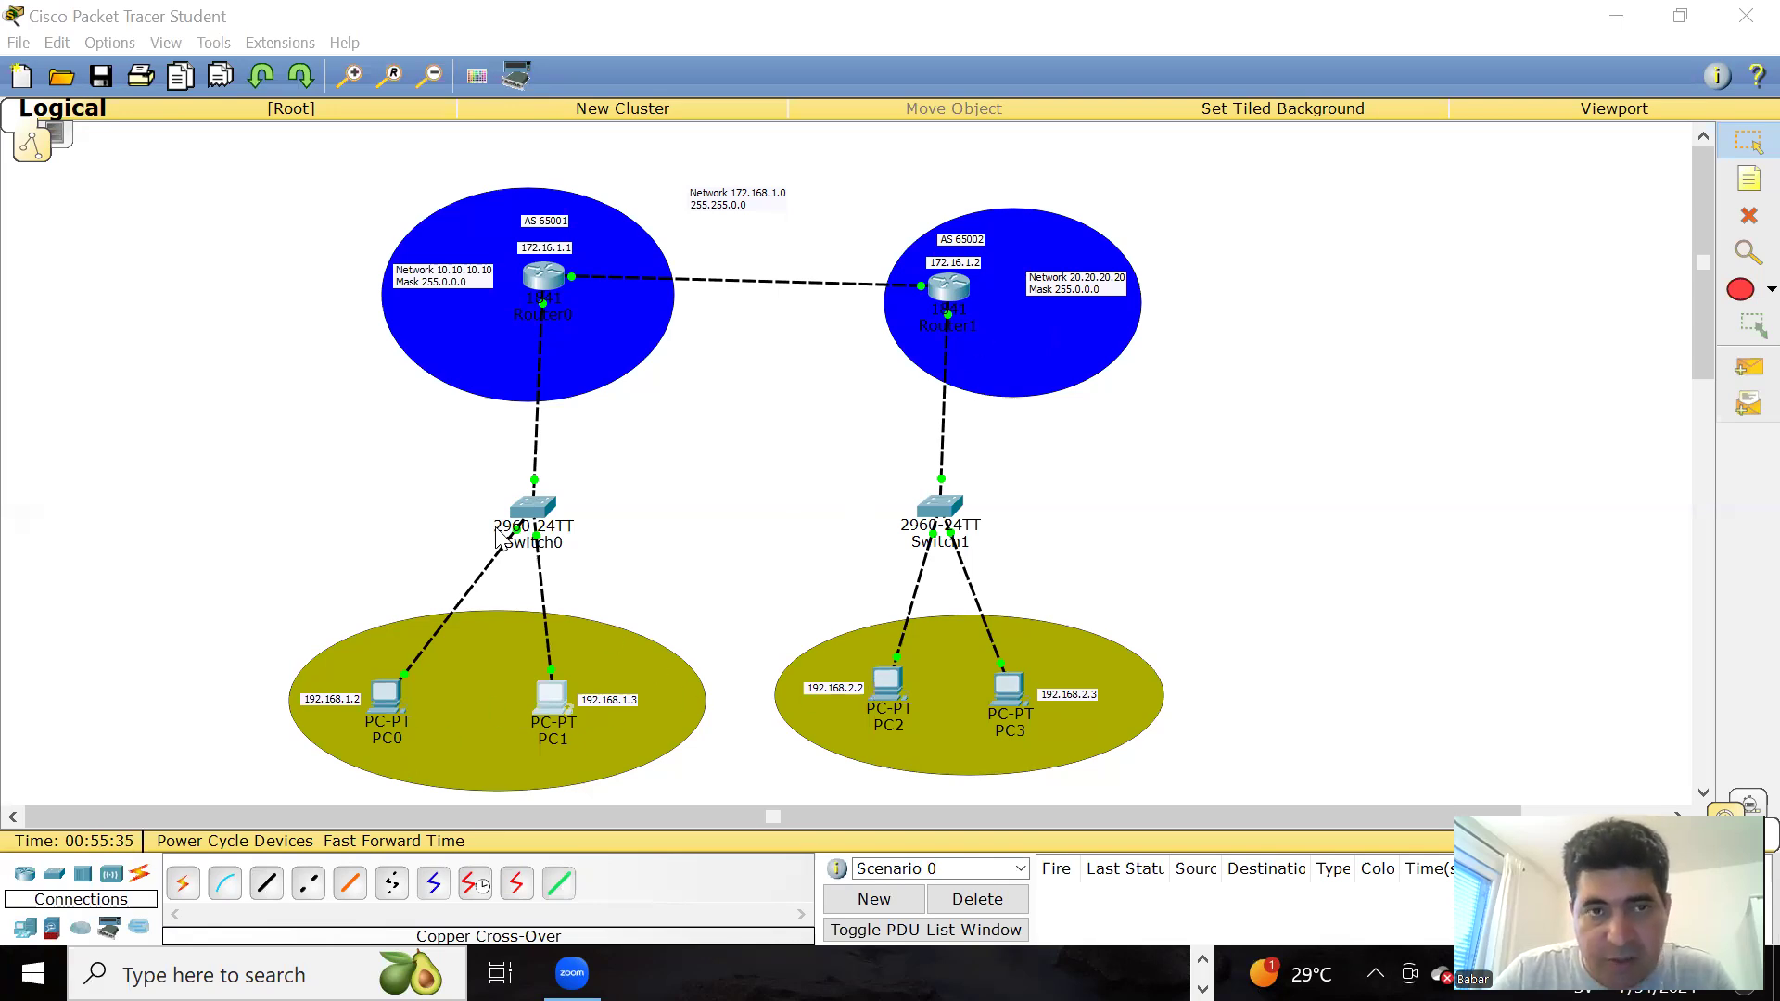
Step: Open Router0's command line, move its window clear of the left-hand topology, and display the running configuration with show run
click(552, 292)
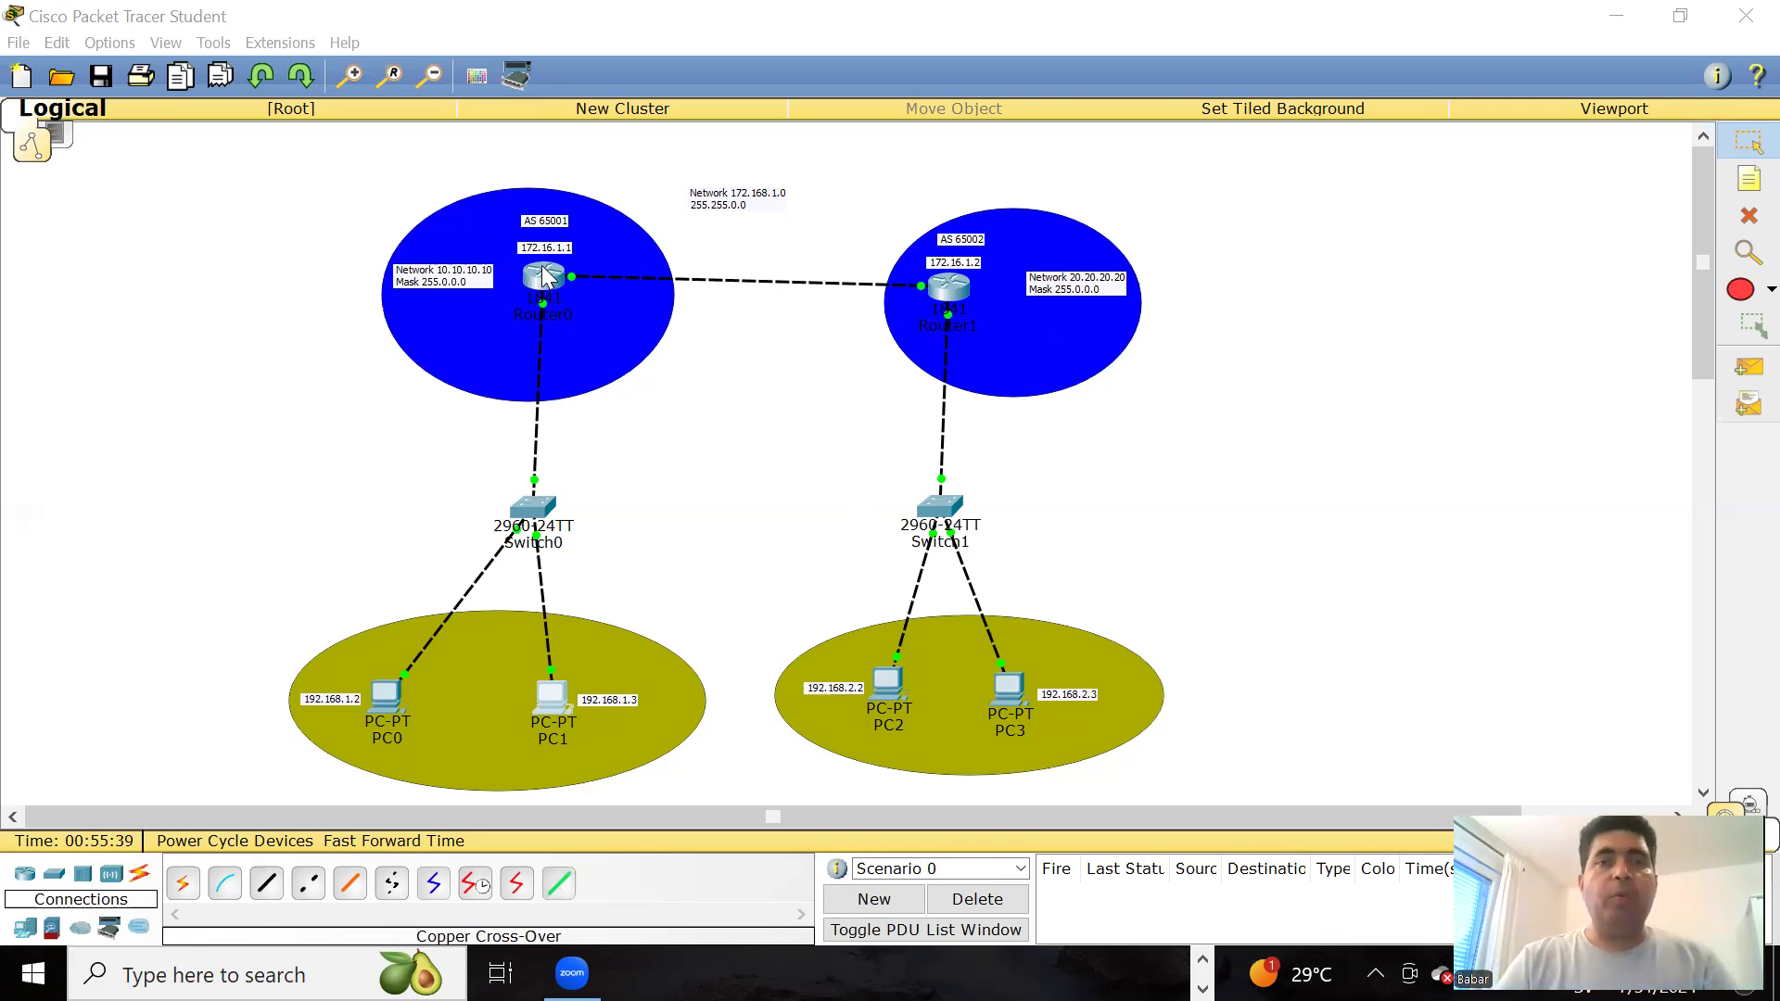
drag(576, 177, 1230, 183)
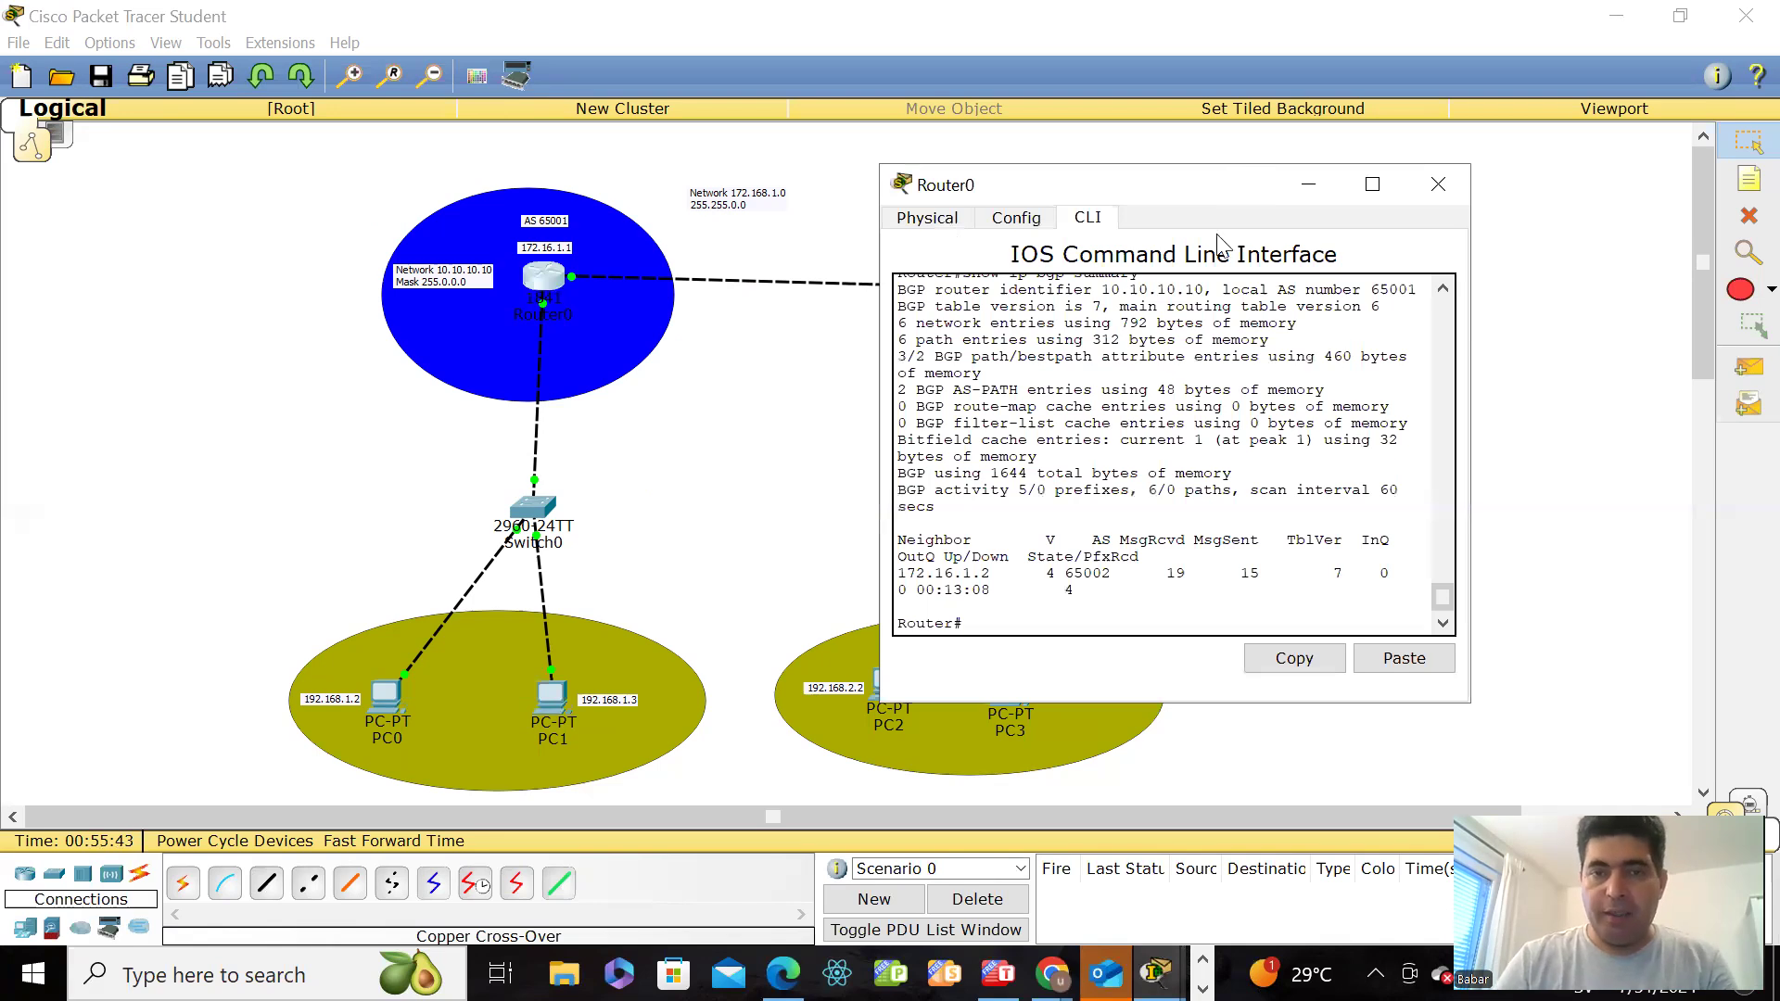
click(1098, 595)
key(Return)
key(Return)
key(Return)
key(Return)
key(Return)
key(Return)
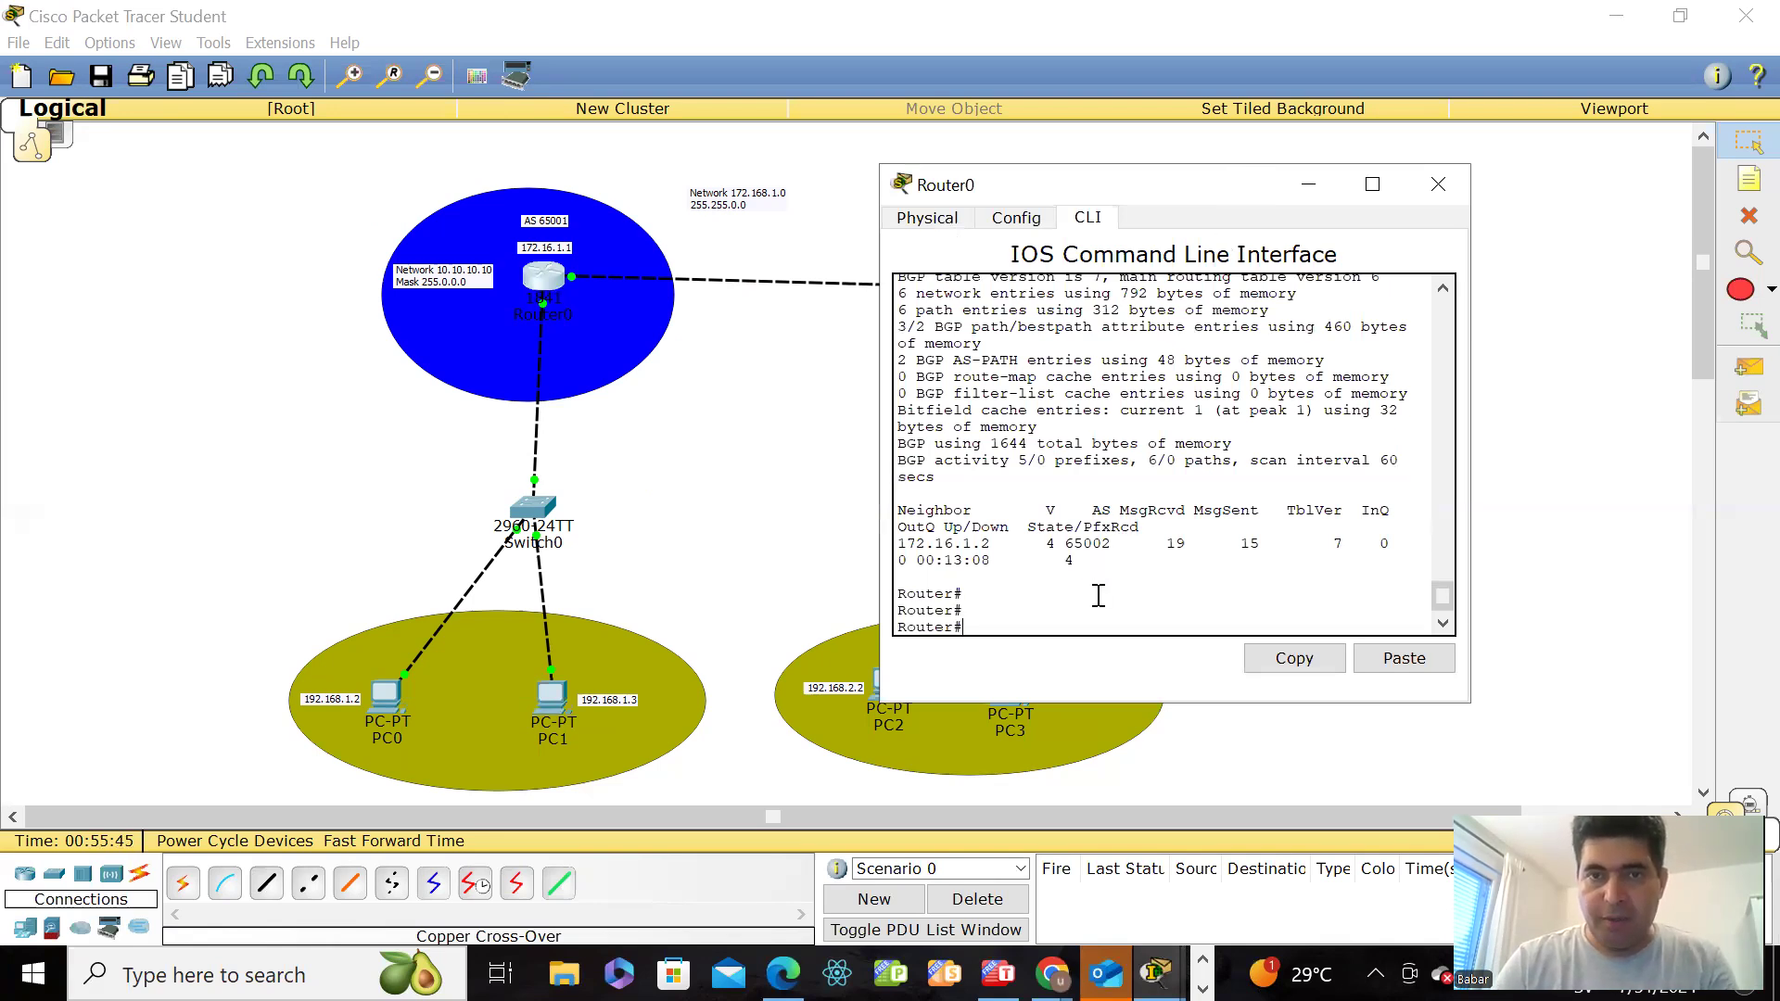
text(show run)
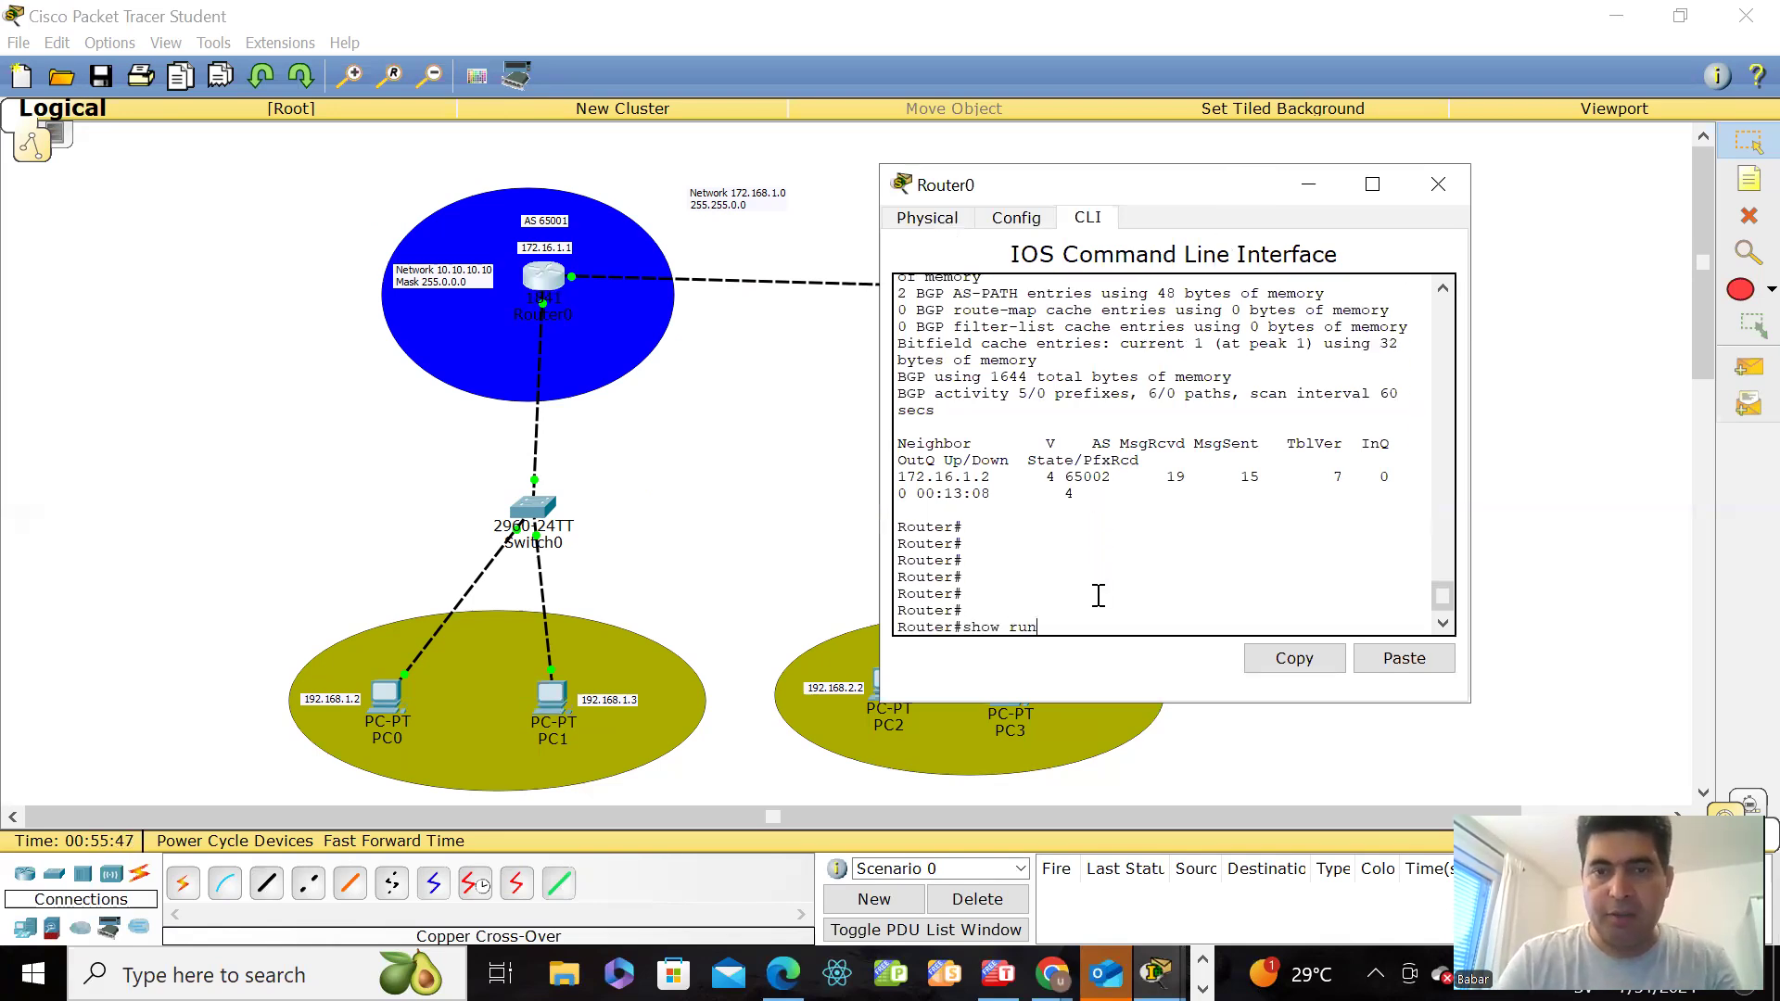
key(Return)
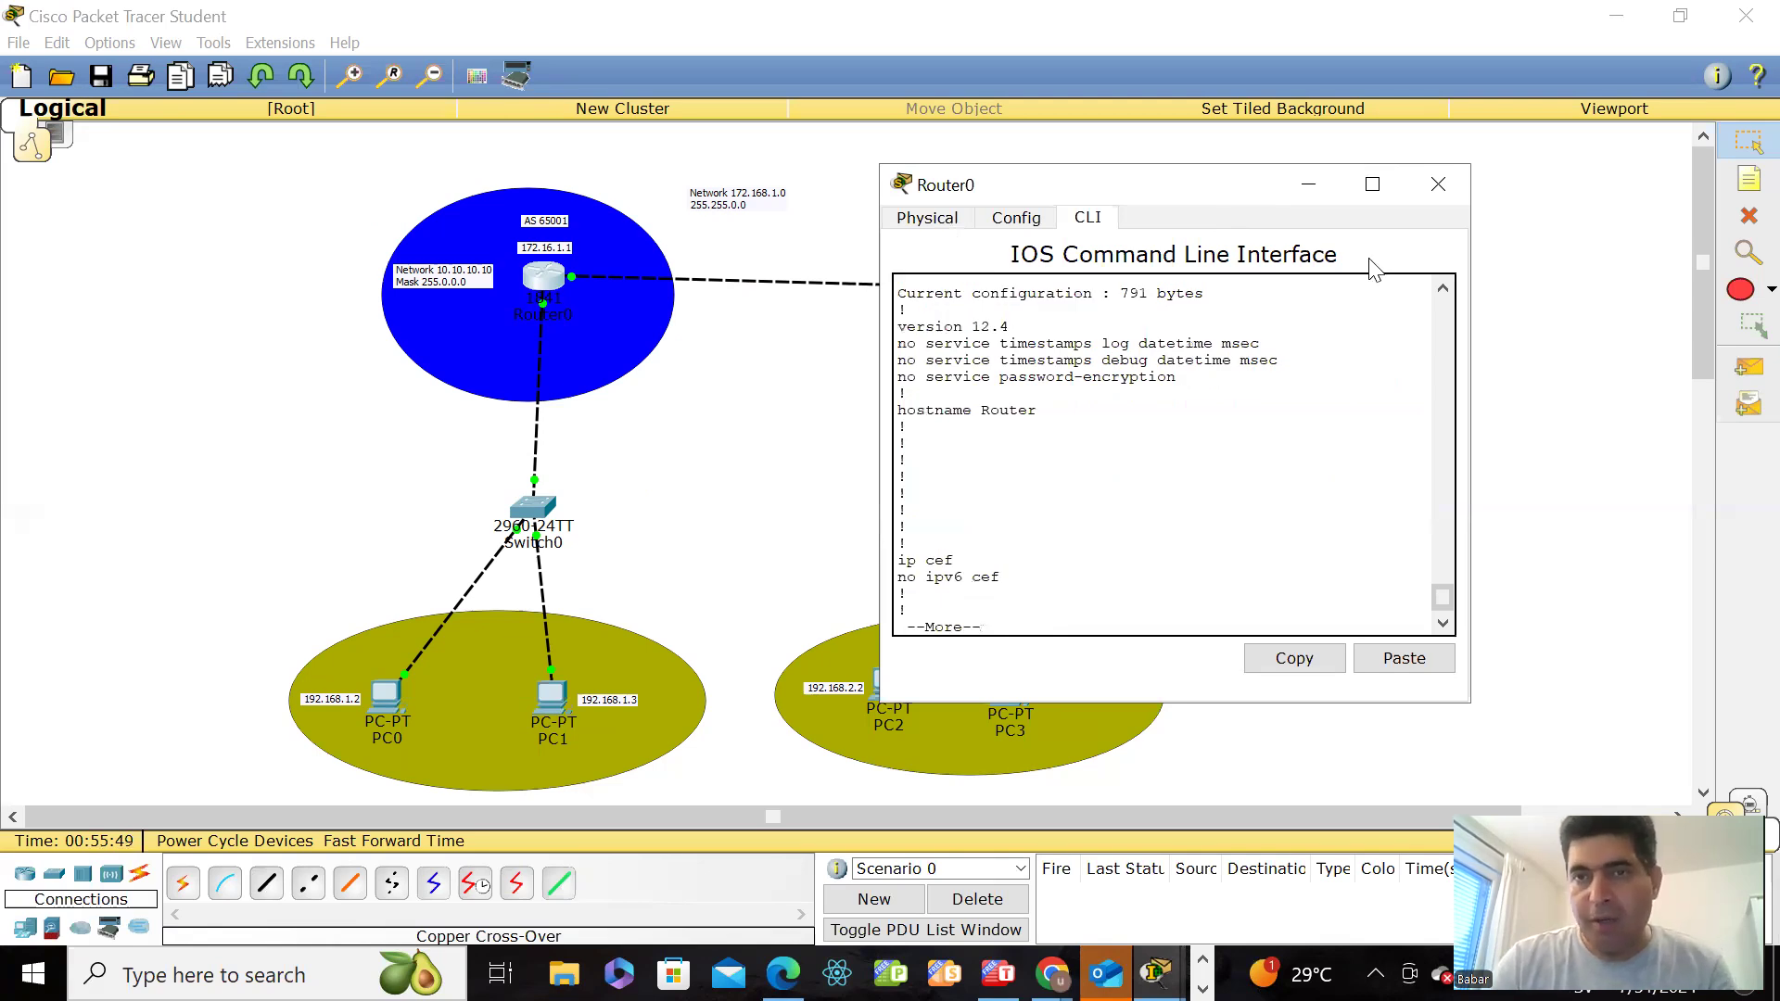
Step: Enlarge Router0's window and page through the running configuration as far as the network statements under router bgp 65001
click(1371, 182)
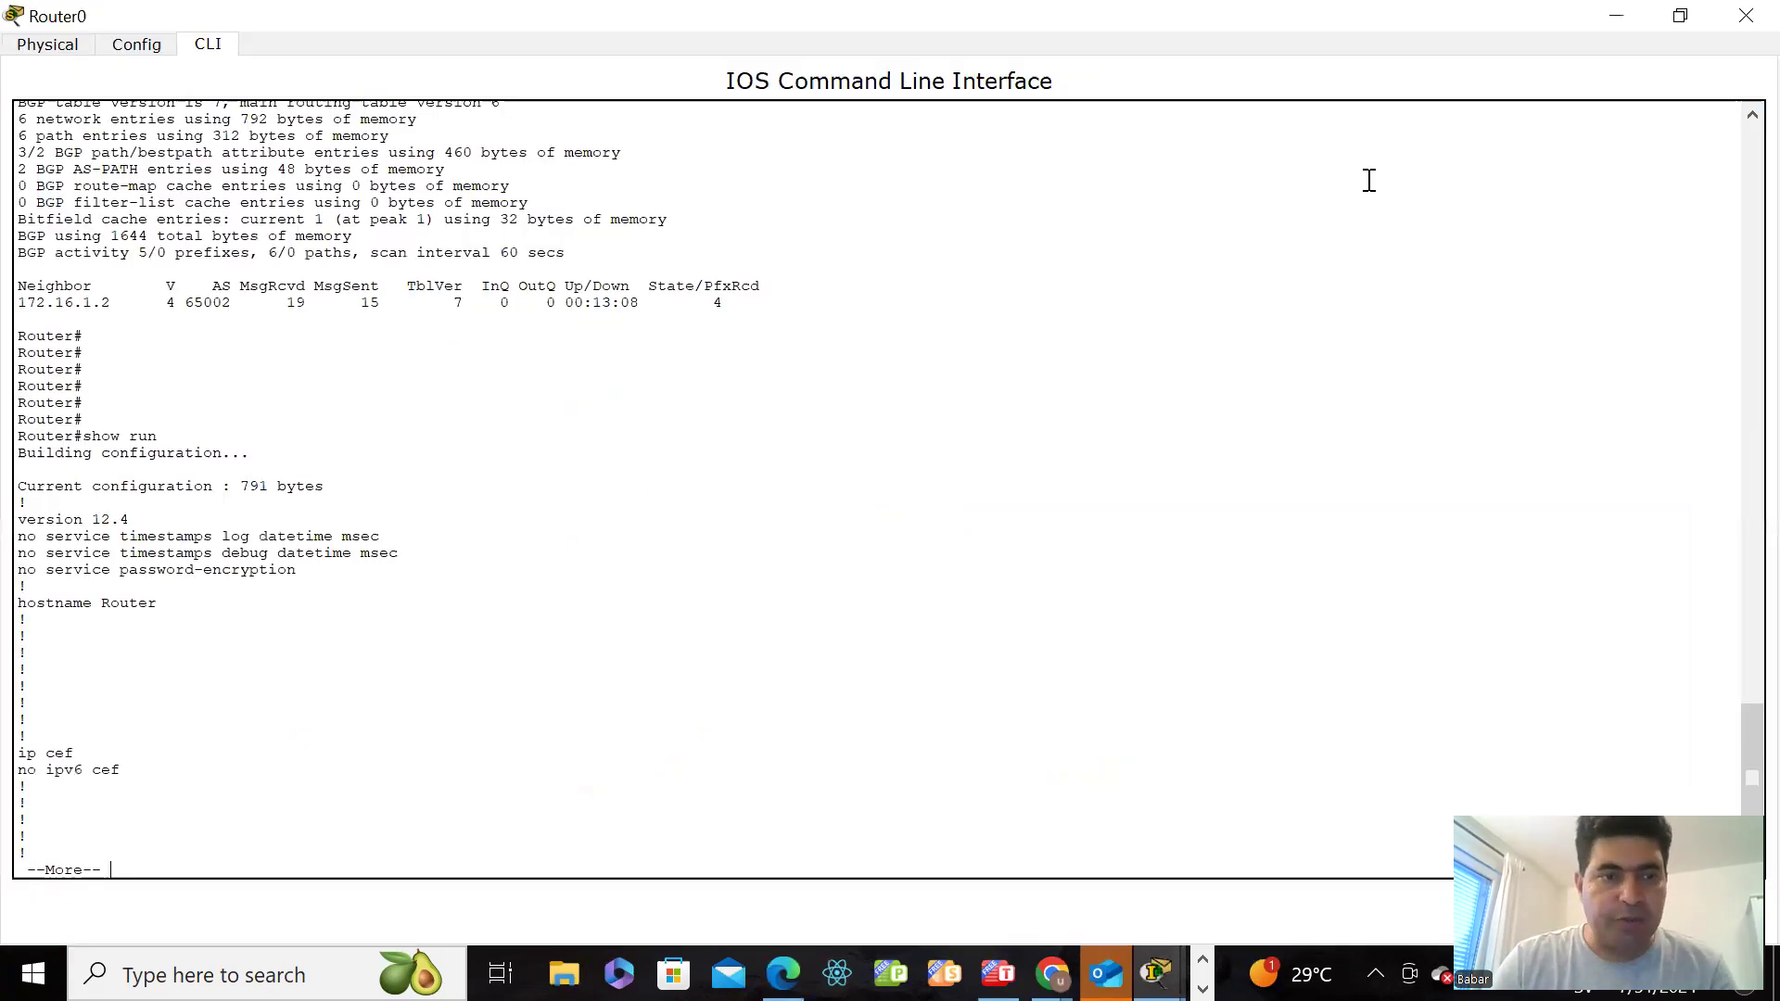
key(Return)
key(Return)
key(Return)
key(Return)
key(Return)
key(Return)
key(Return)
key(Return)
key(Return)
key(Return)
key(Return)
key(Return)
key(Return)
key(Return)
key(Return)
key(Return)
key(Return)
key(Return)
key(Return)
key(Return)
key(Return)
key(Return)
key(Return)
key(Return)
key(Return)
key(Return)
key(Return)
key(Return)
key(Return)
key(Return)
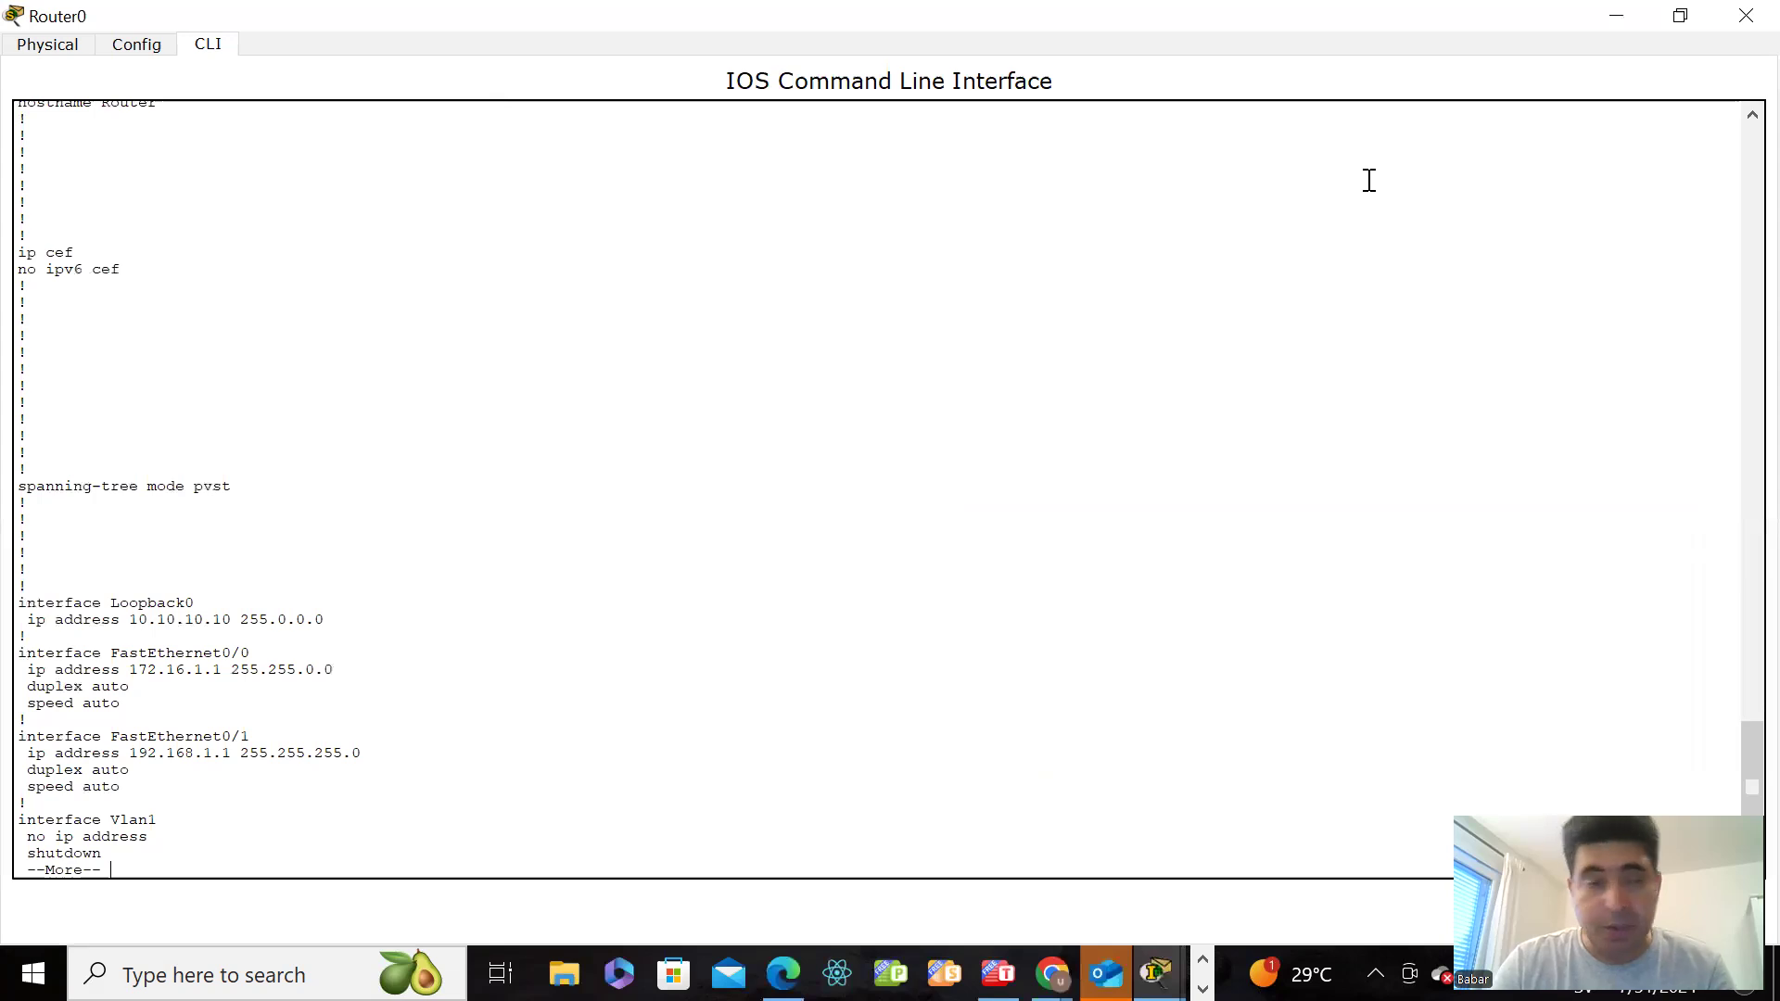
key(Return)
key(Return)
key(Return)
key(Return)
key(Return)
key(Return)
key(Return)
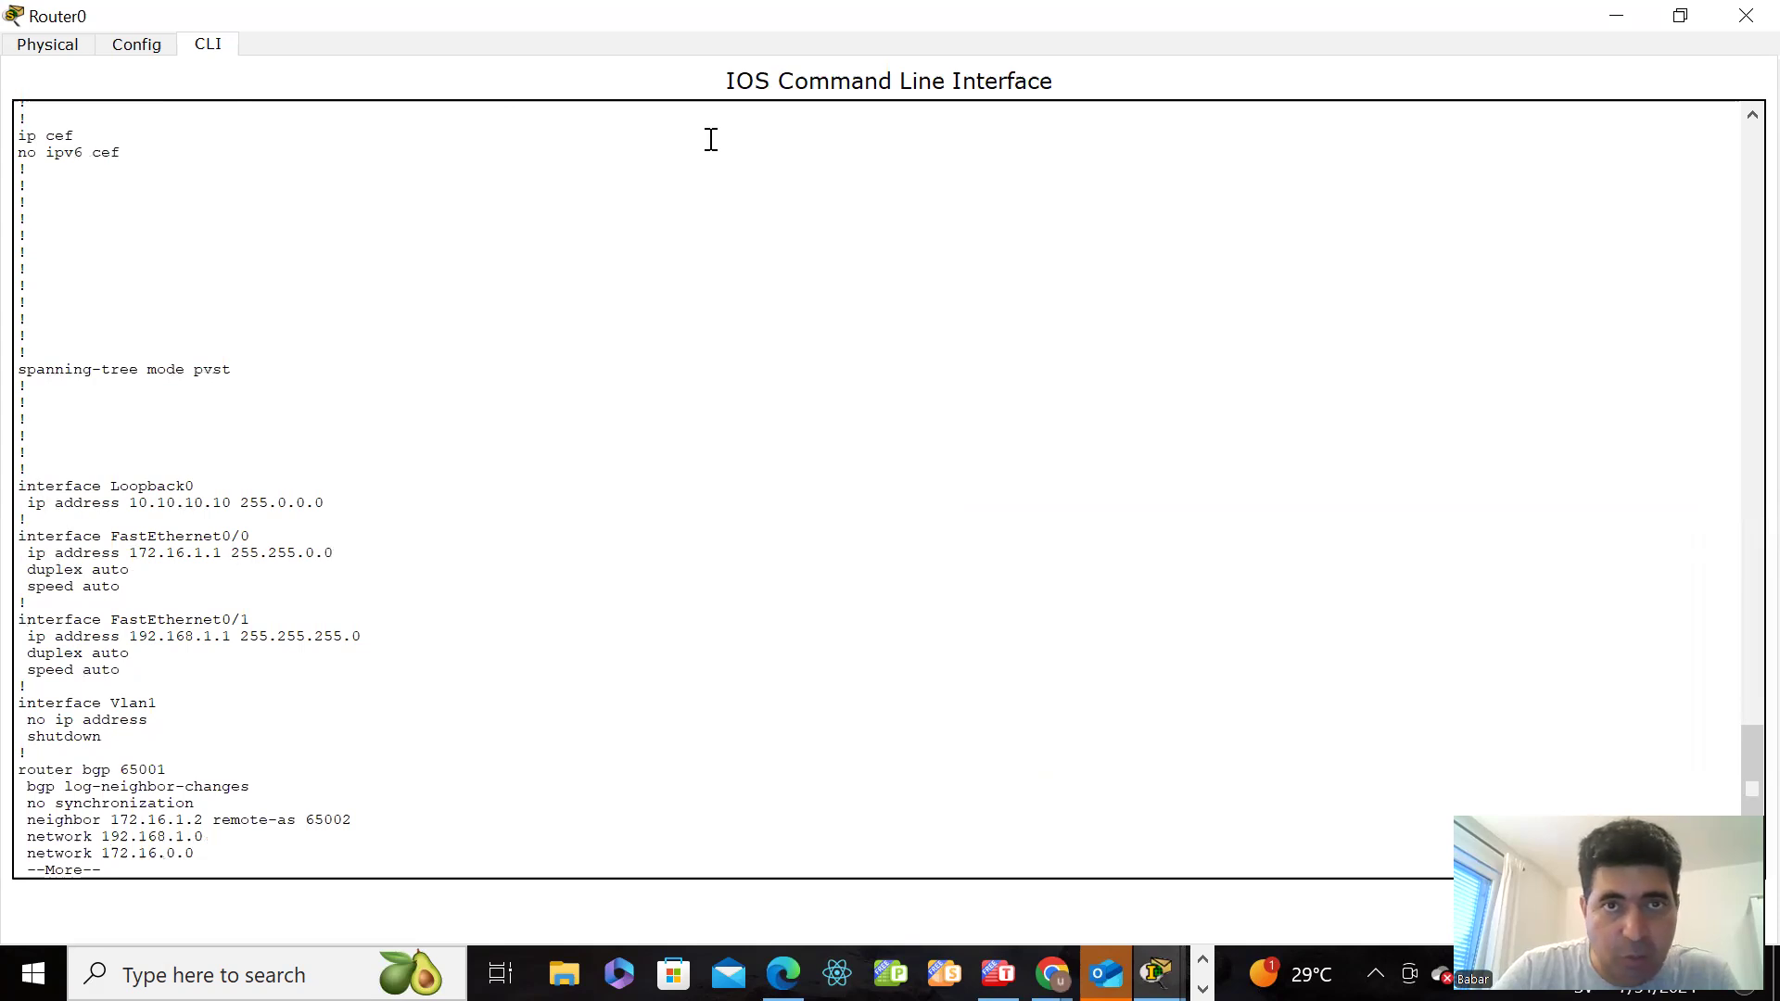
Step: Restore Router0's window size and examine its interface addresses and the router bgp 65001 section with its neighbor and network statements
click(1680, 15)
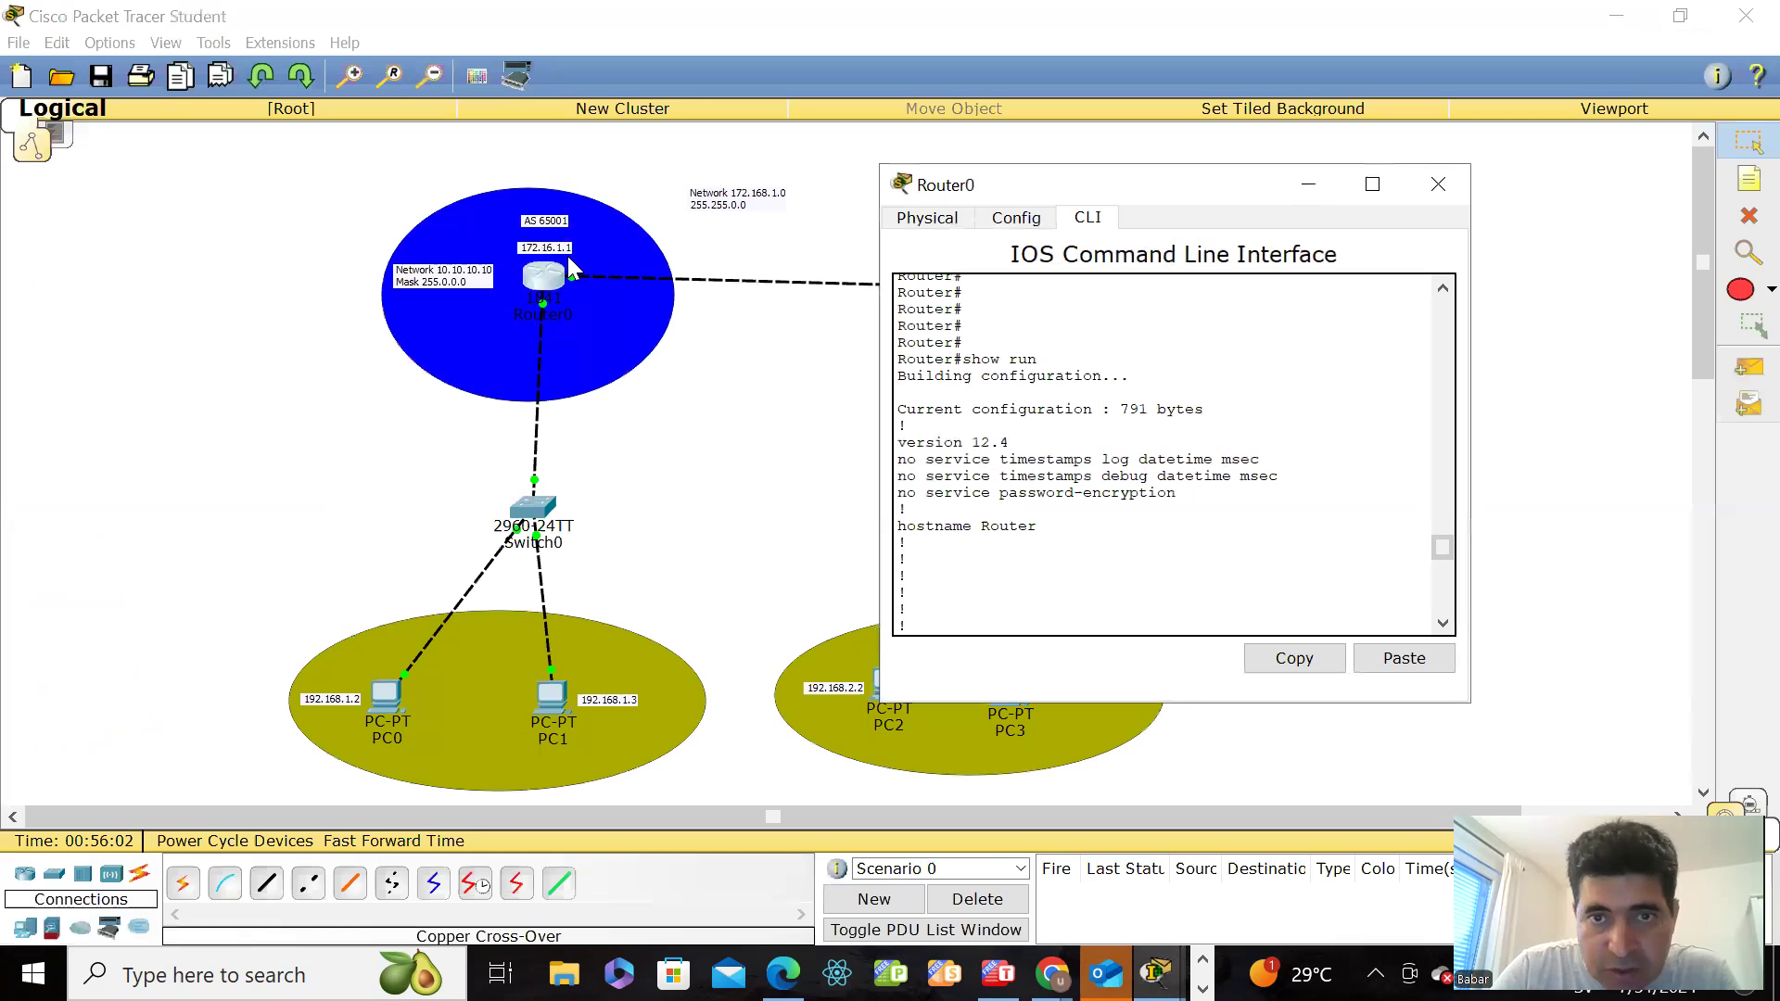
drag(1439, 551, 1448, 644)
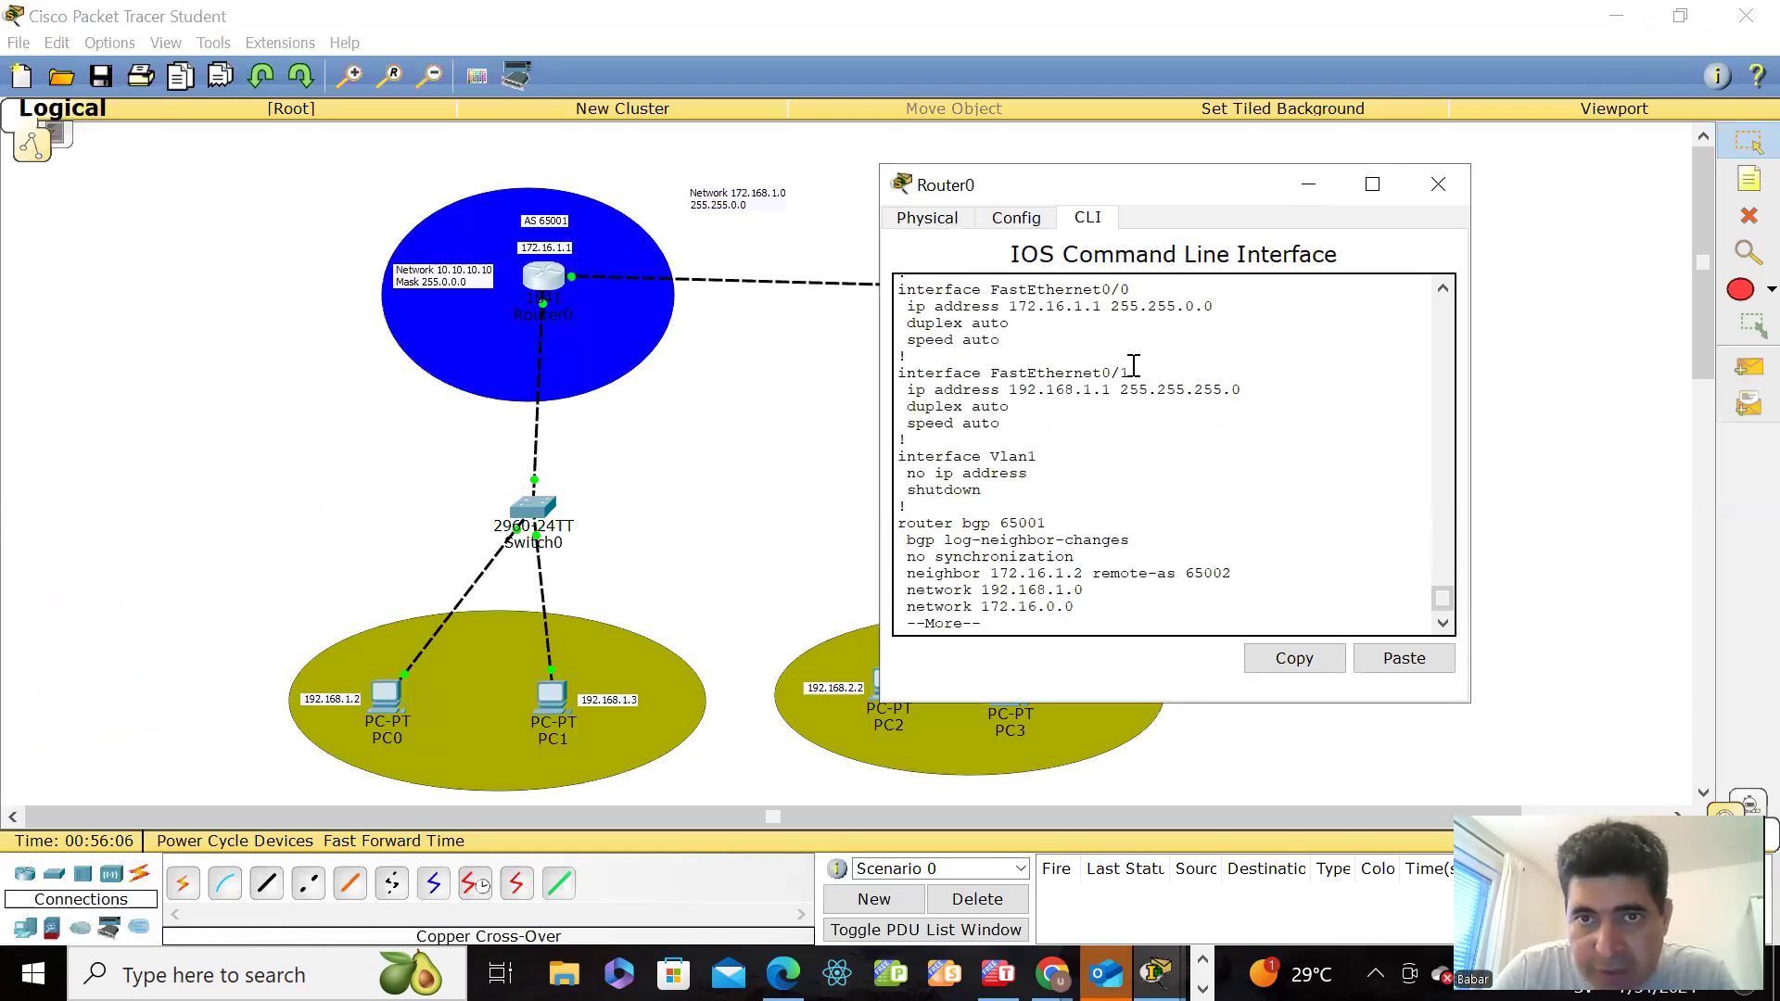
click(1083, 312)
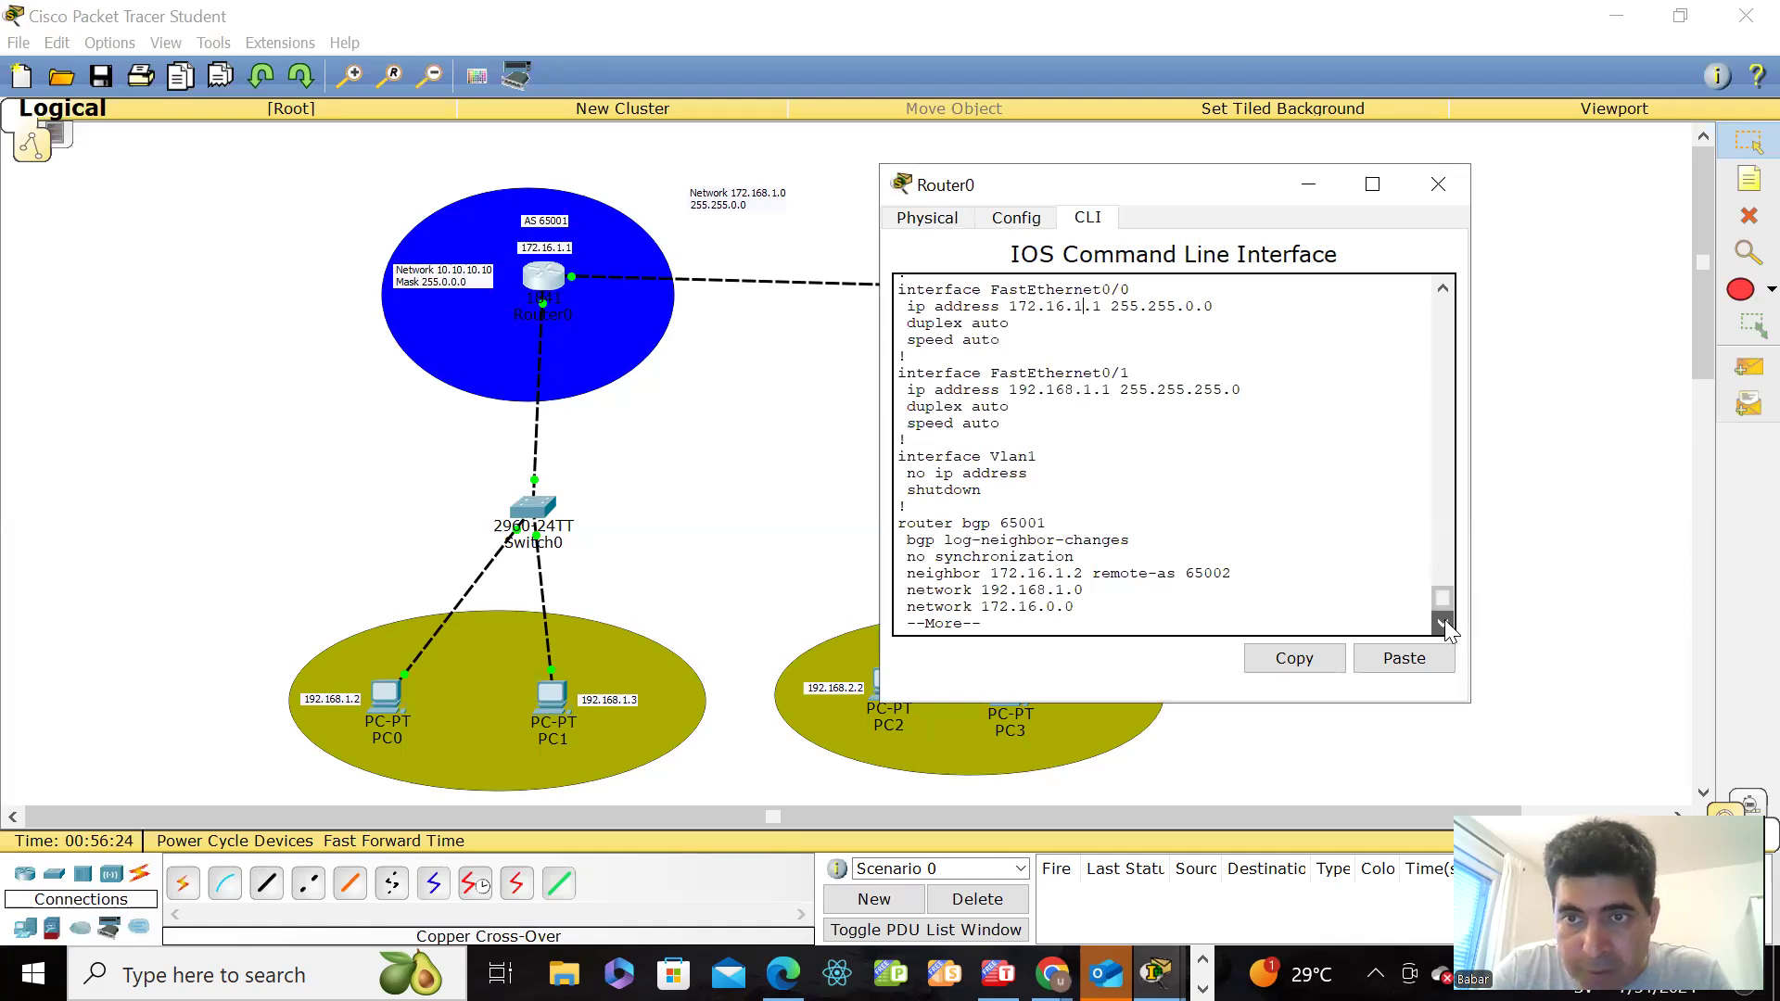
click(1381, 589)
key(Return)
key(Return)
key(Return)
key(Return)
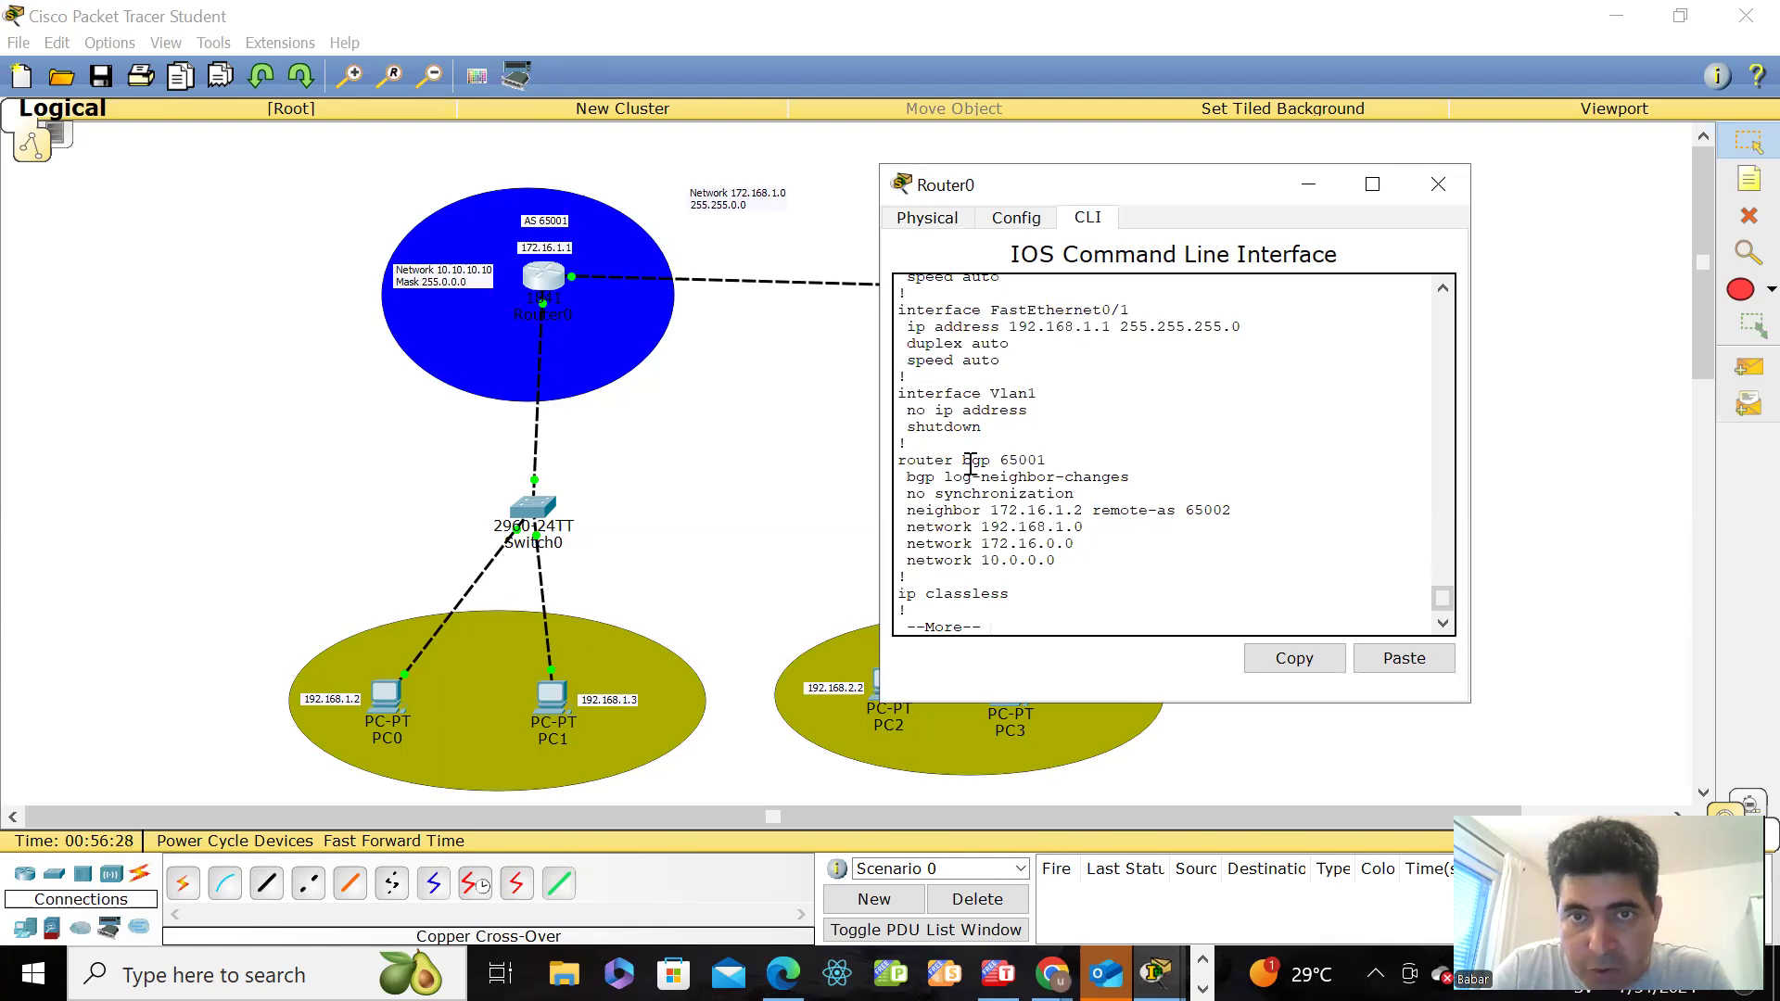
drag(927, 461, 1048, 461)
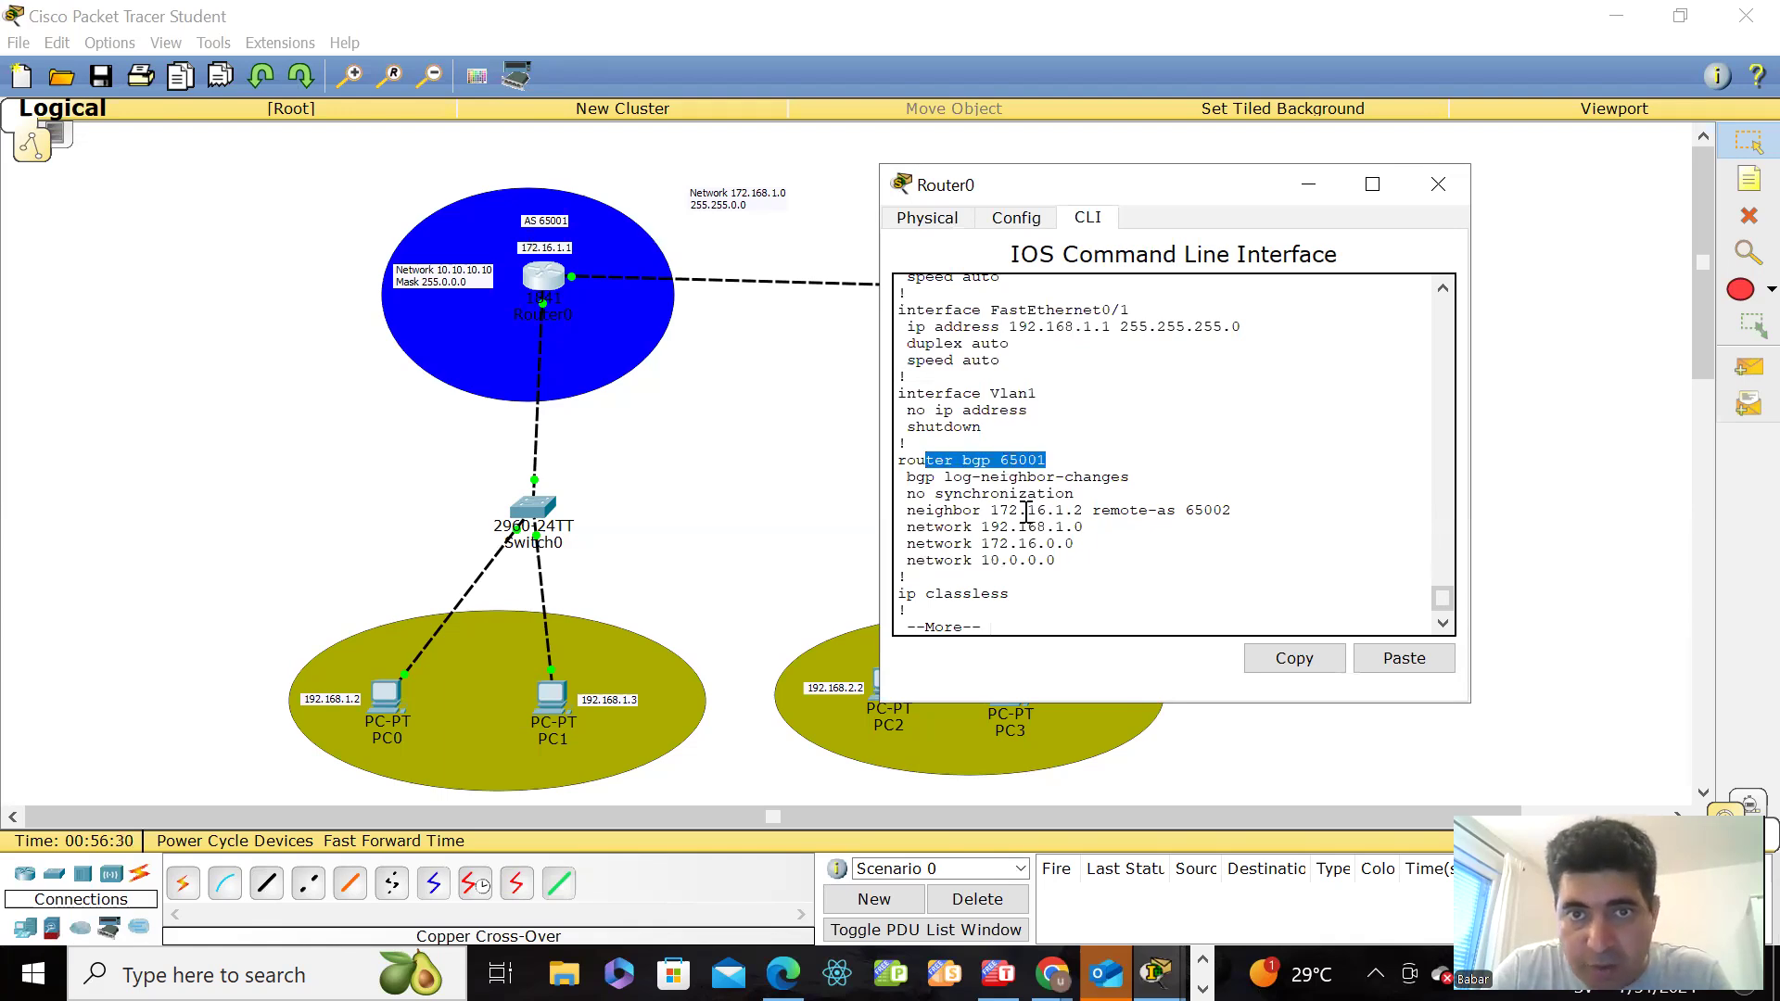
click(1108, 500)
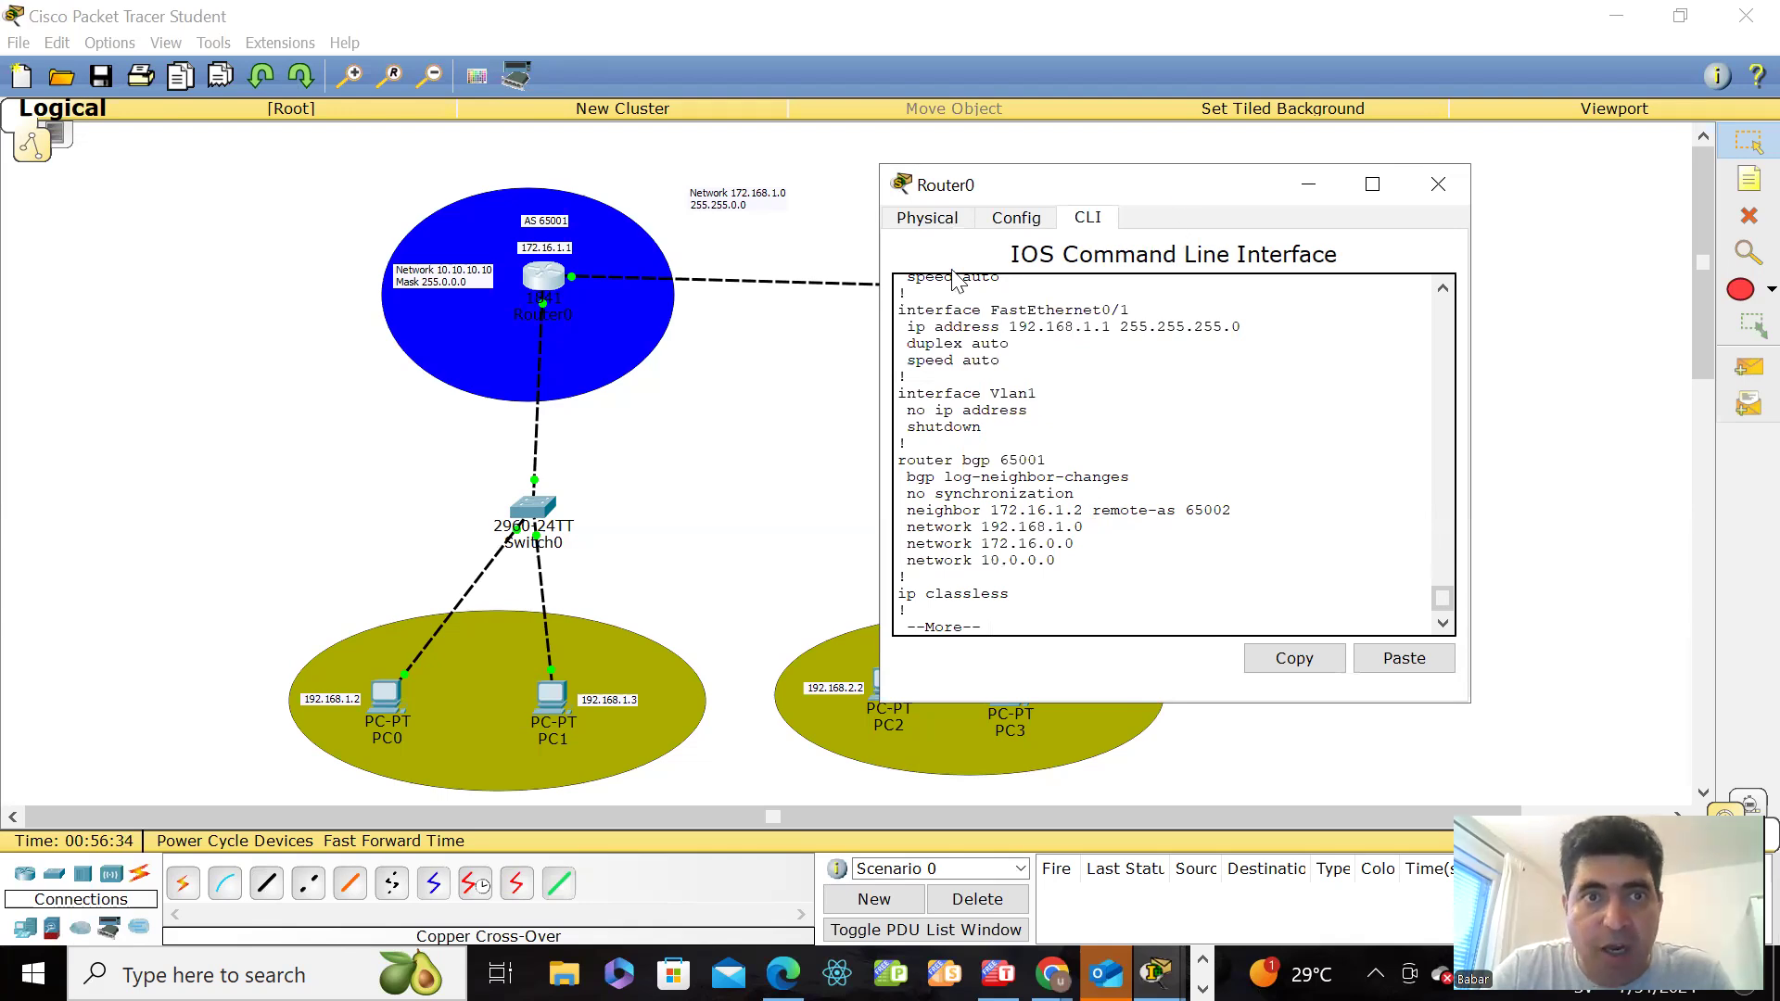
Step: Page through the rest of Router0's running configuration to its end and return to the router prompt
click(543, 284)
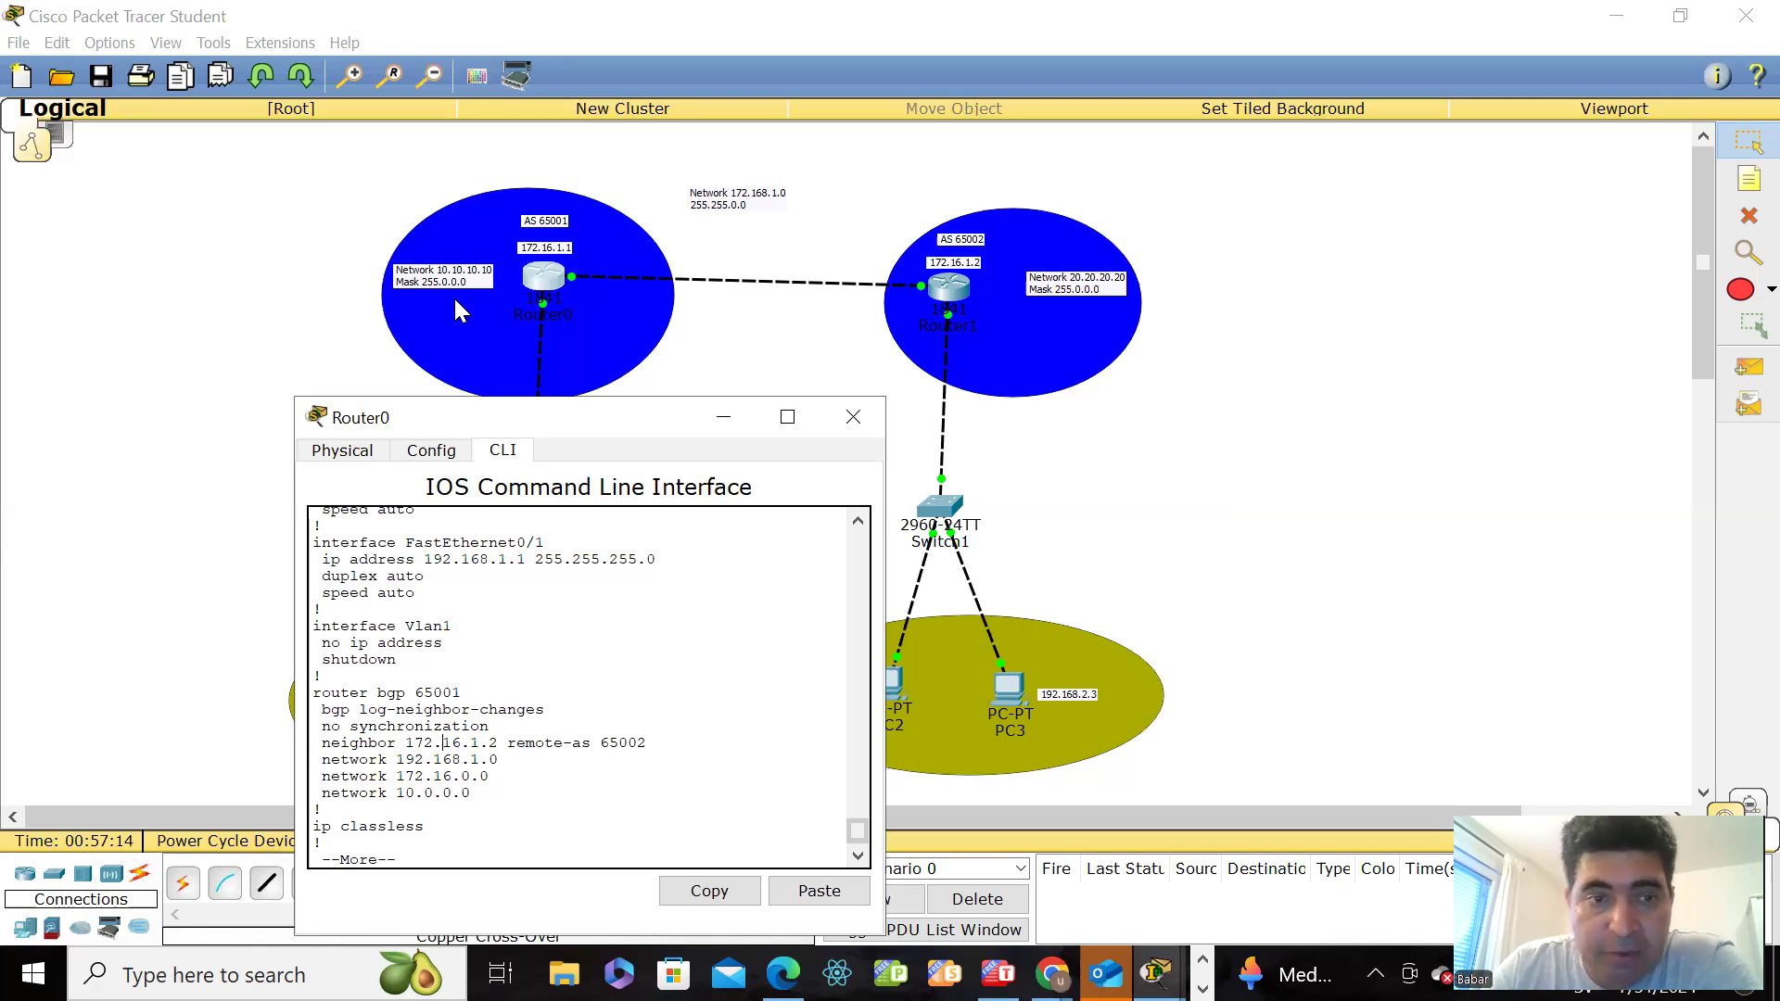
key(Return)
key(Return)
key(Return)
key(Return)
key(Return)
key(Return)
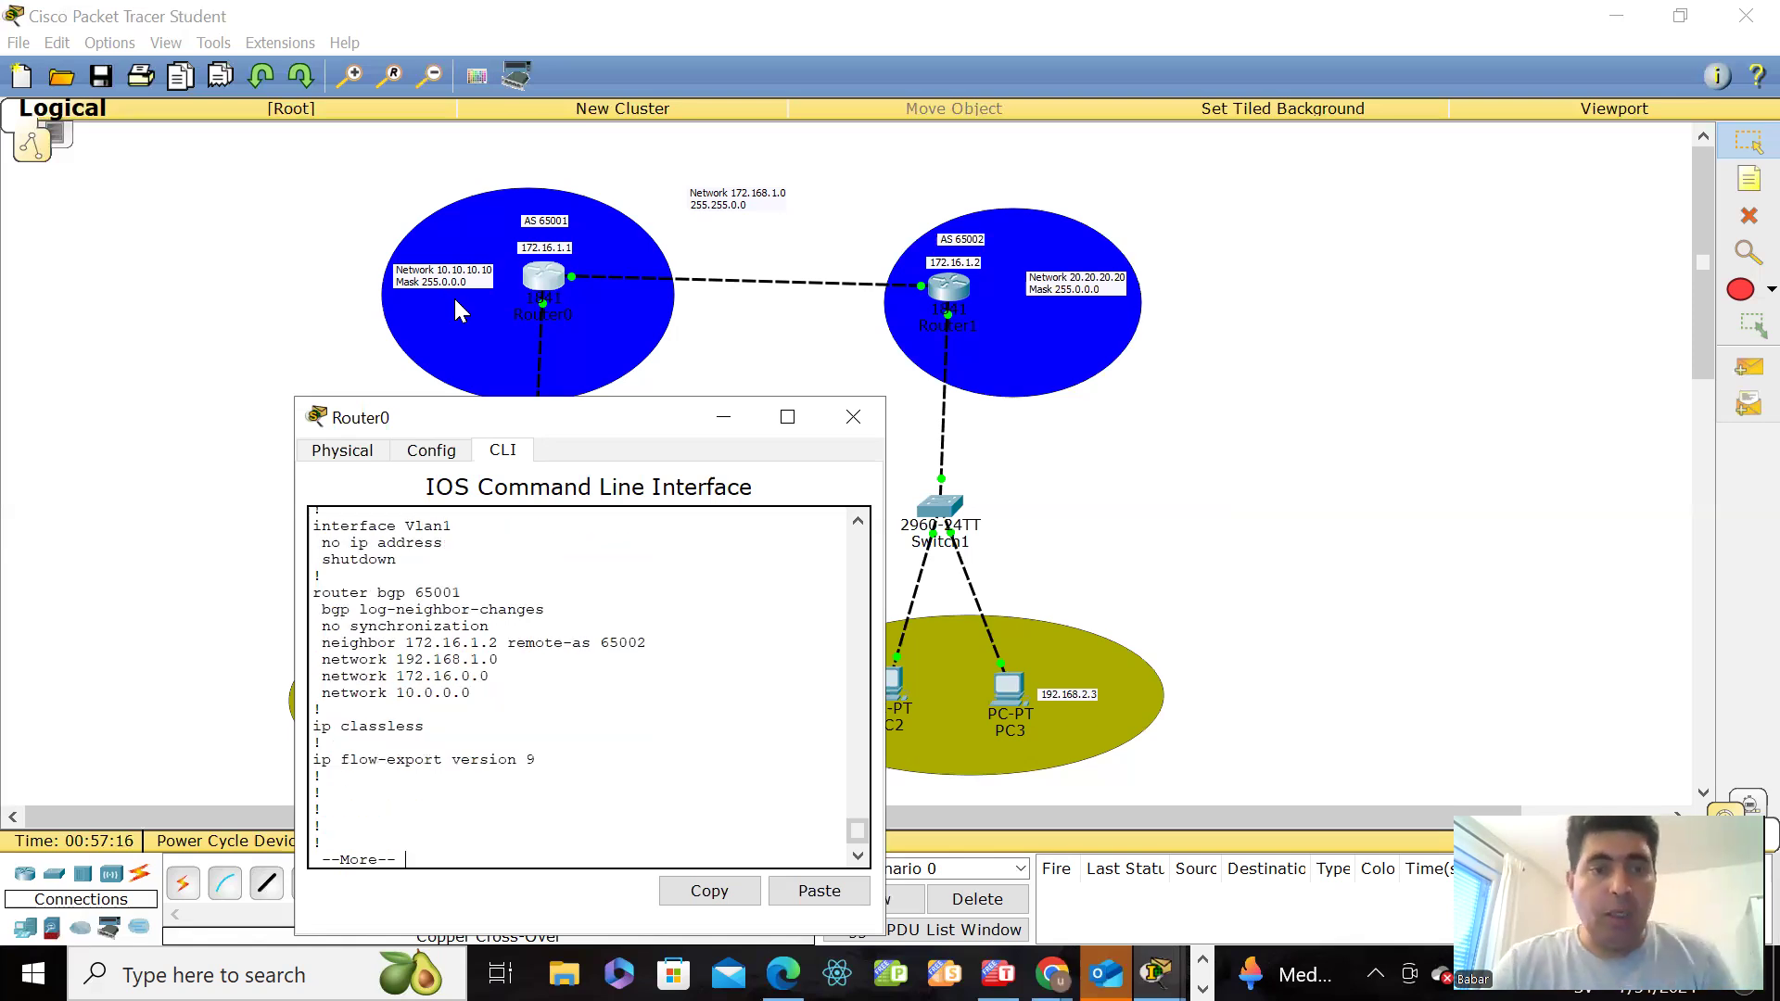
key(Return)
key(Return)
key(Return)
key(Return)
key(Return)
key(space)
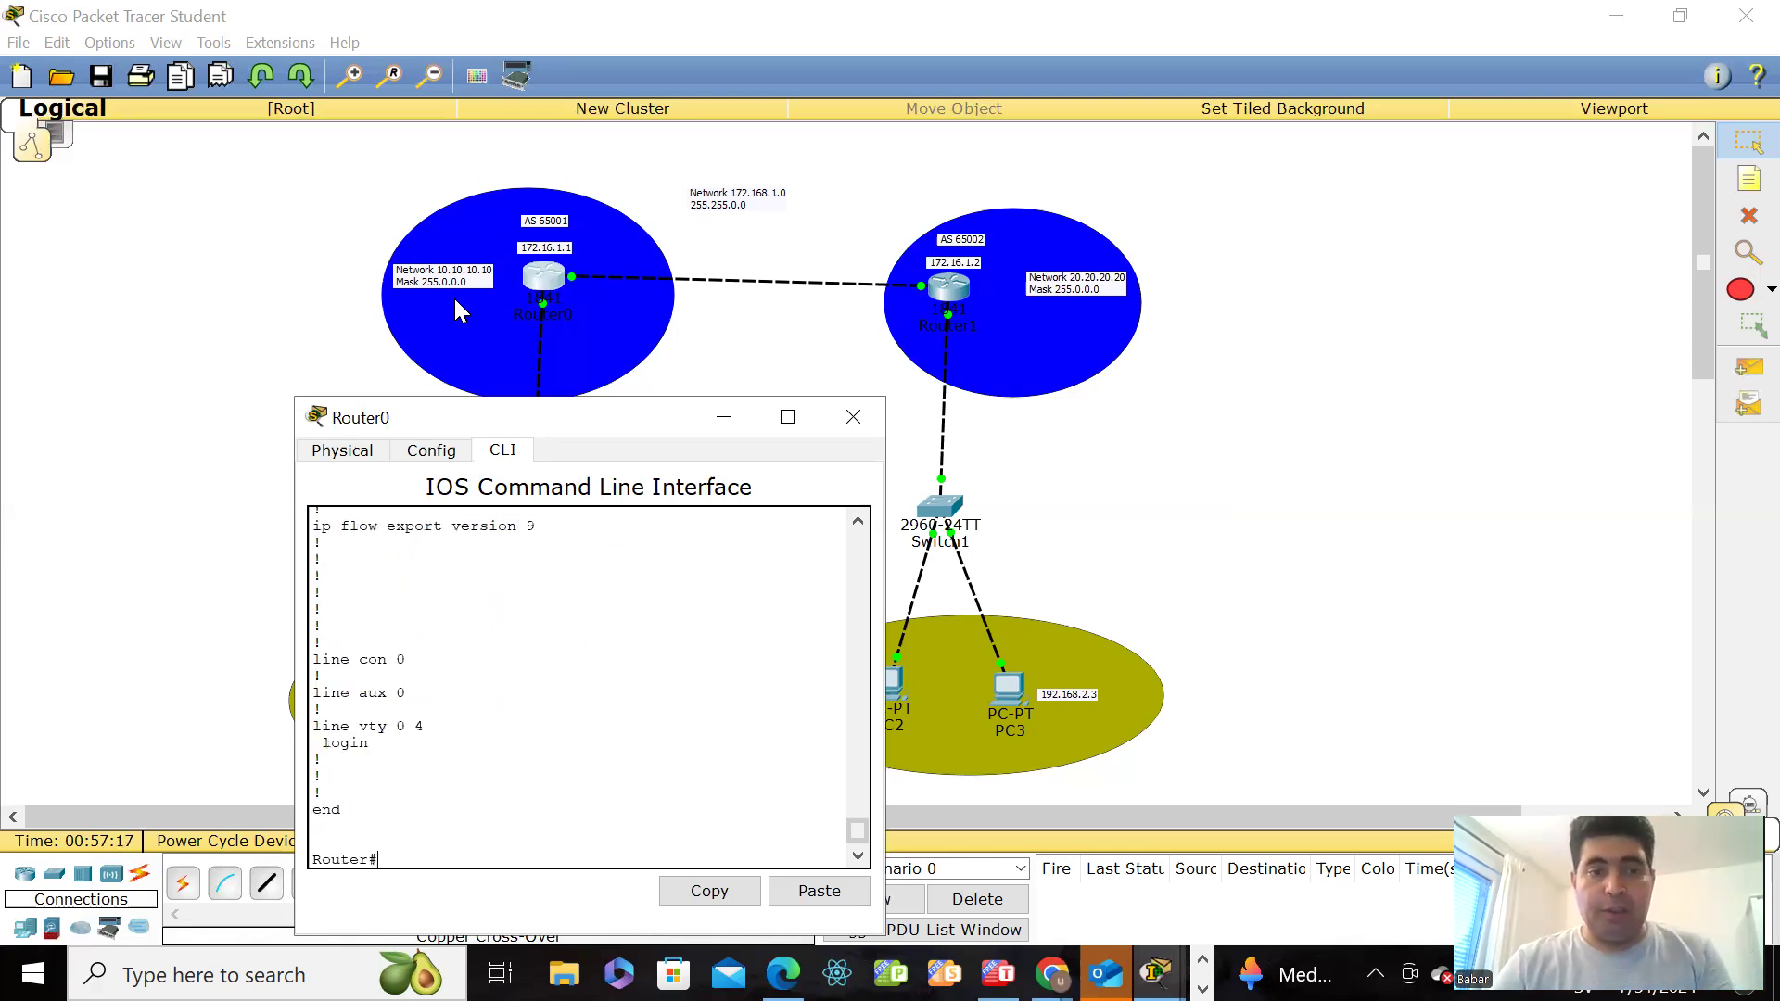
key(Return)
key(Return)
key(Return)
key(Return)
Step: Open Router1's command line and display its running configuration with show run
click(951, 296)
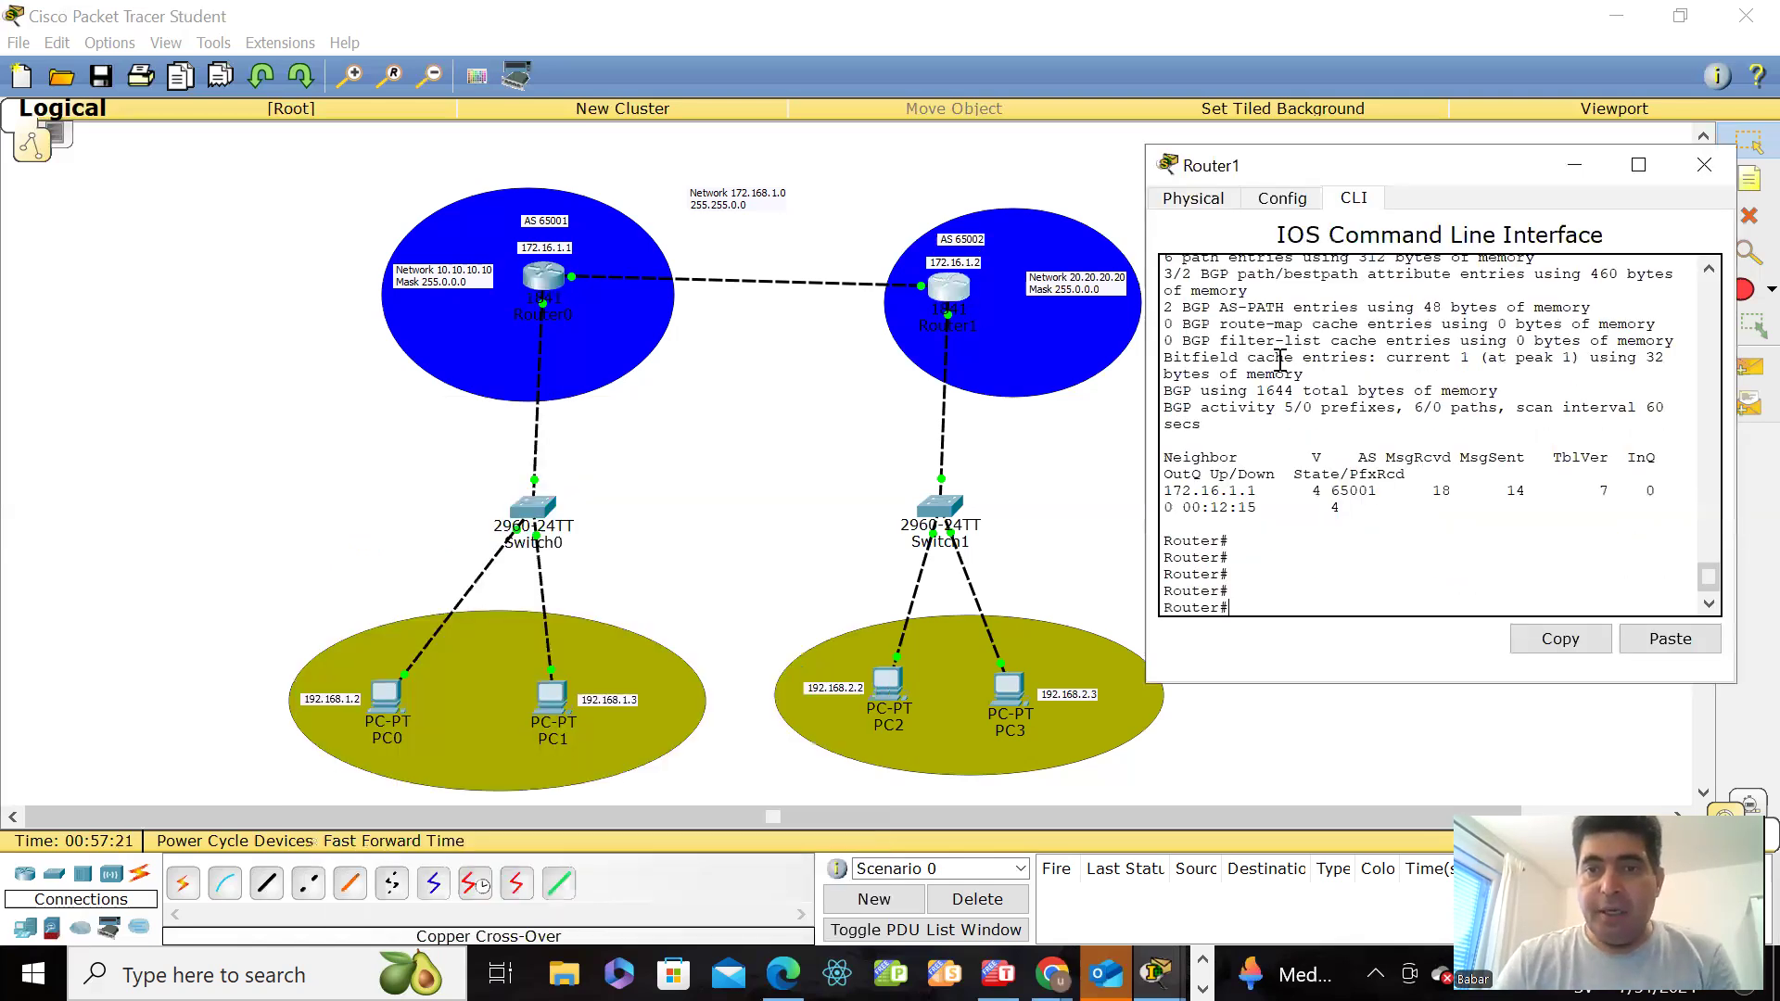
key(Return)
key(Return)
key(Return)
key(Return)
key(Return)
key(Return)
key(Return)
key(Return)
key(Return)
key(Return)
text(s)
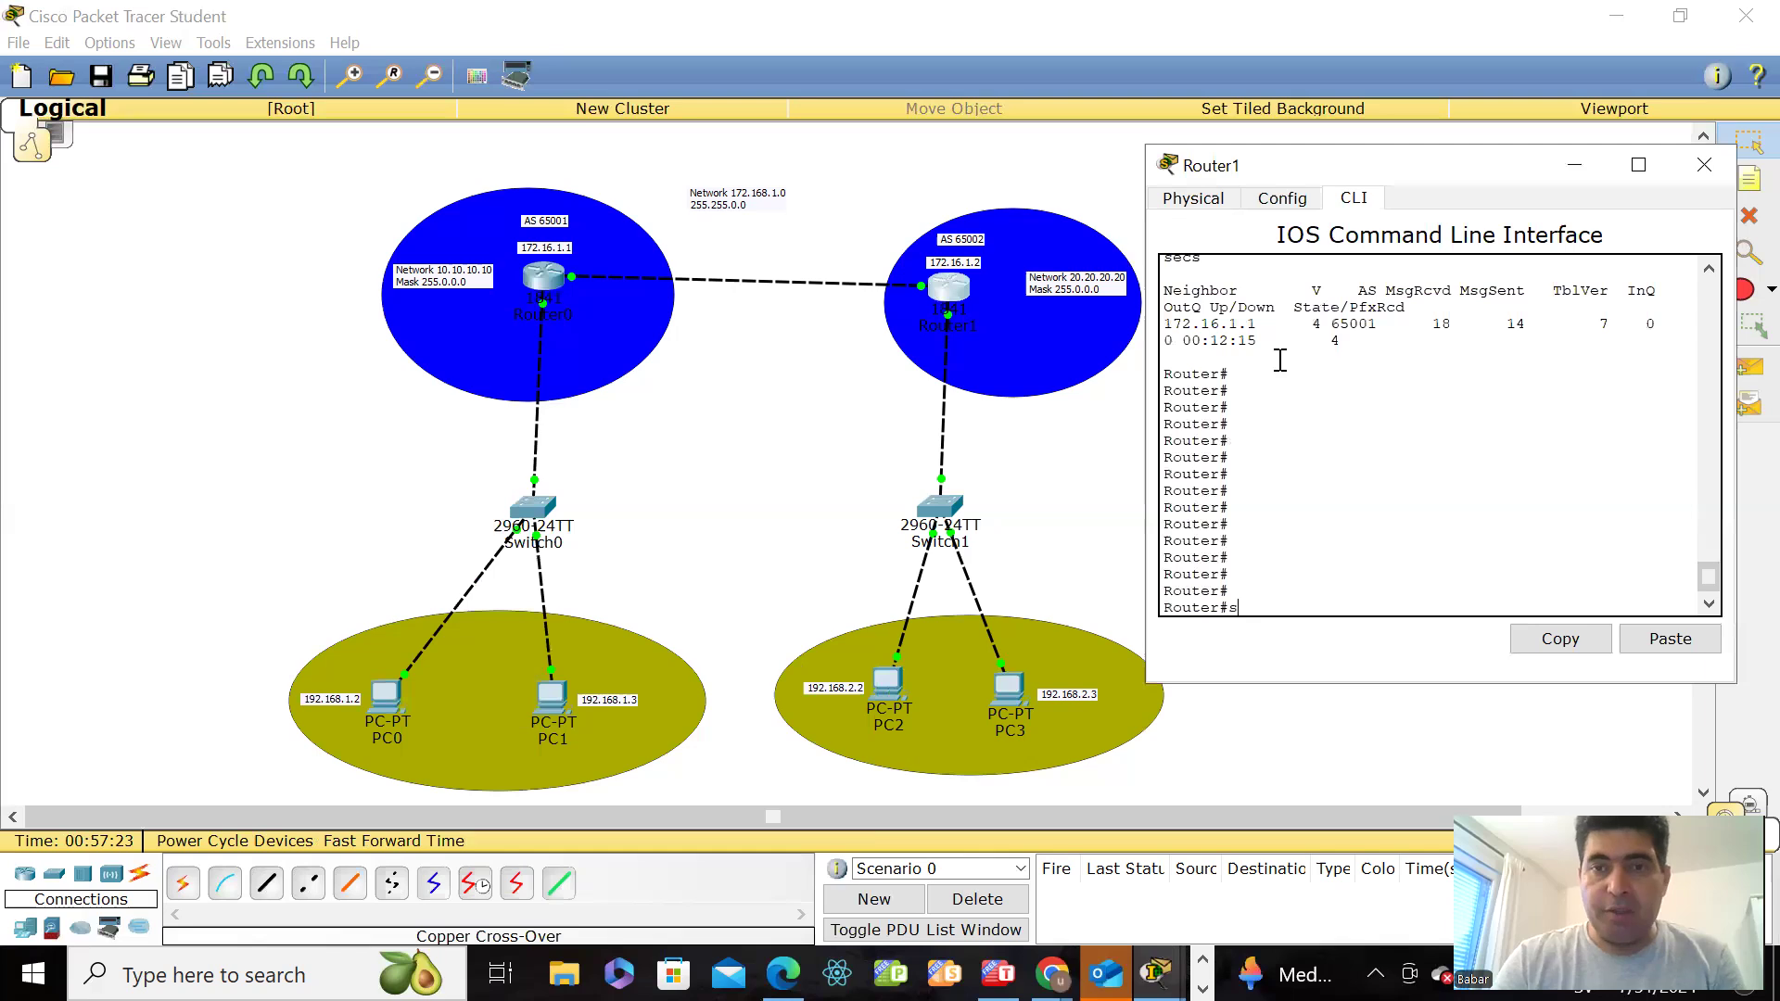
text(how run)
key(Return)
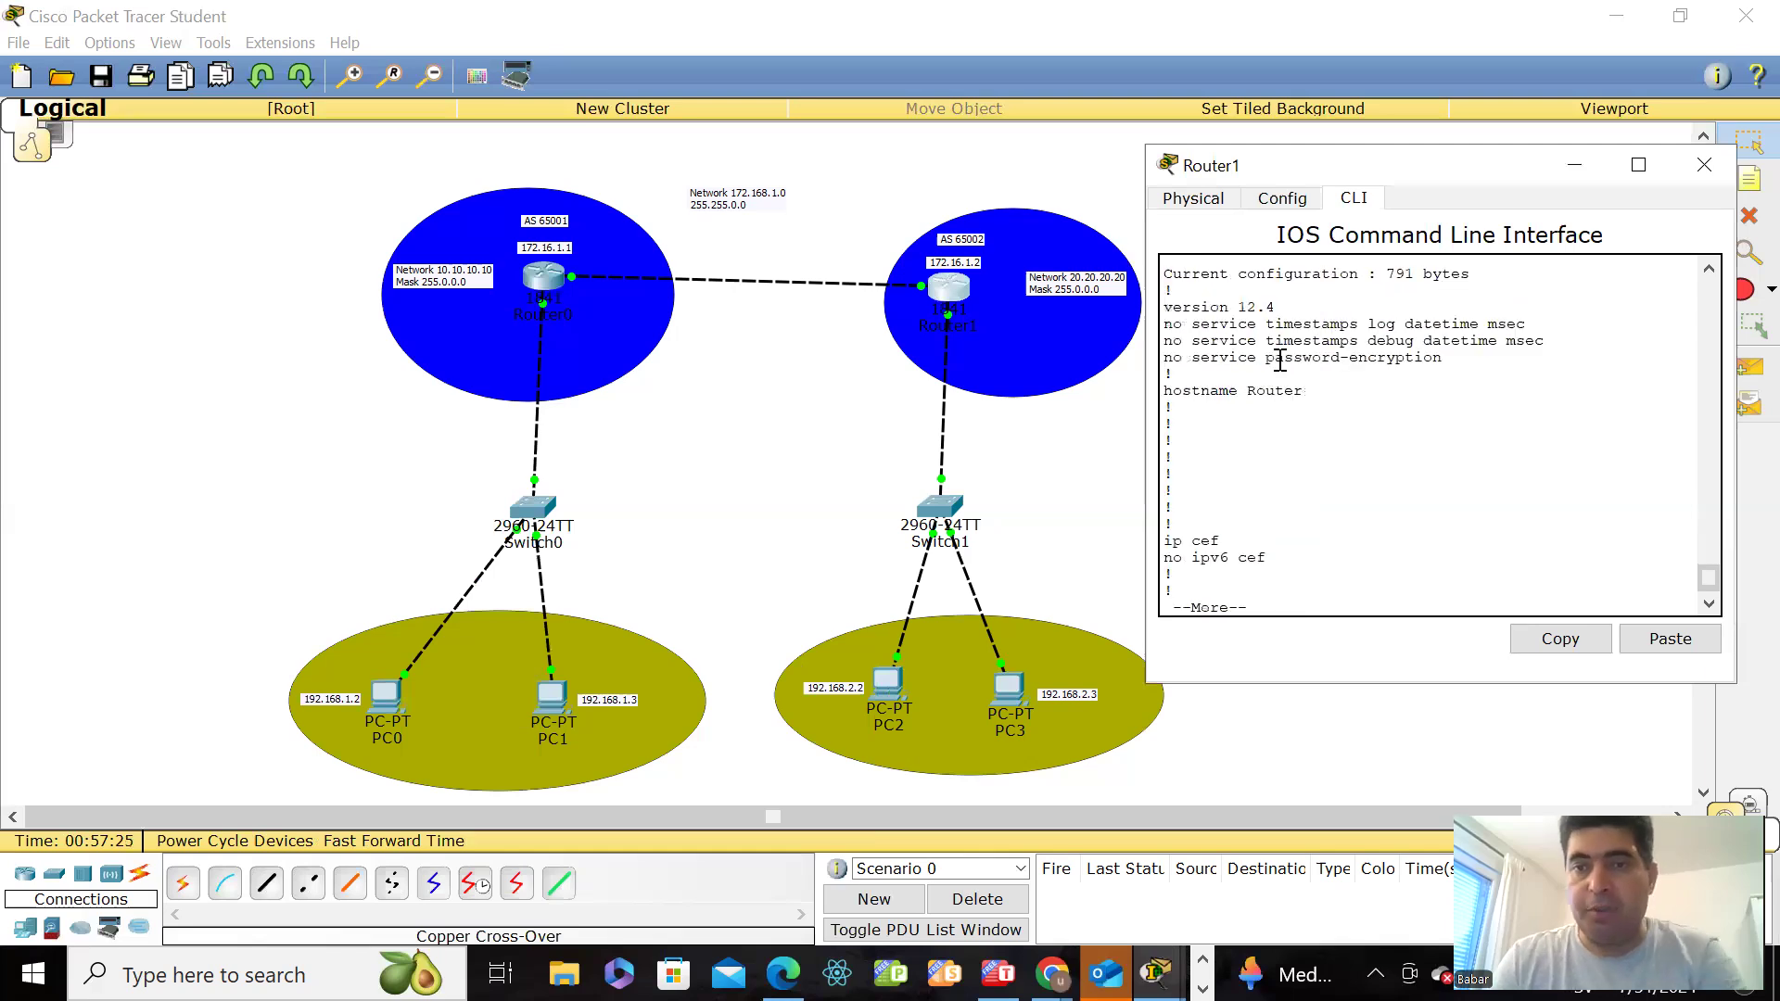
Step: Page through Router1's running configuration and examine the addresses of Loopback0, FastEthernet0/0 and FastEthernet0/1
key(space)
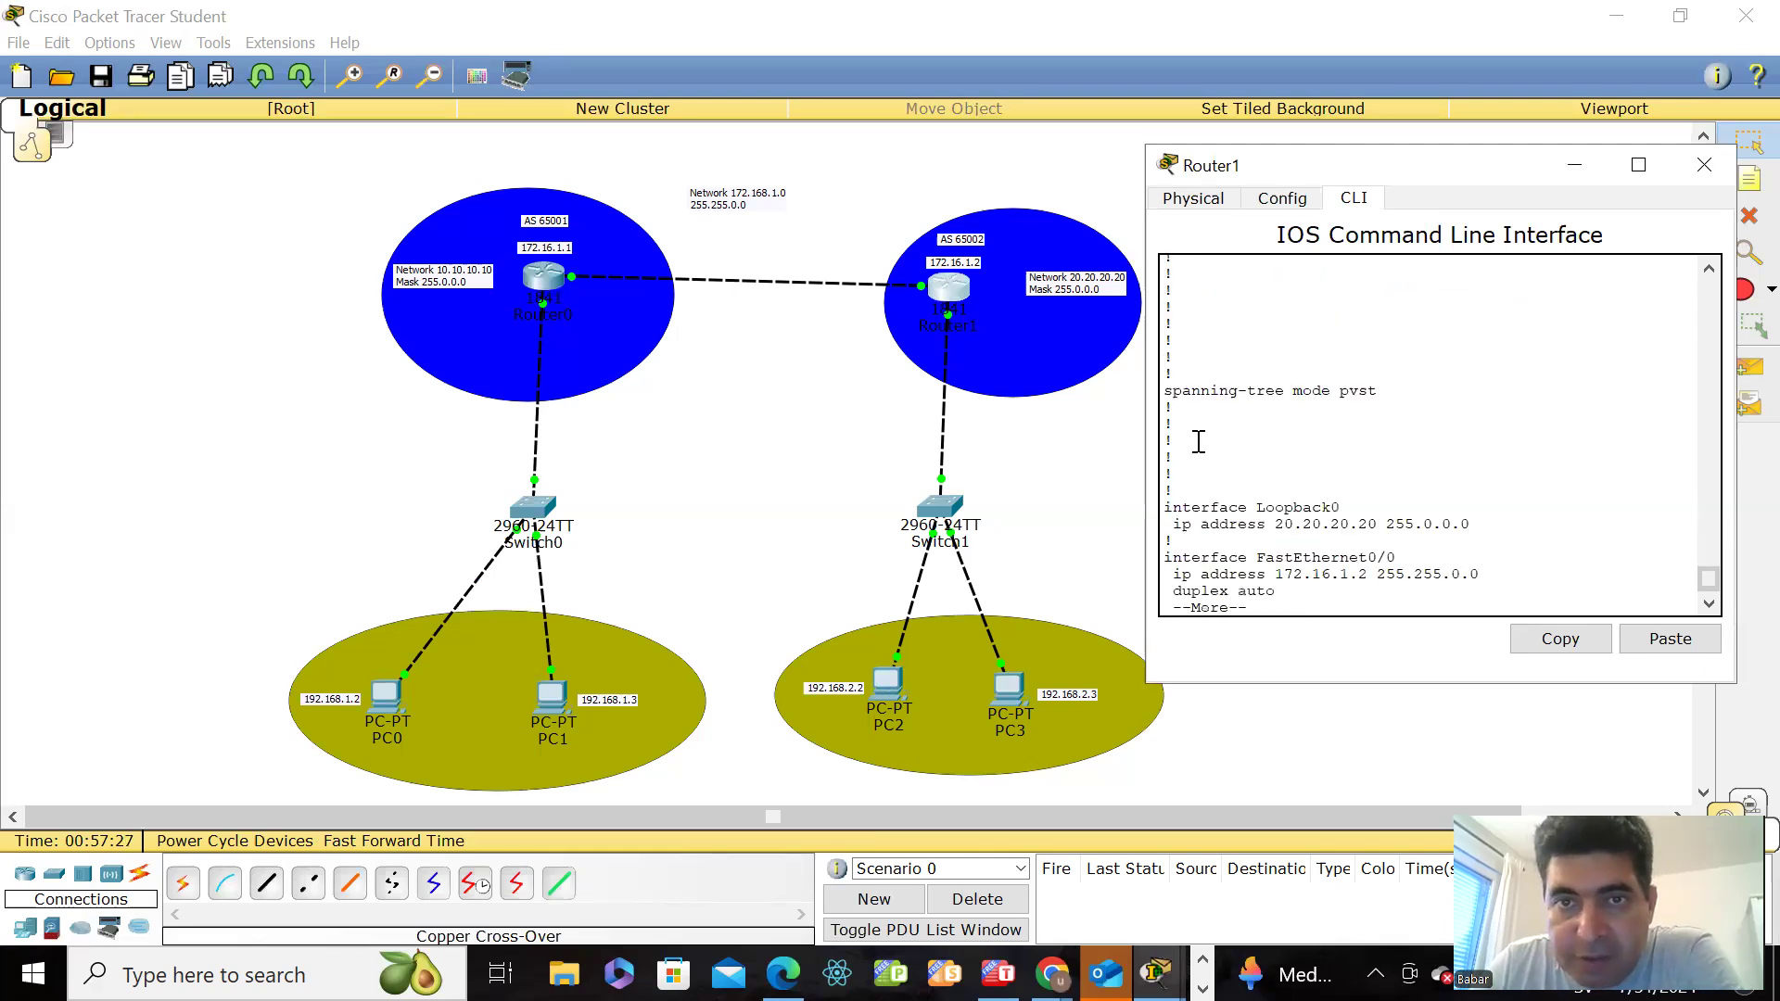
mouse_move(1121, 313)
mouse_down()
mouse_move(1088, 290)
mouse_move(1105, 291)
mouse_up()
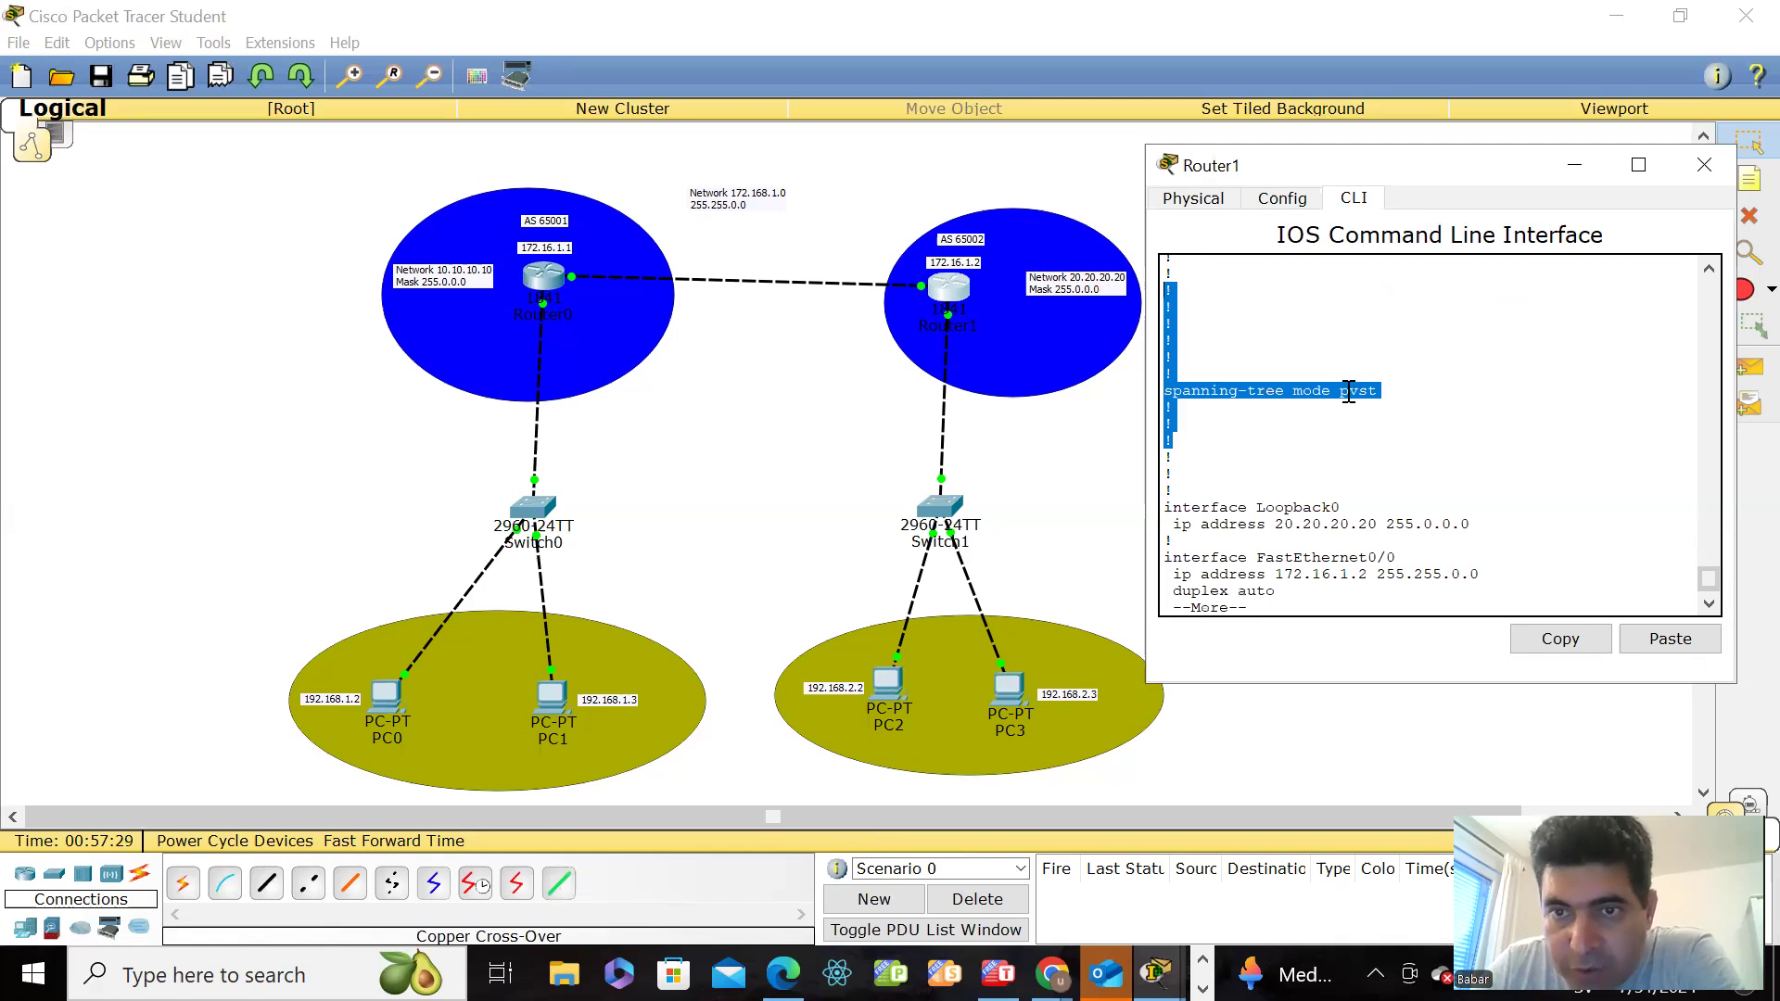
click(1384, 450)
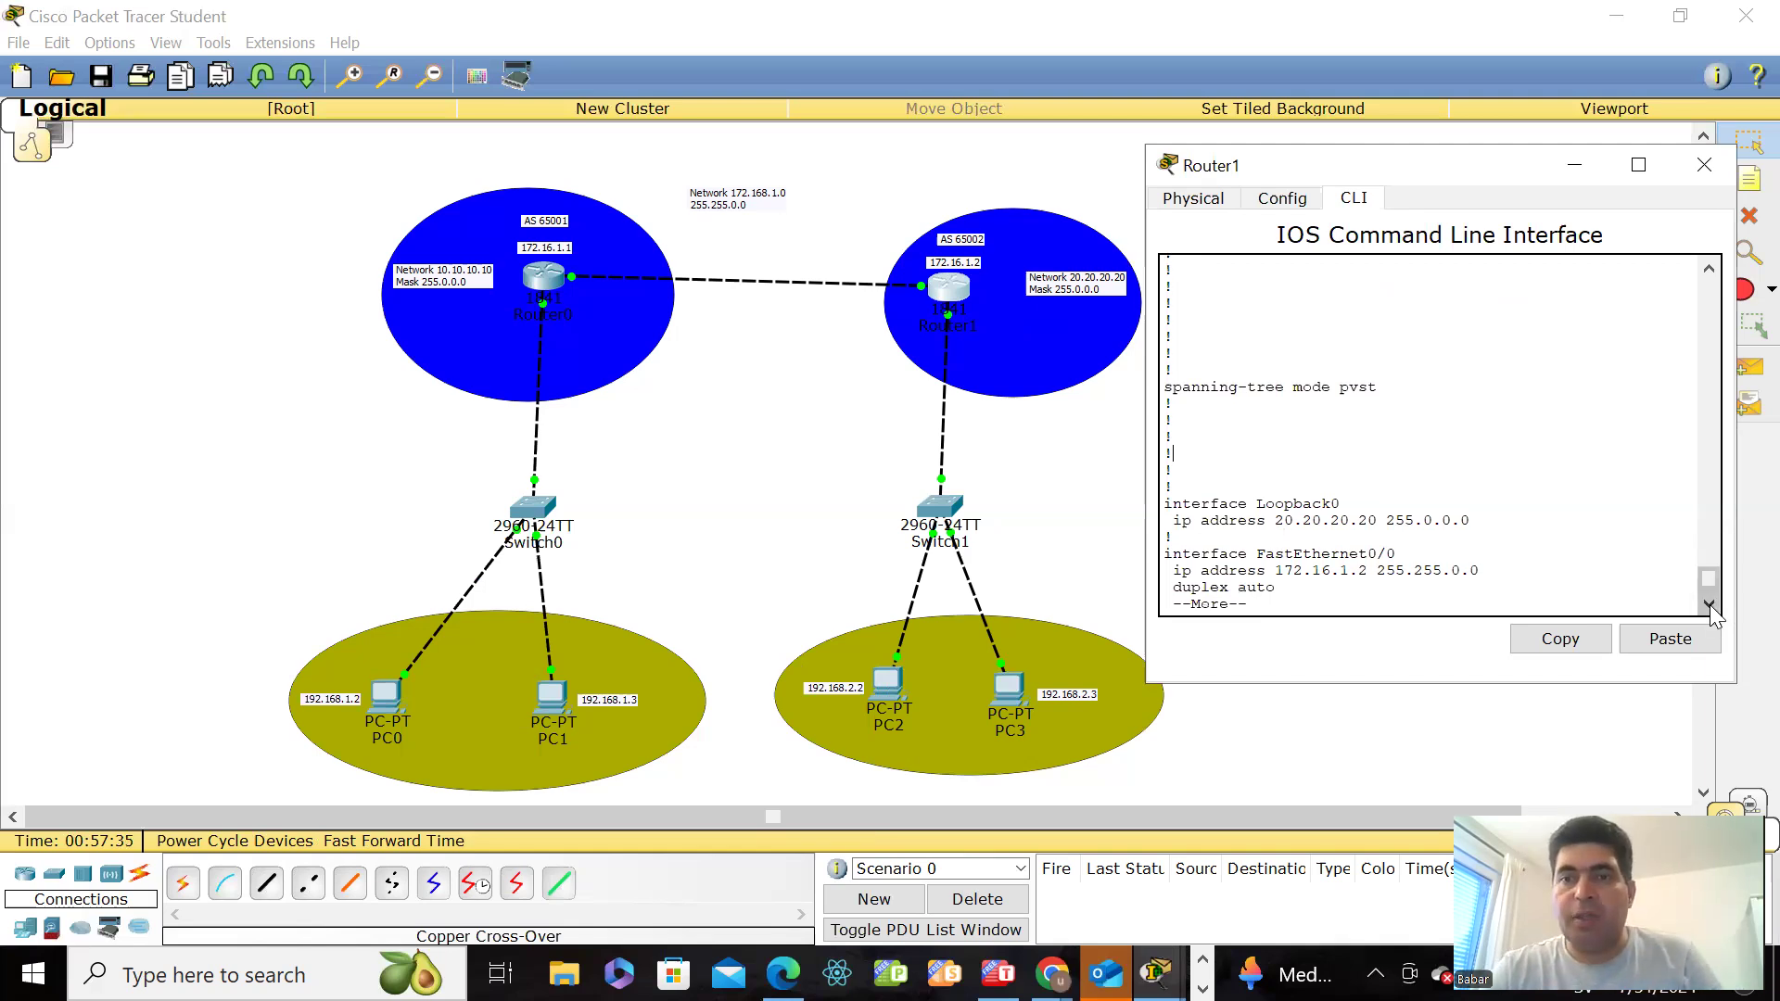
key(Return)
key(Return)
key(Return)
key(Return)
key(Return)
key(Return)
key(Return)
key(Return)
key(Return)
key(Return)
key(Return)
key(Return)
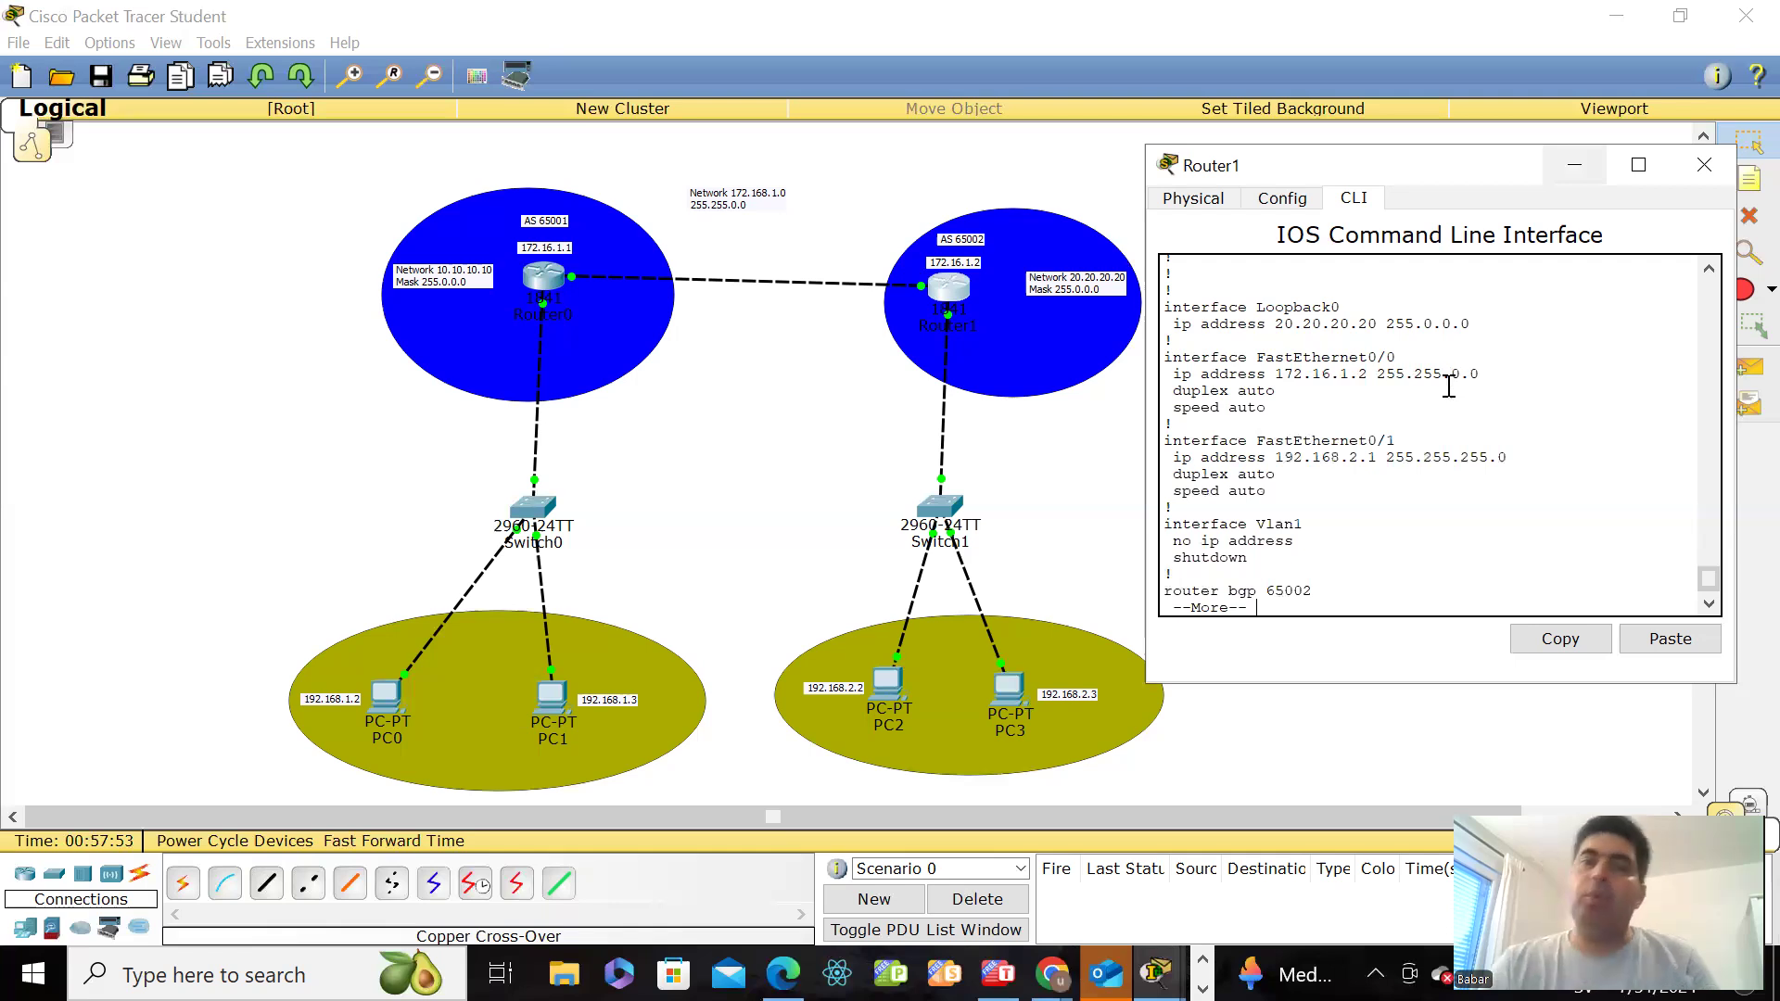
Step: Examine the neighbor and network statements under router bgp 65002 on Router1, and quit the configuration listing
key(Return)
key(Return)
key(Return)
key(Return)
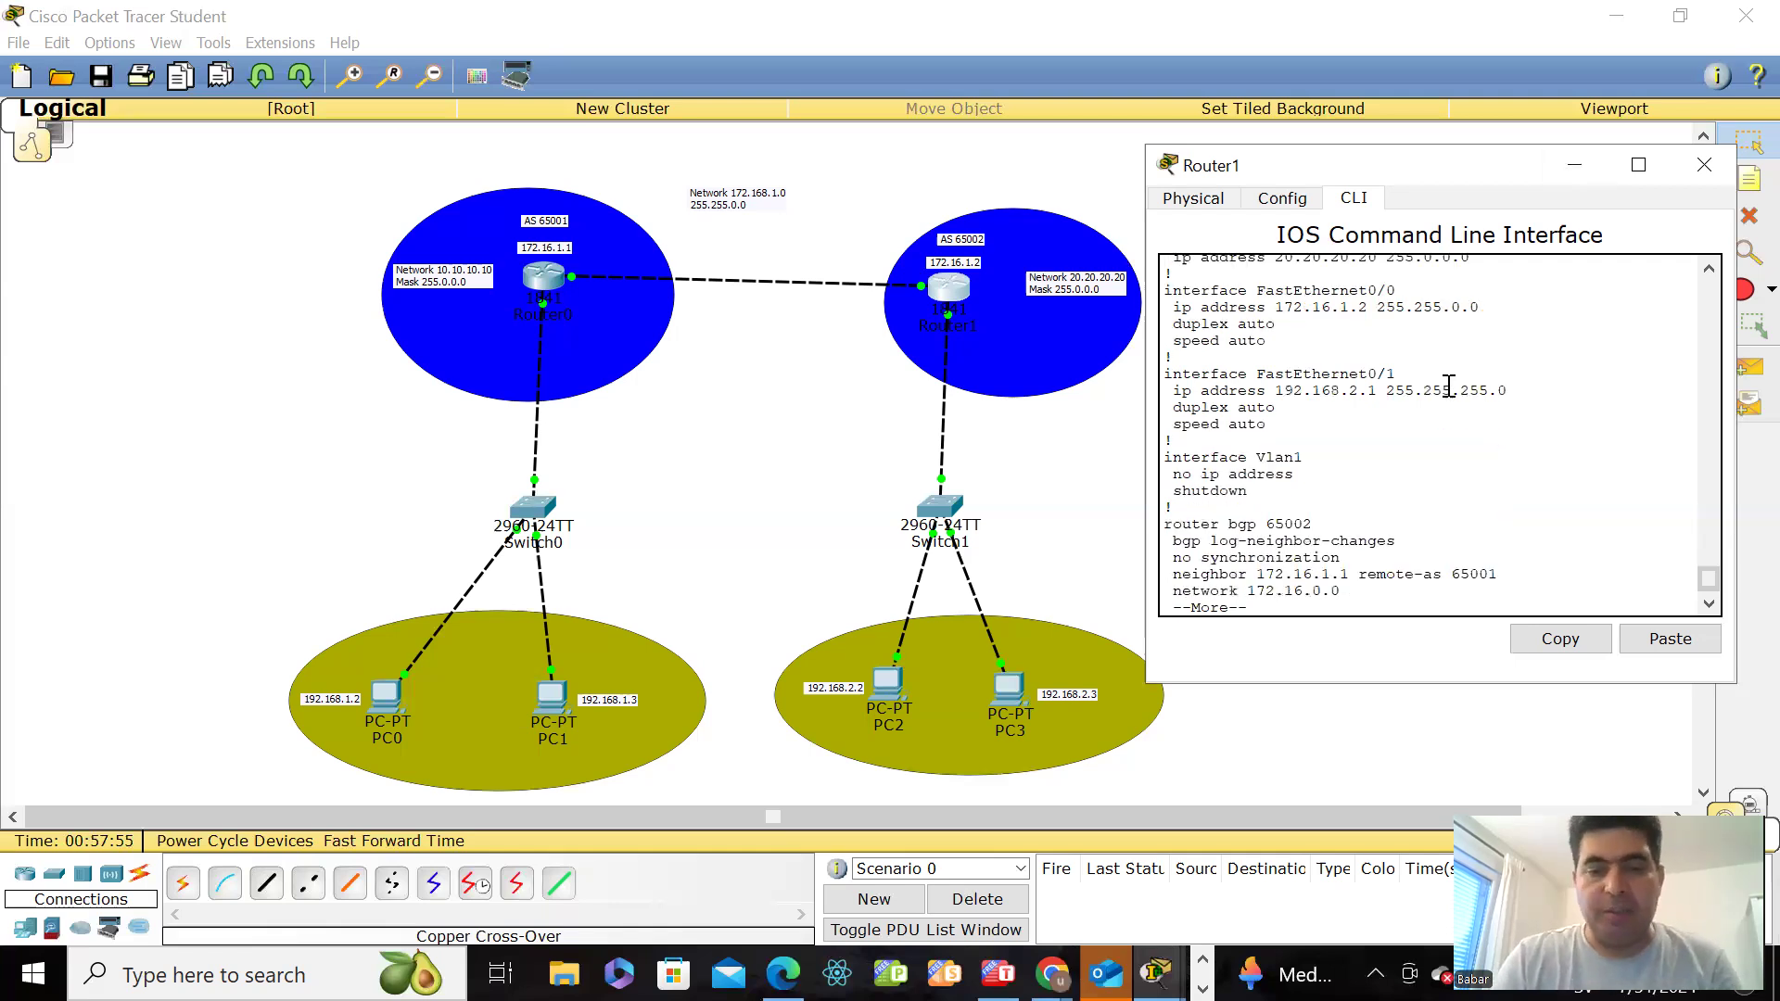
text(q)
text(shw)
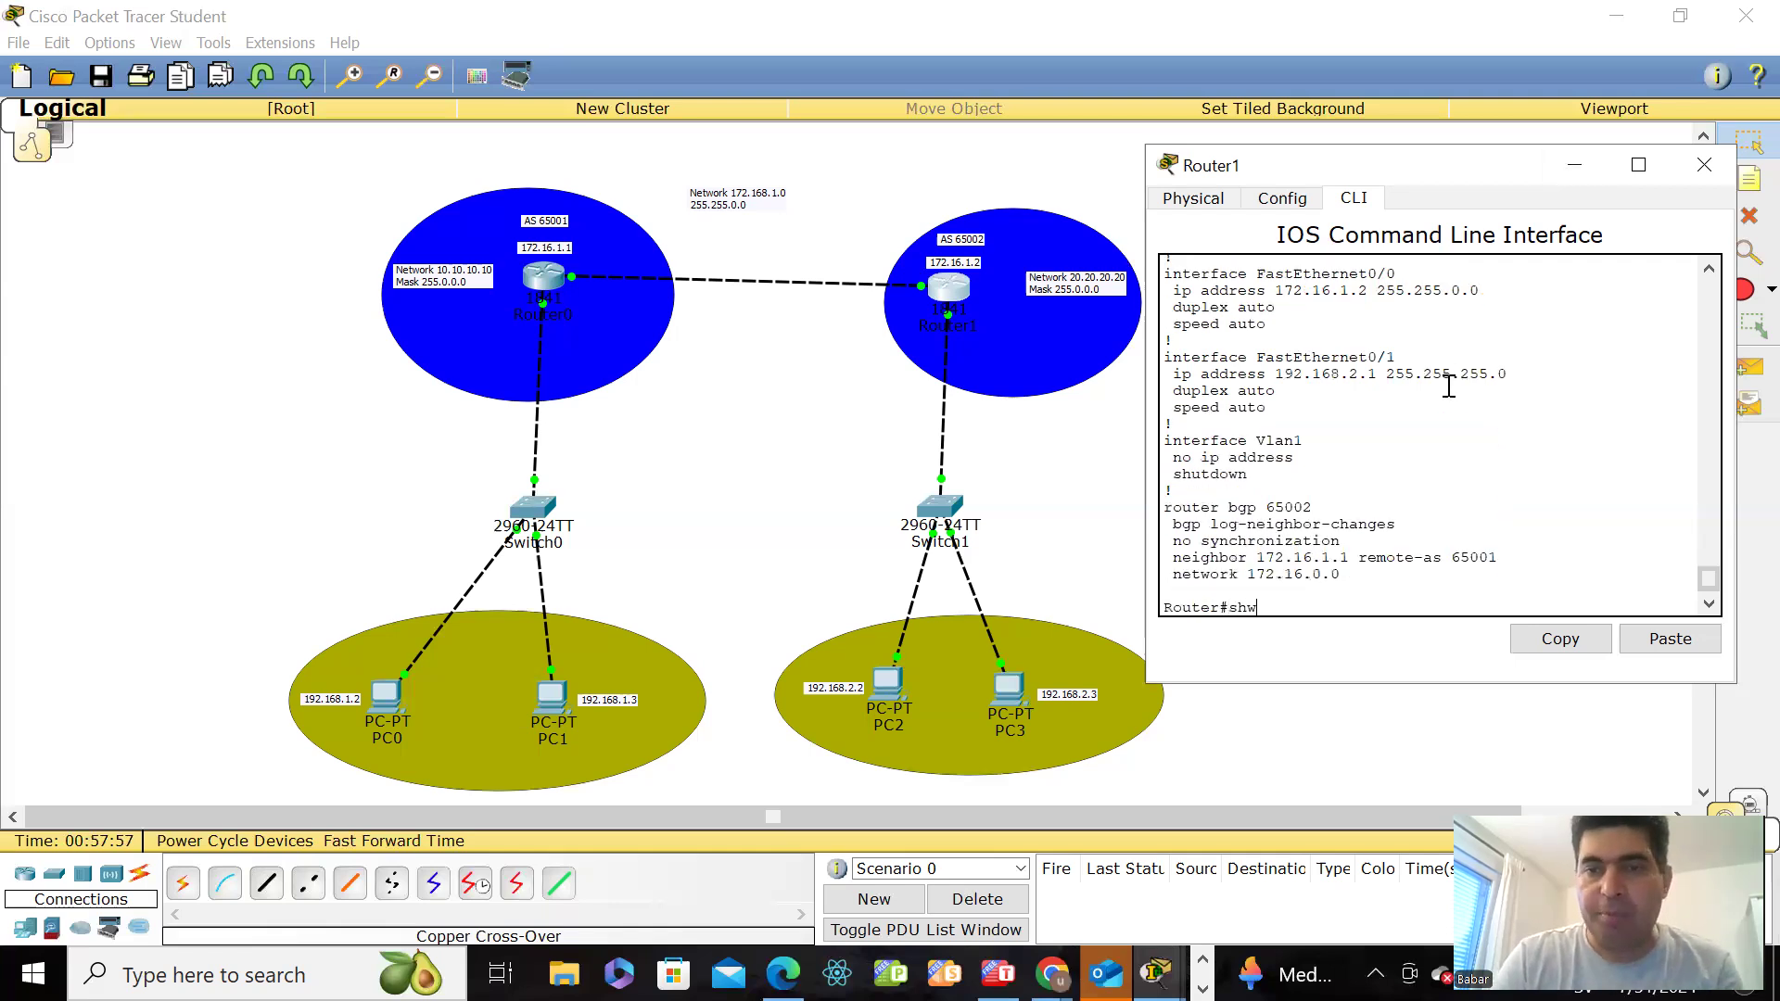
Step: Display Router1's routing table with show ip route and examine the directly connected entry for 172.16.0.0/16
key(BackSpace)
text(ow ip)
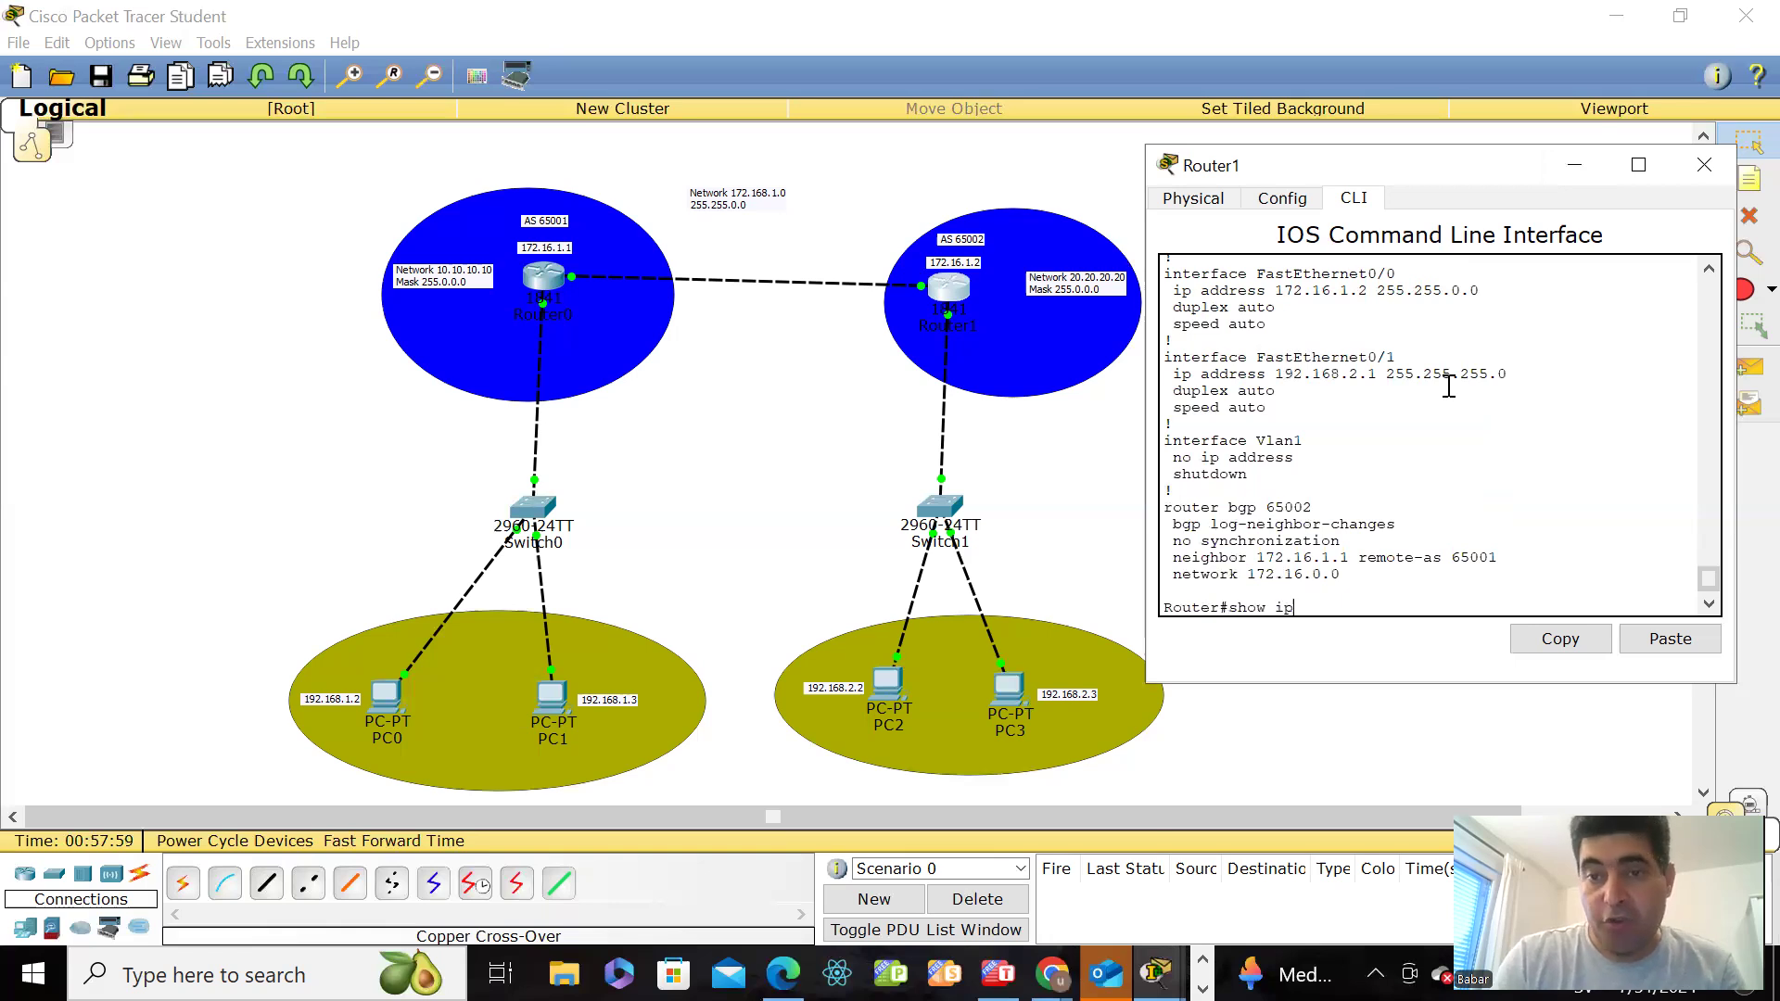
text( rou)
key(Tab)
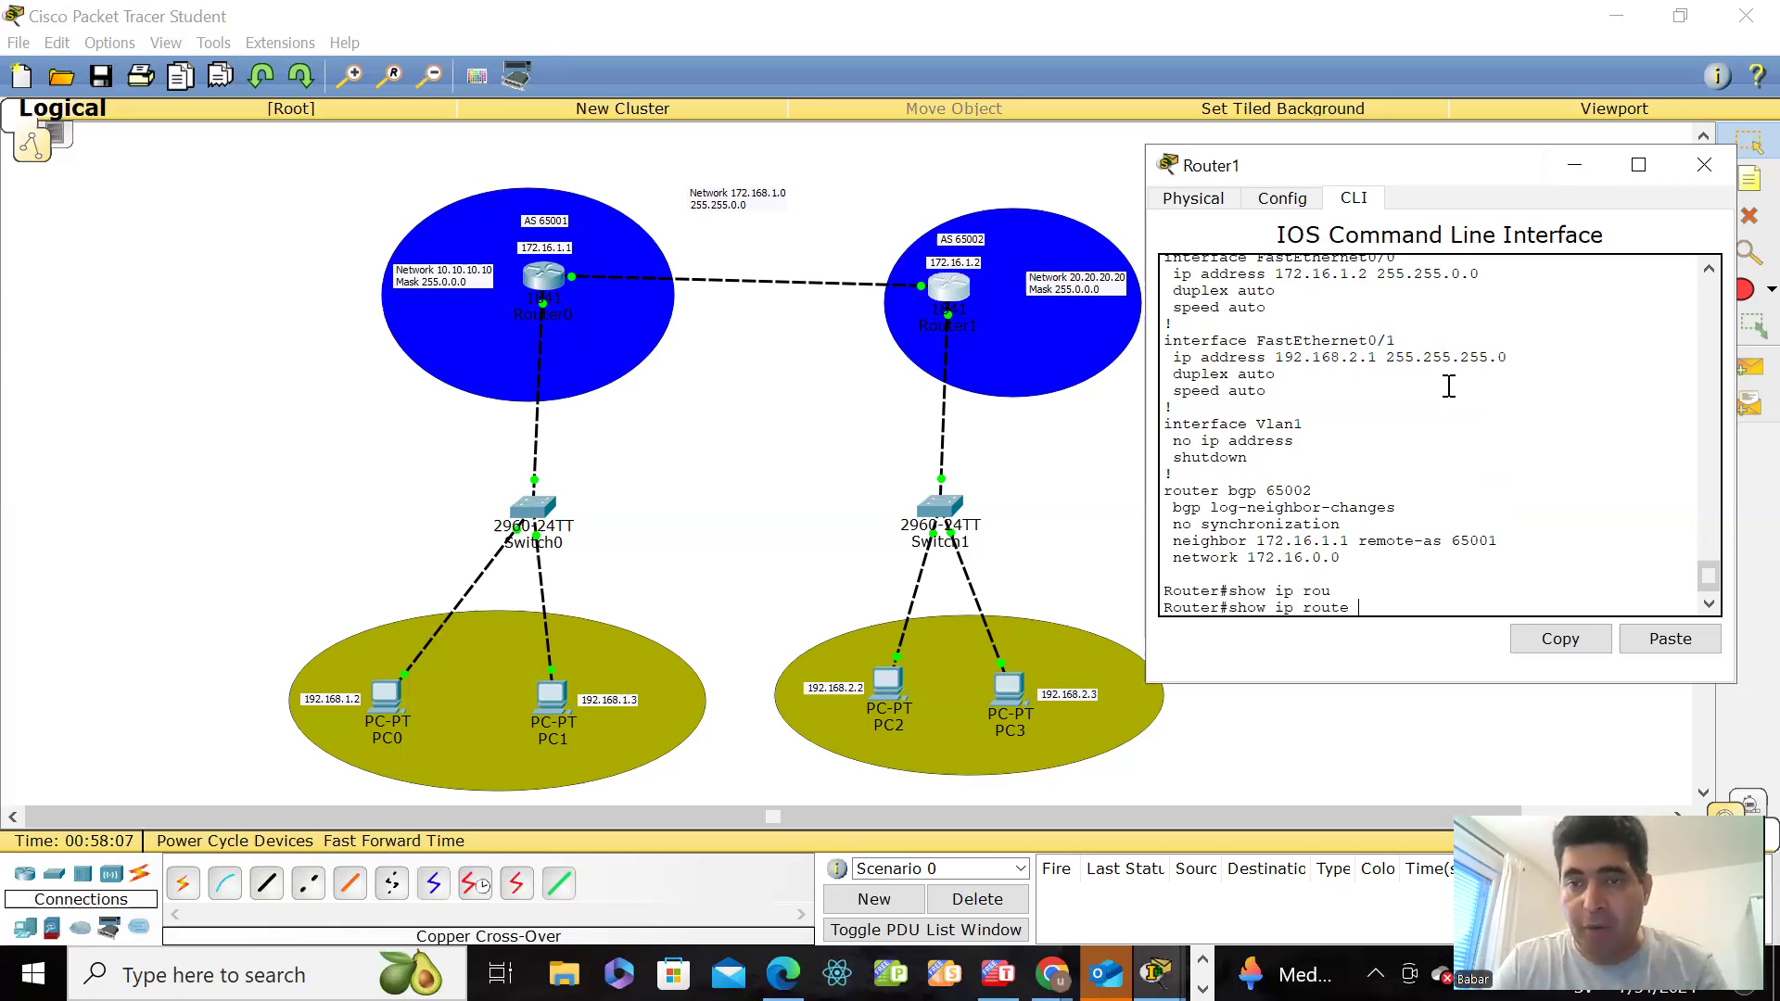
key(Return)
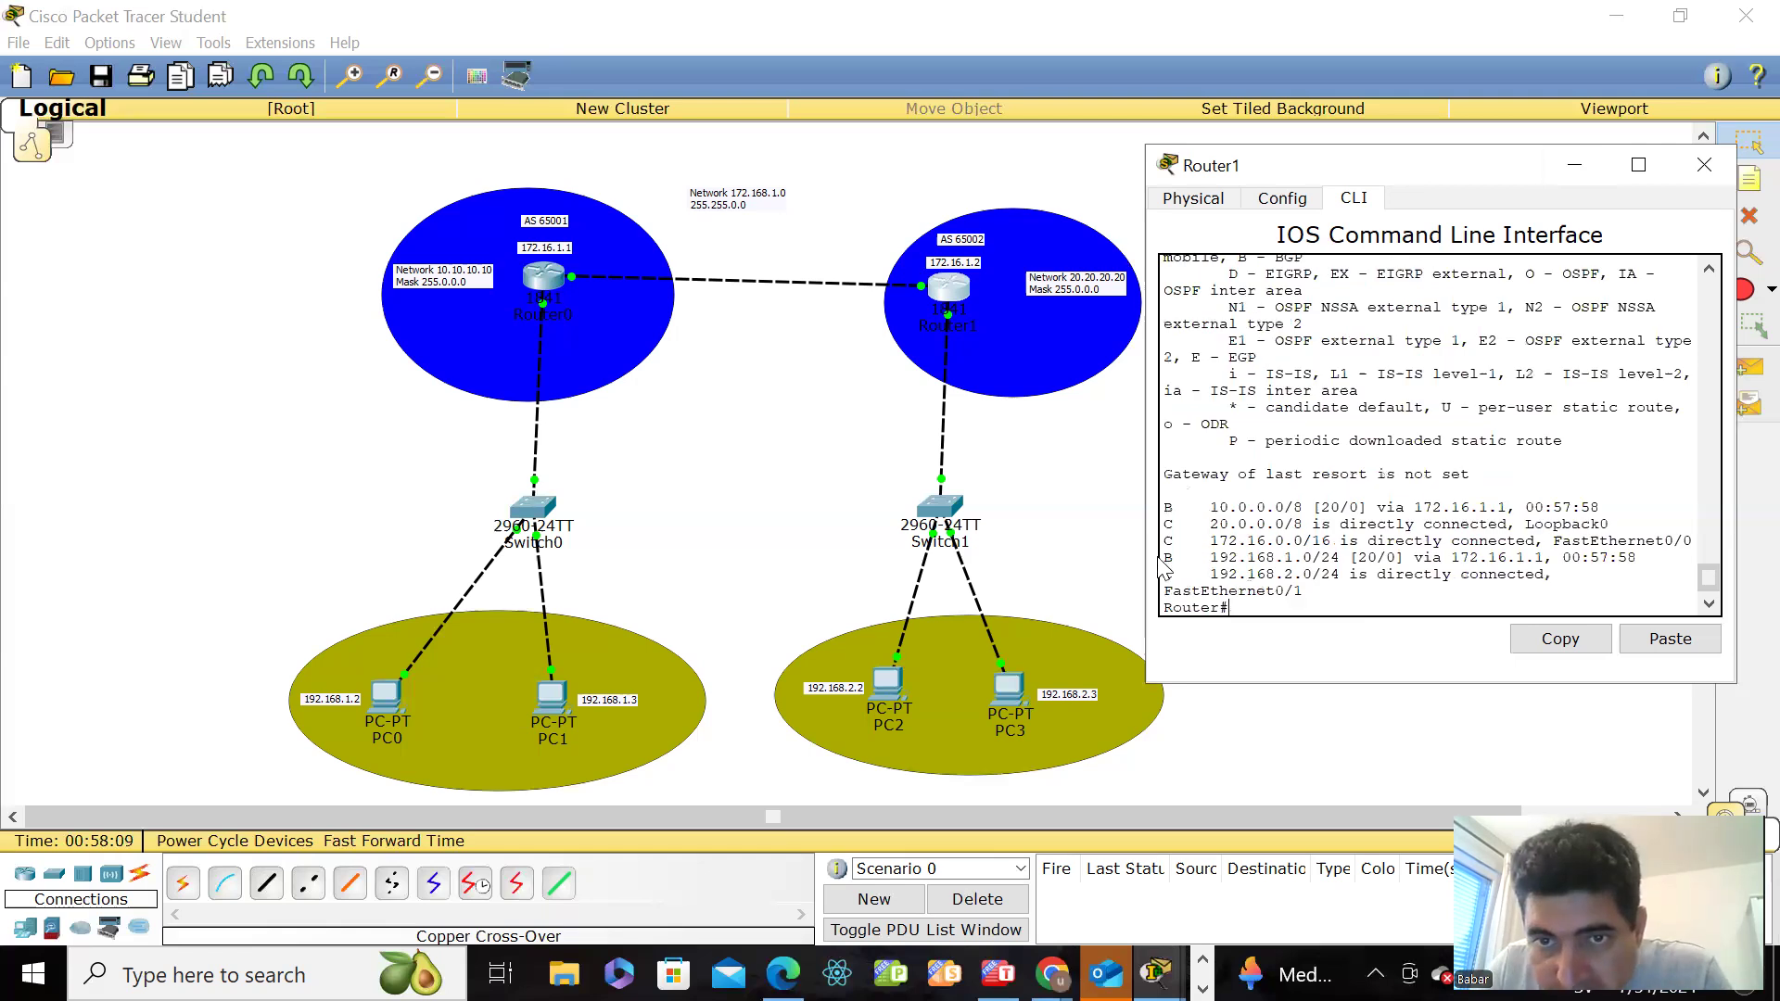
drag(1462, 543, 1693, 542)
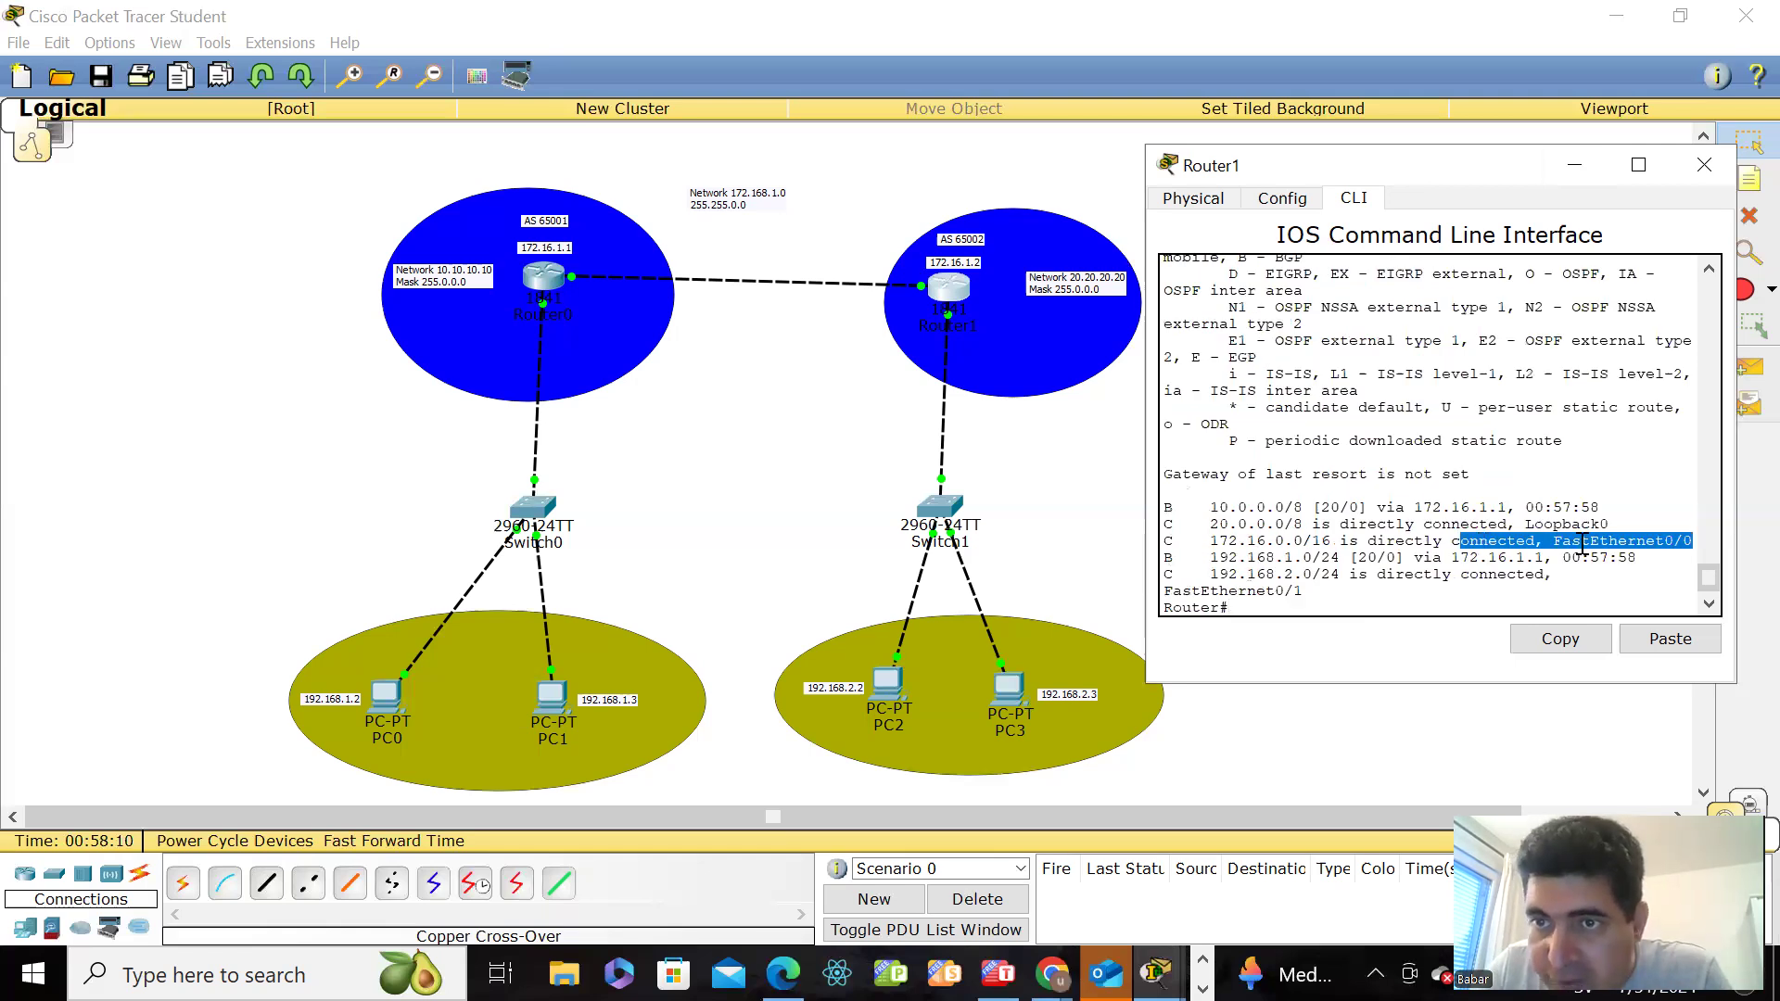
click(1418, 610)
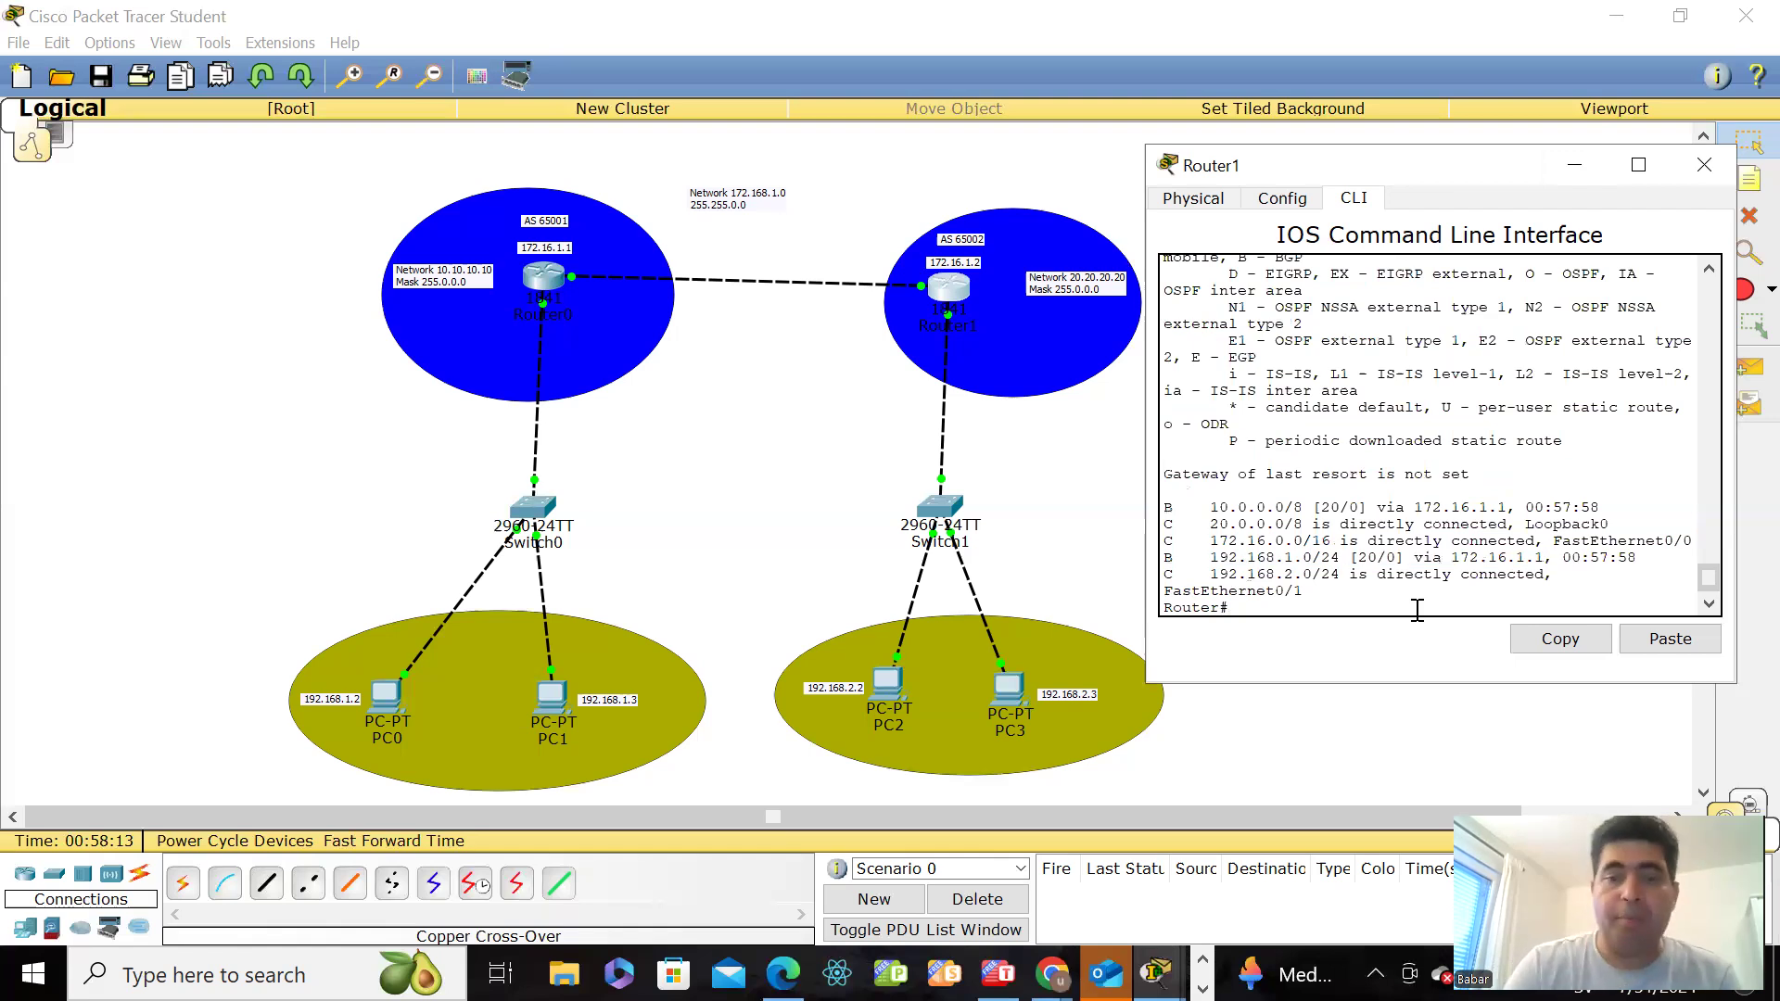
Step: Display Router1's BGP summary with show ip bgp summary and examine the neighbor table in an enlarged window
text(show)
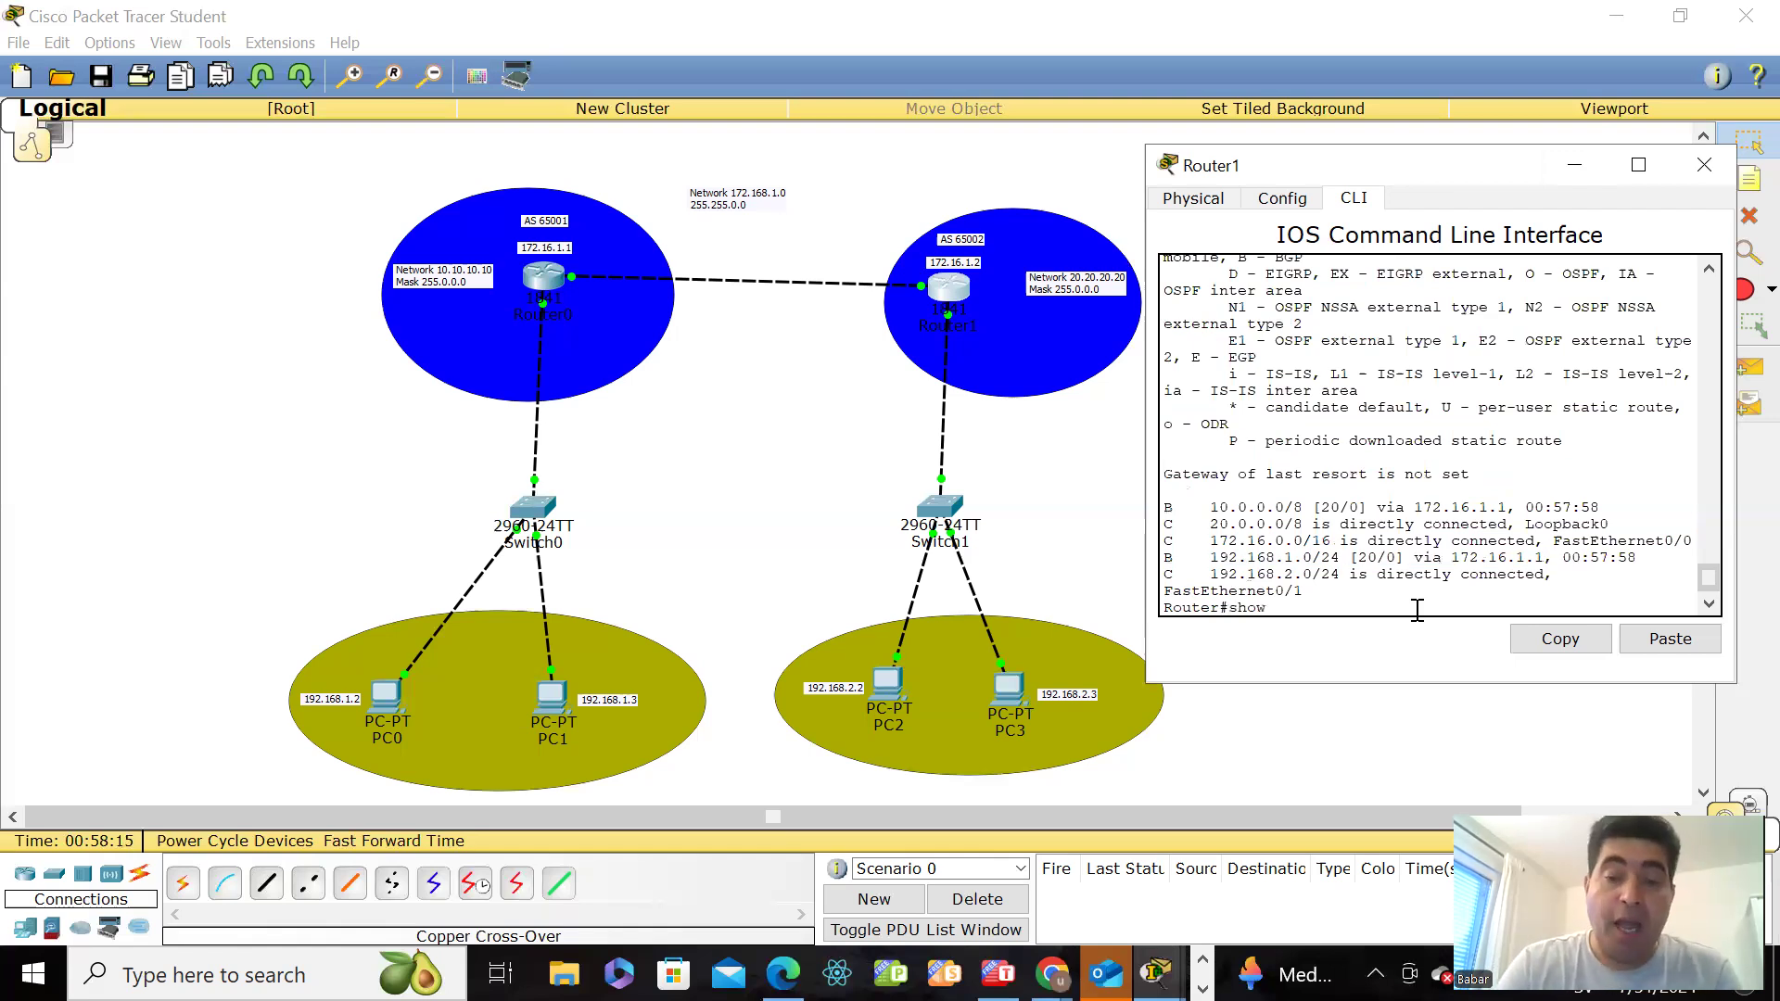
text( ip)
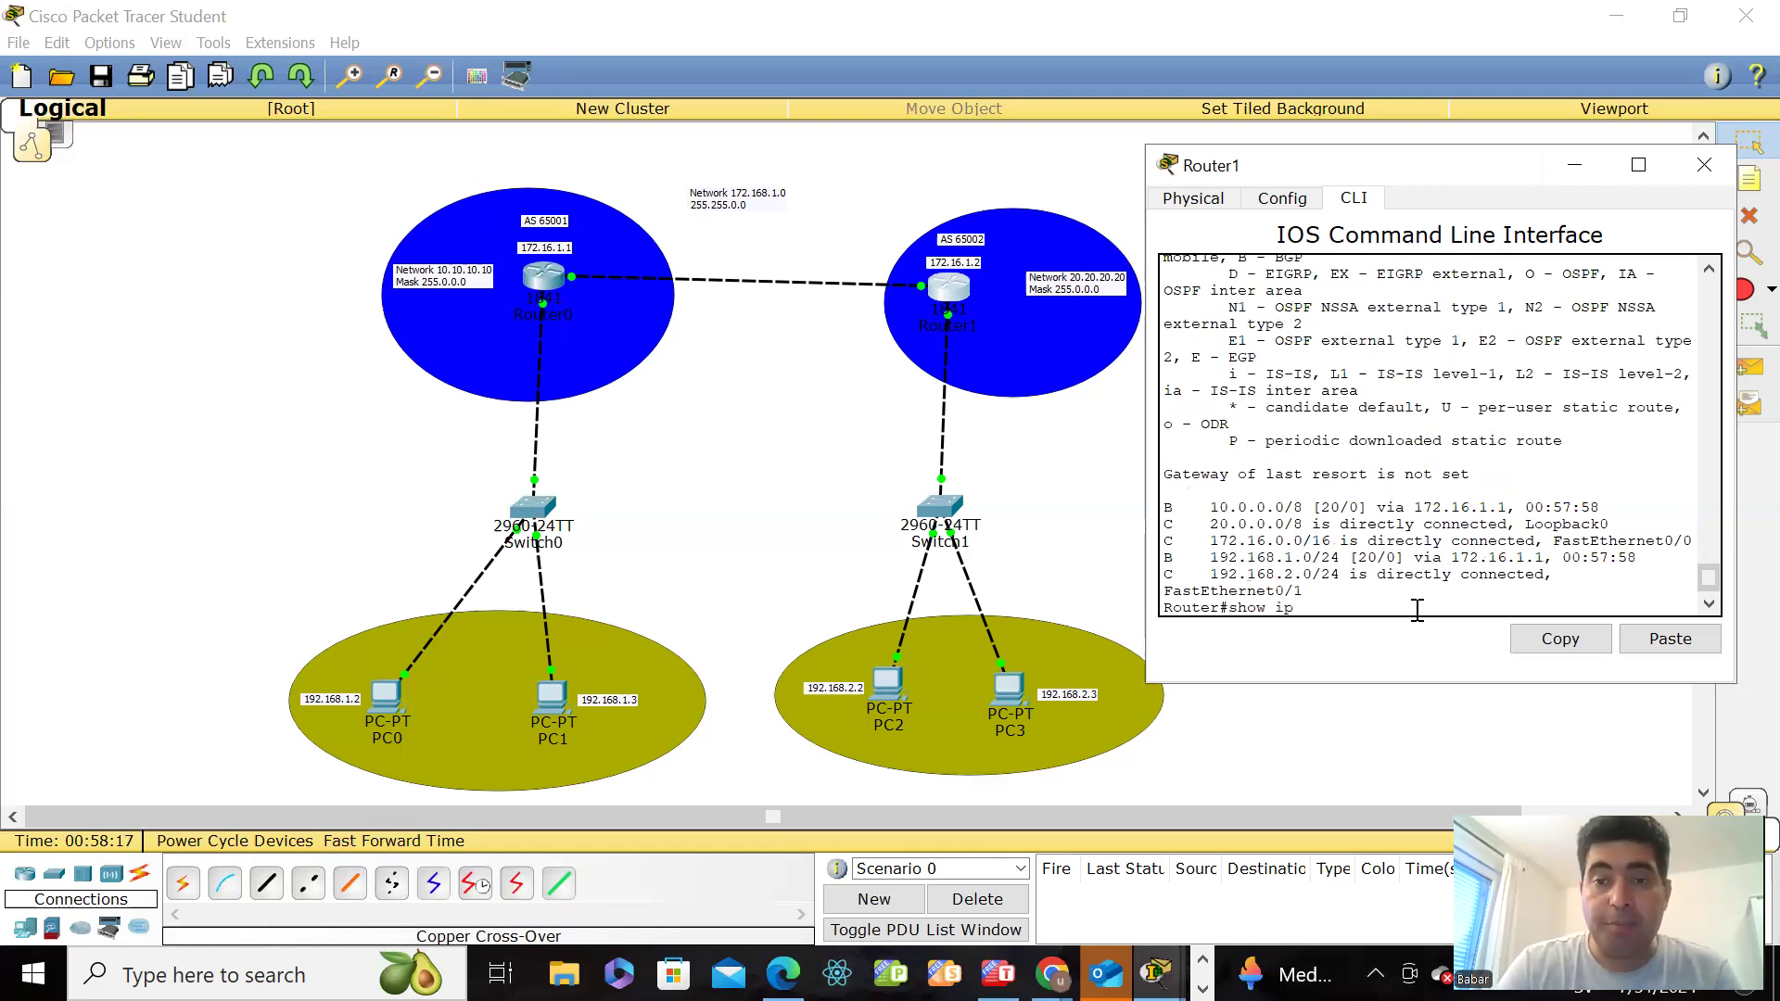
key(BackSpace)
key(BackSpace)
text(ip)
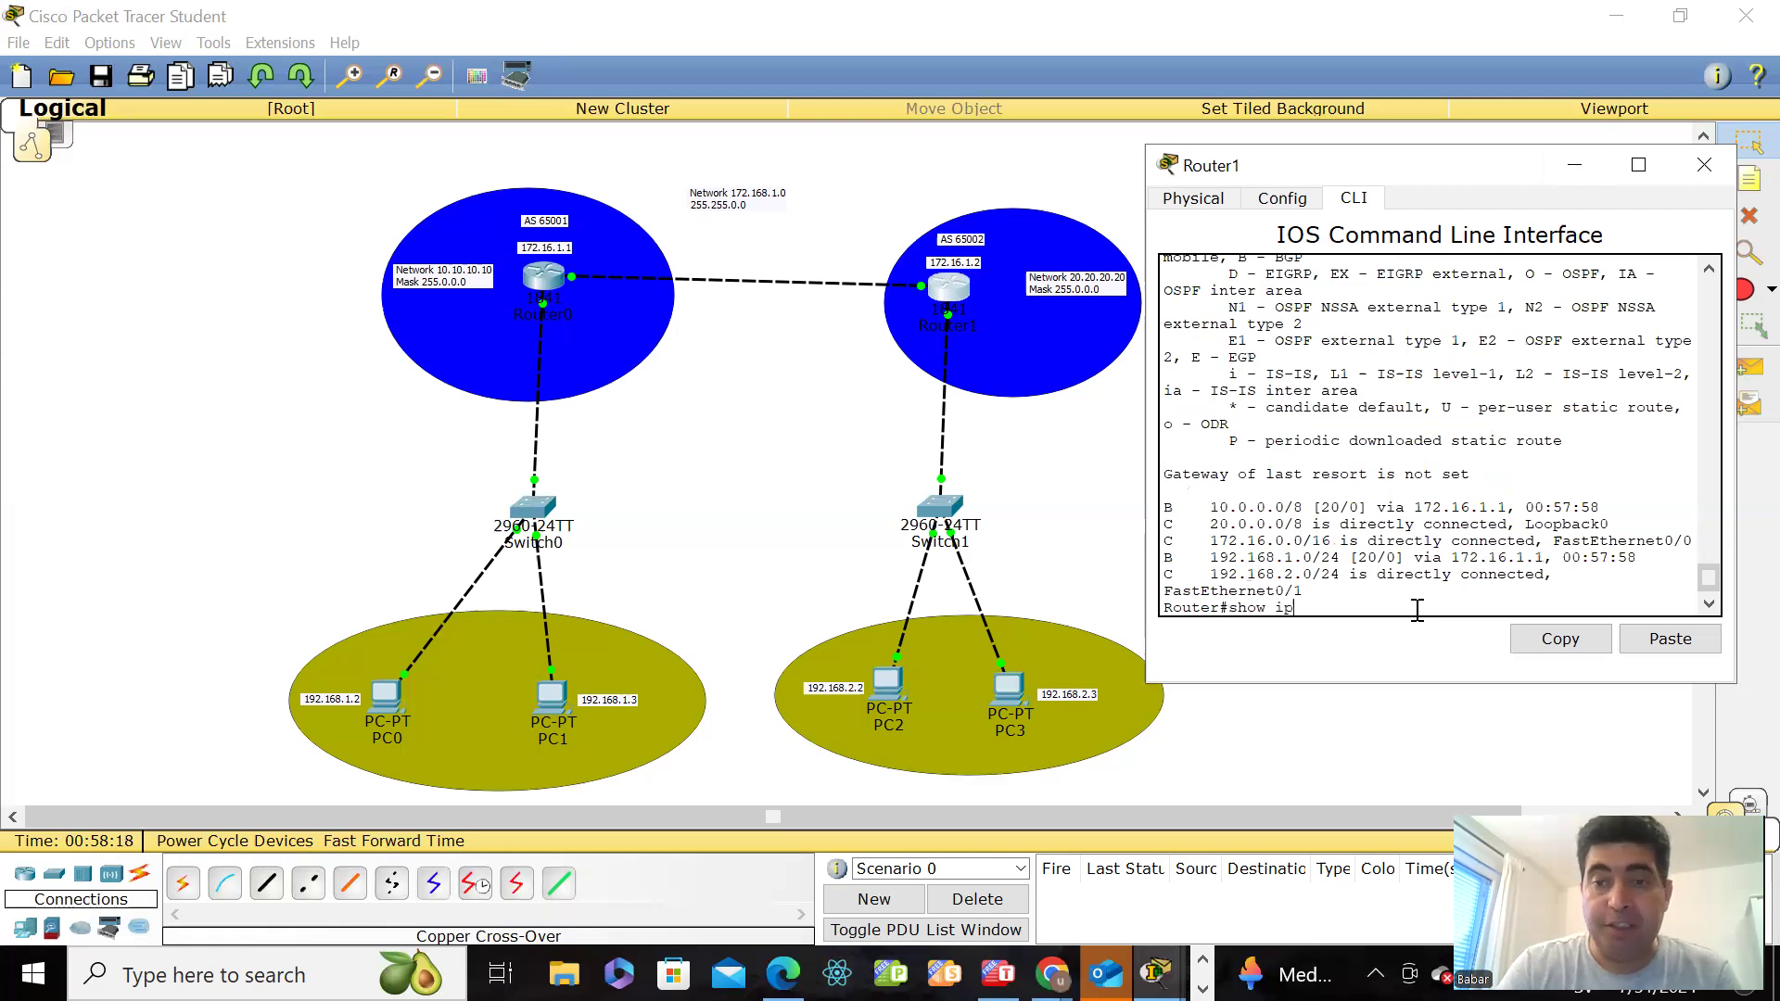
text( bgp sum)
key(Tab)
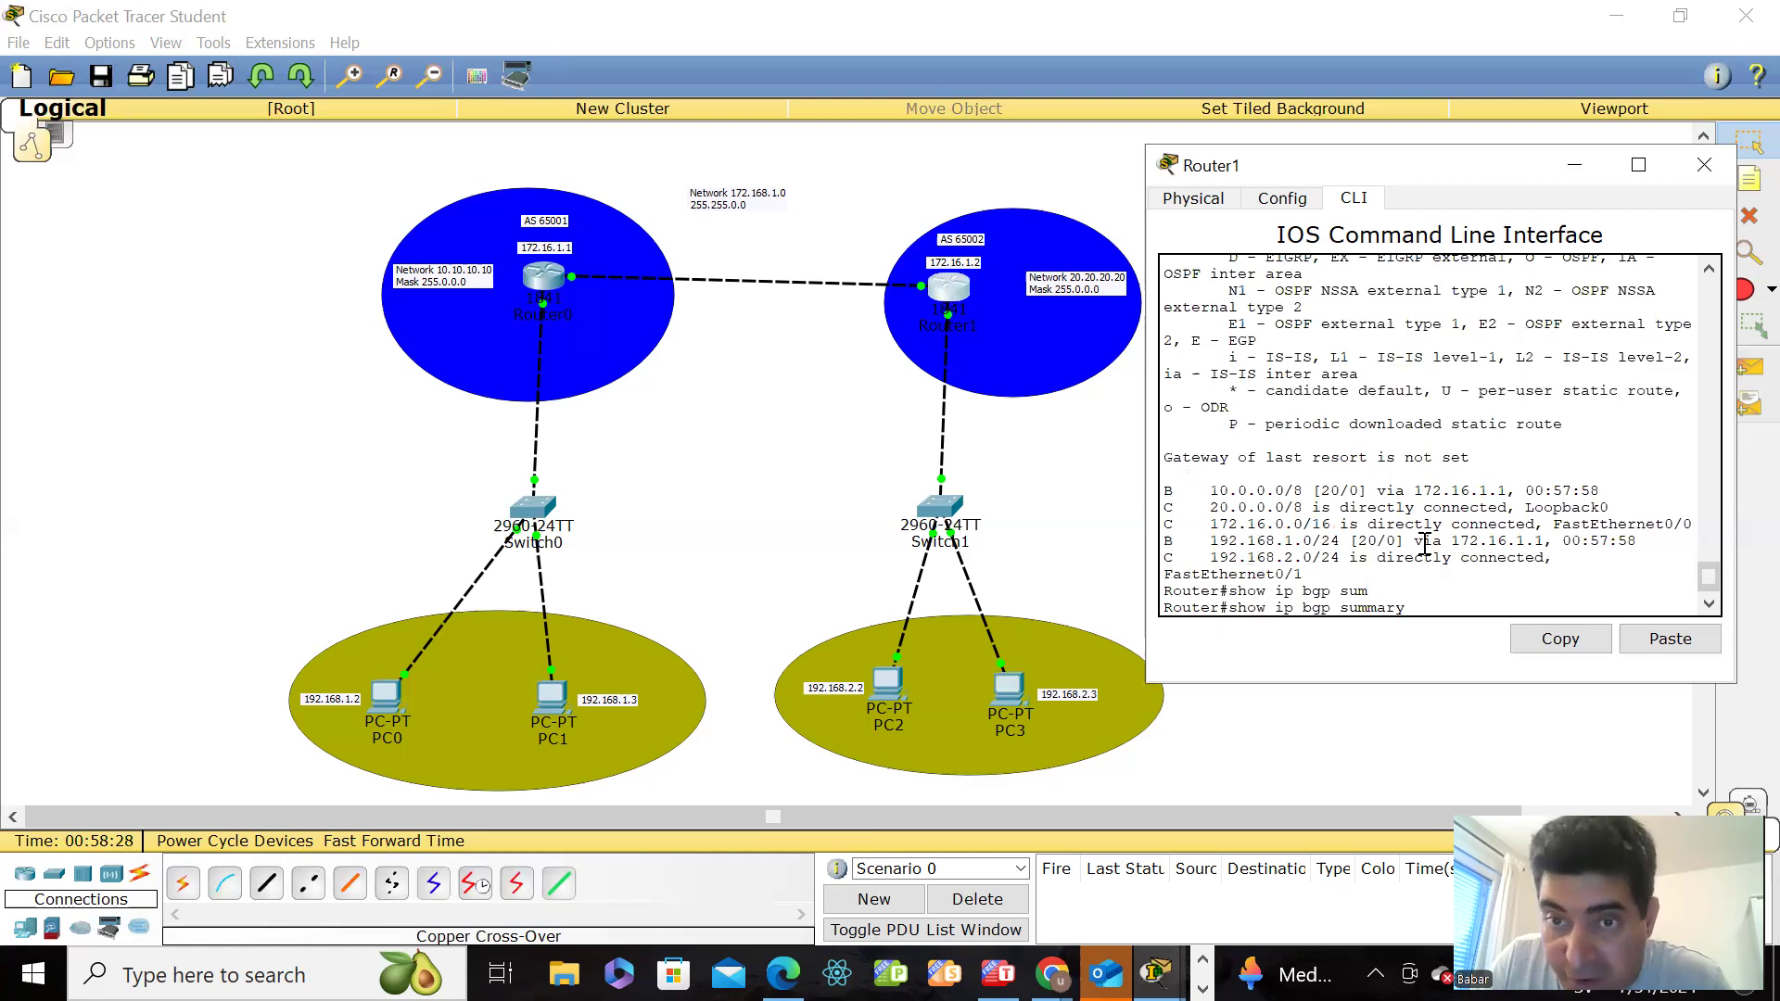
key(Return)
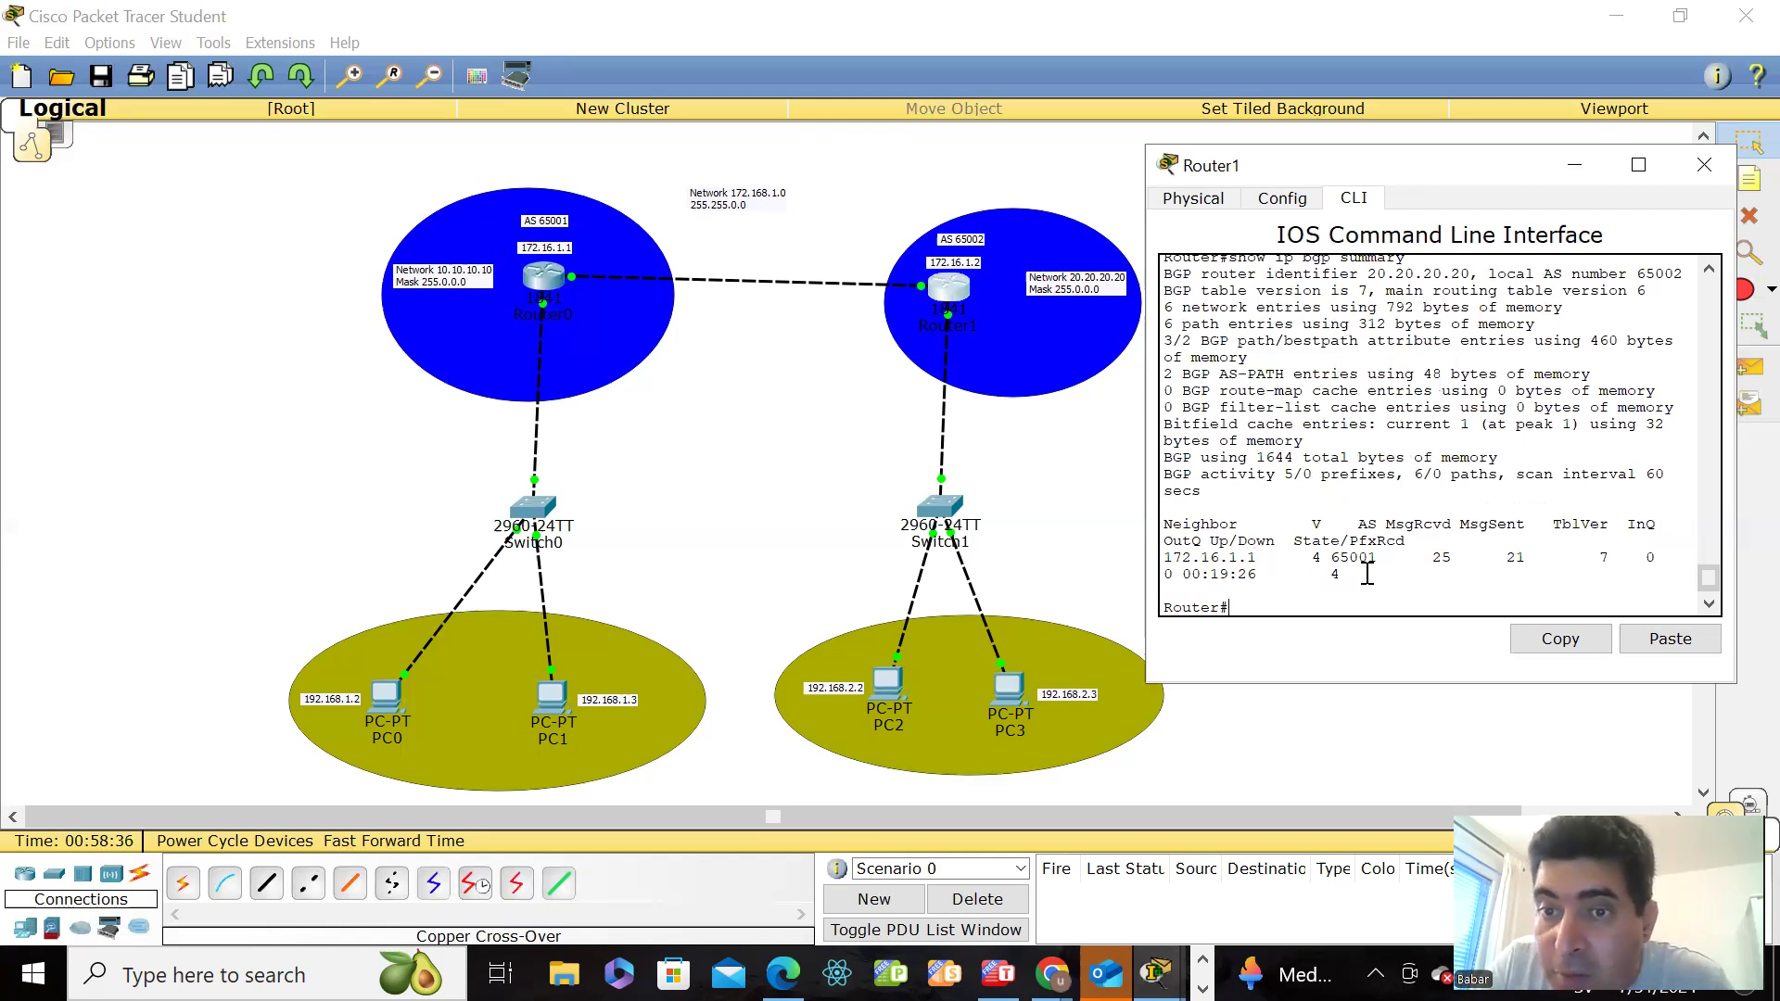
click(1638, 165)
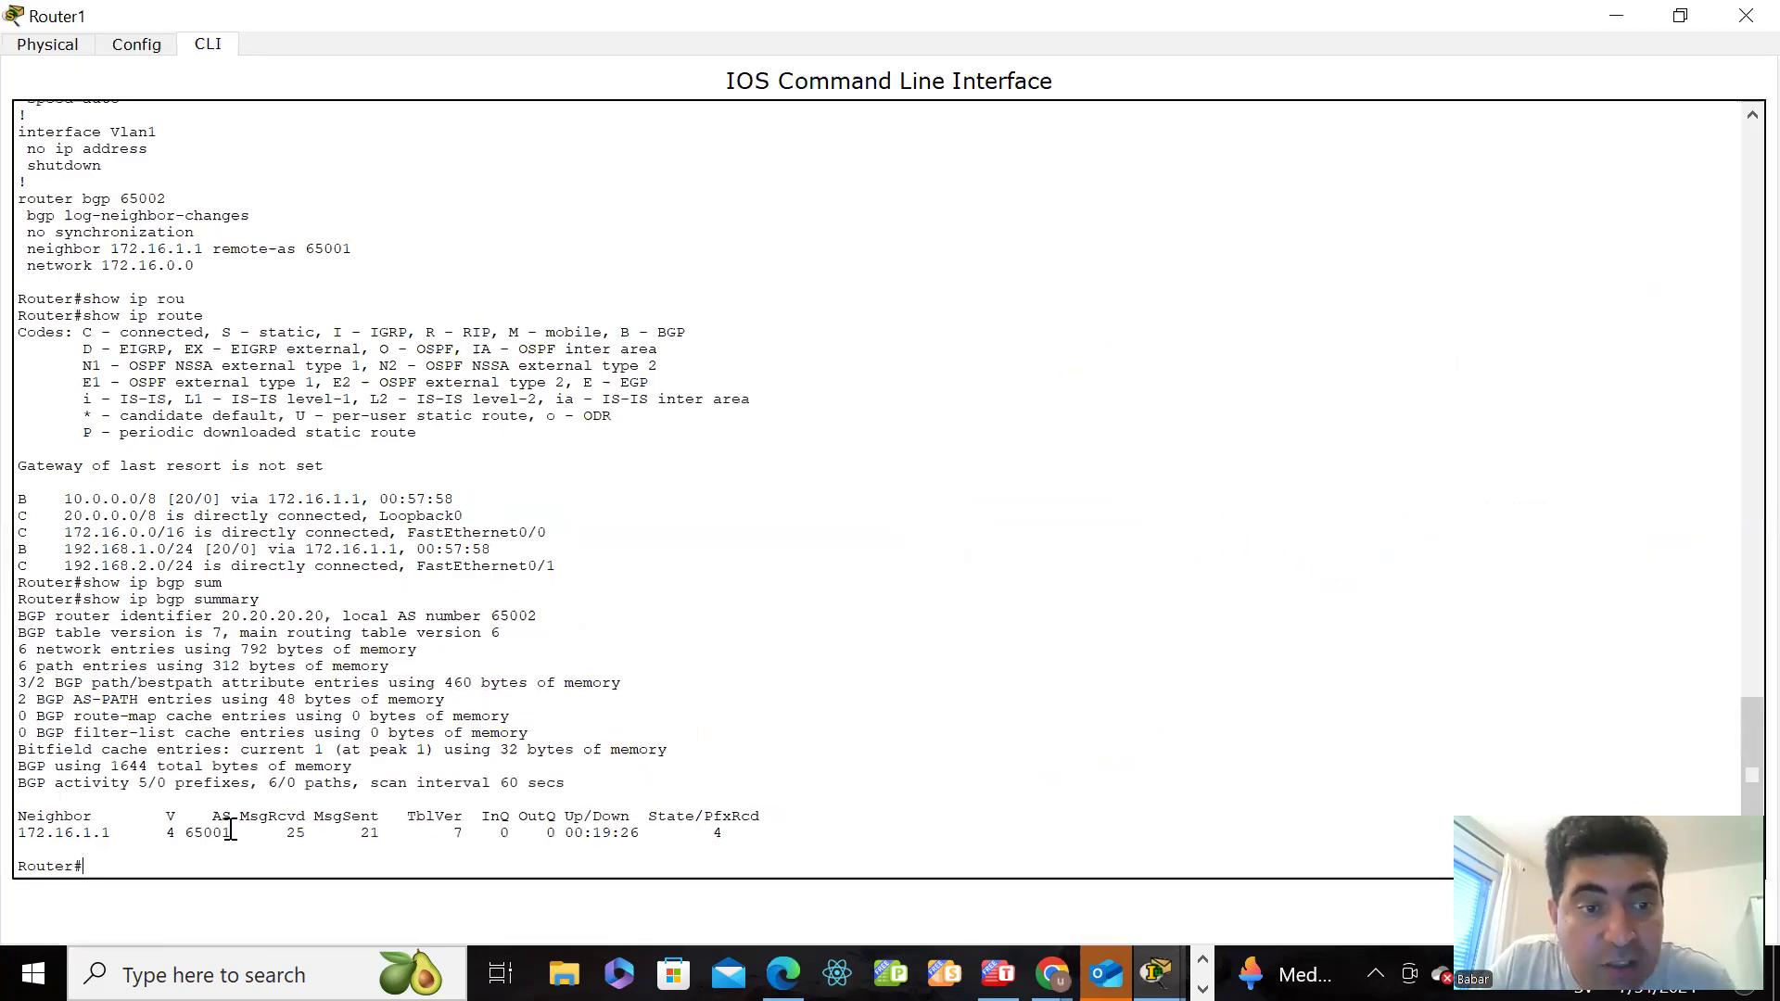
click(1615, 17)
Step: Open Router0's command line, display its routing table with show ip route, and examine the directly connected 10.0.0.0/8 entry
click(549, 278)
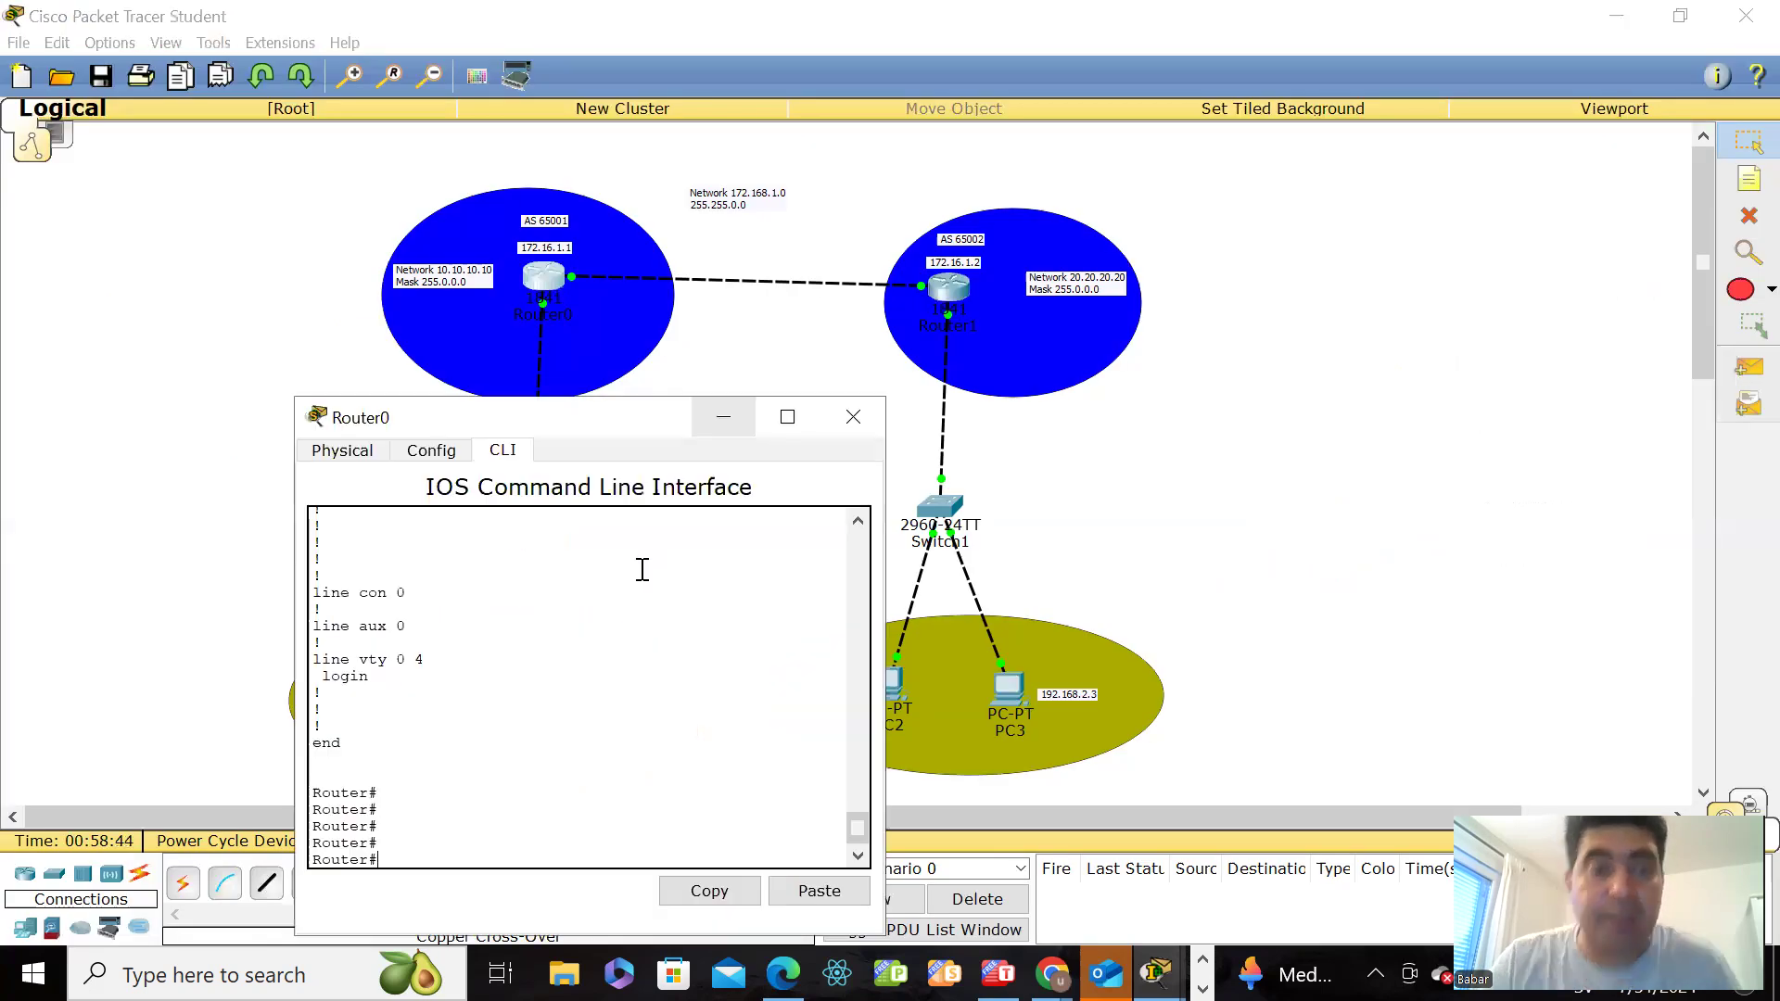
text(show )
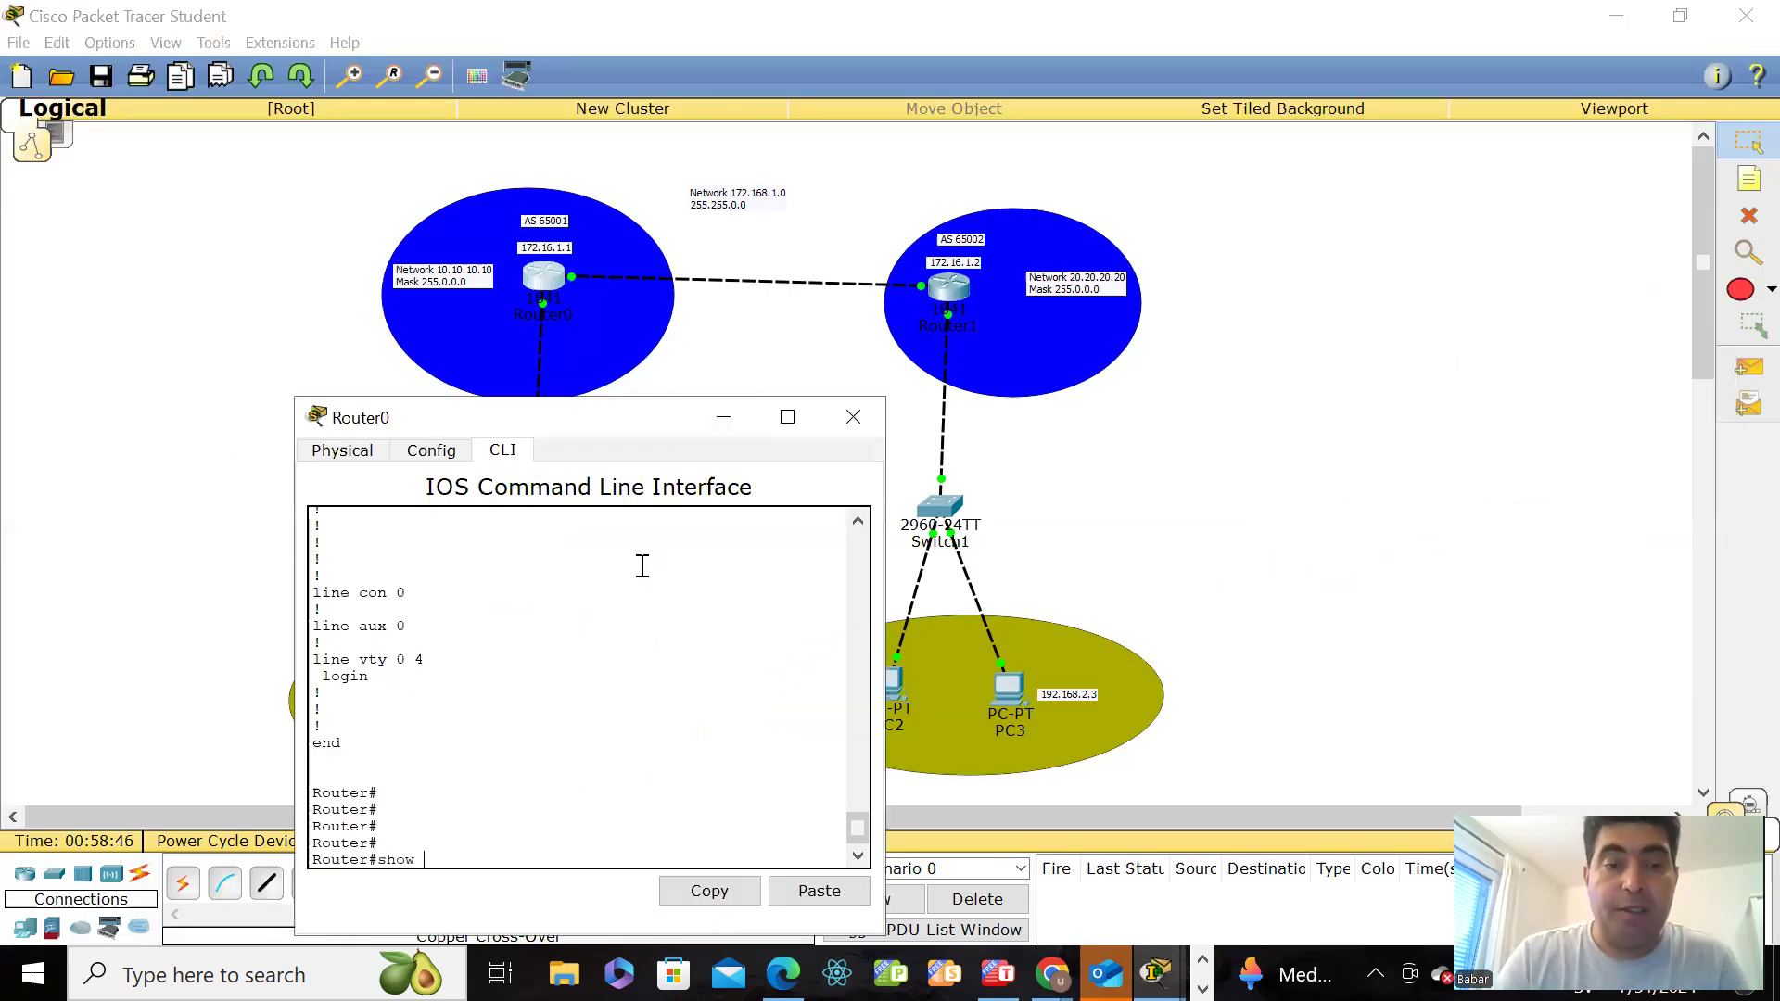
text(ip rou)
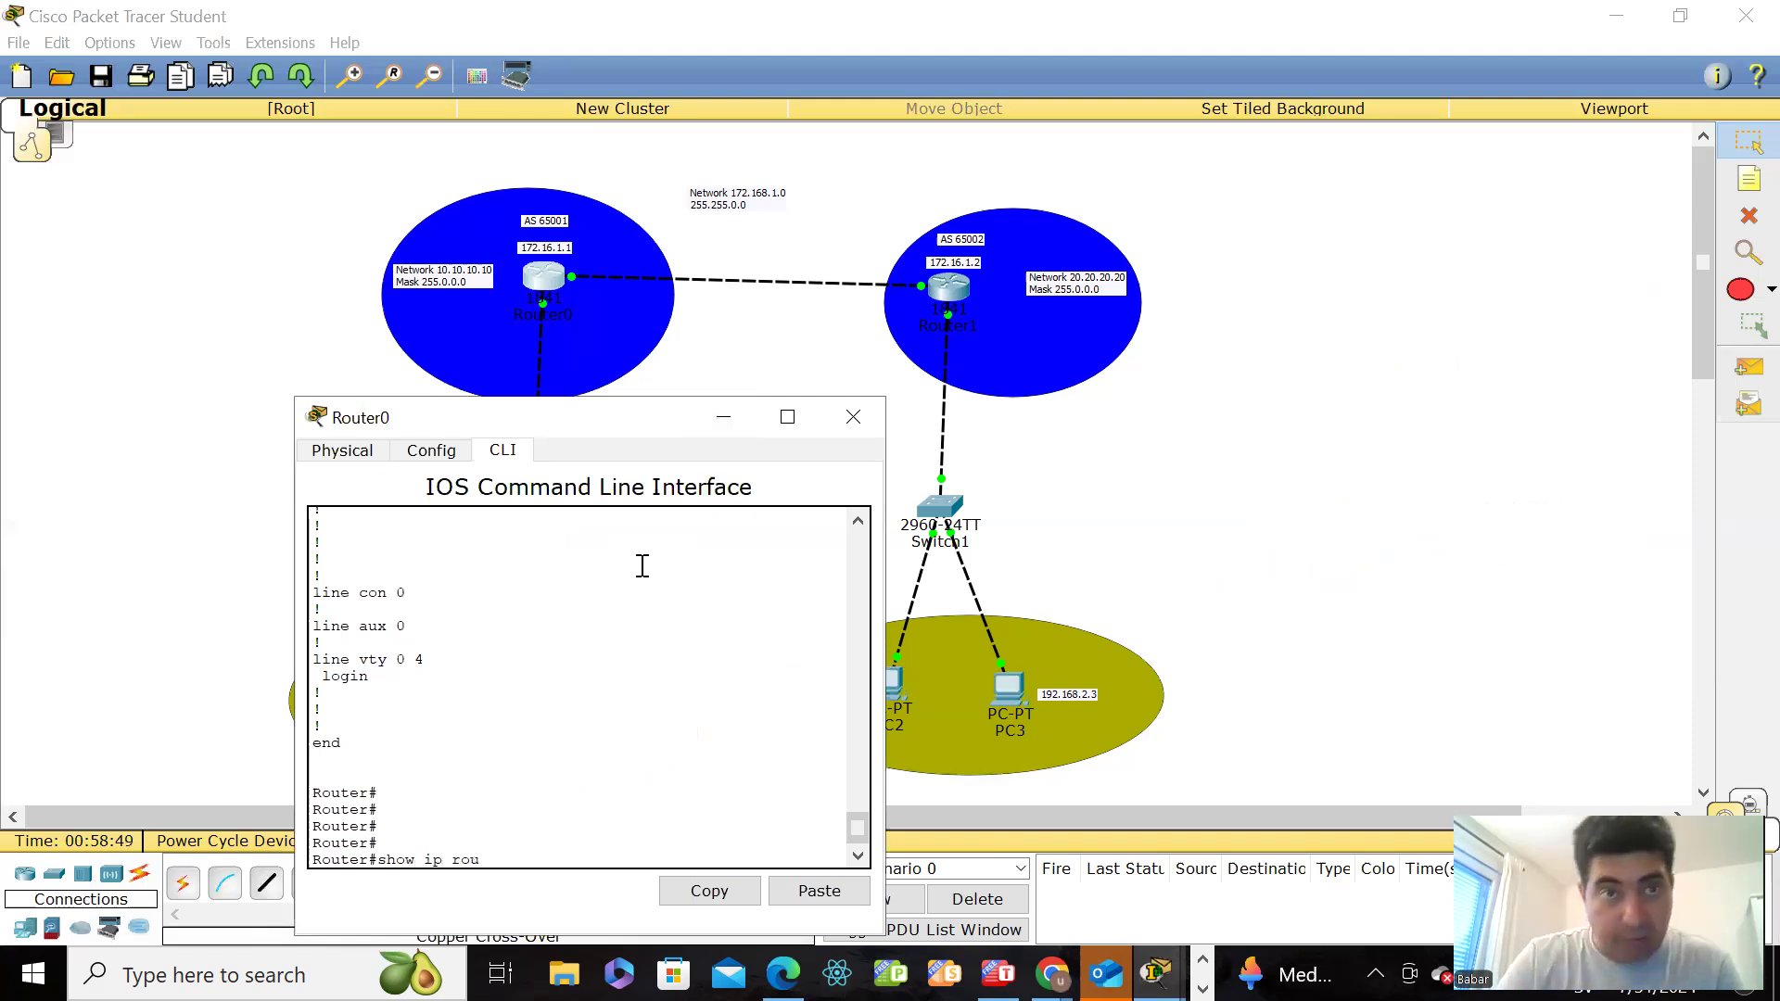
key(Tab)
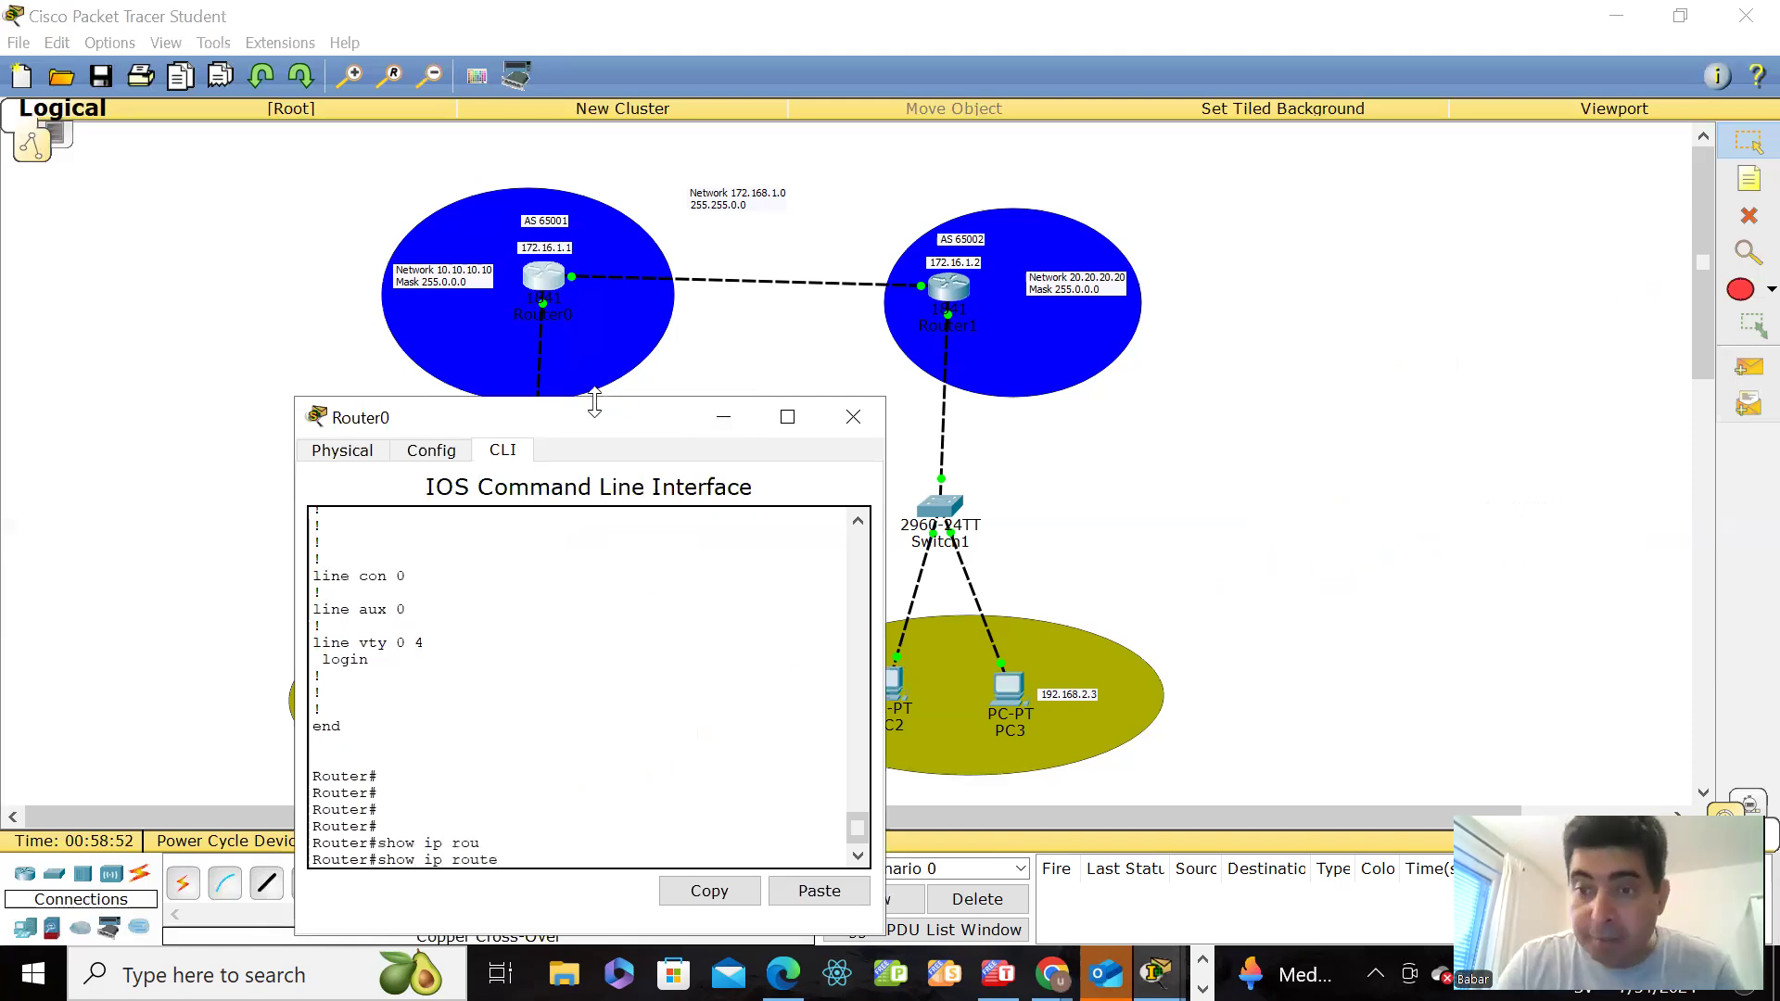
key(Return)
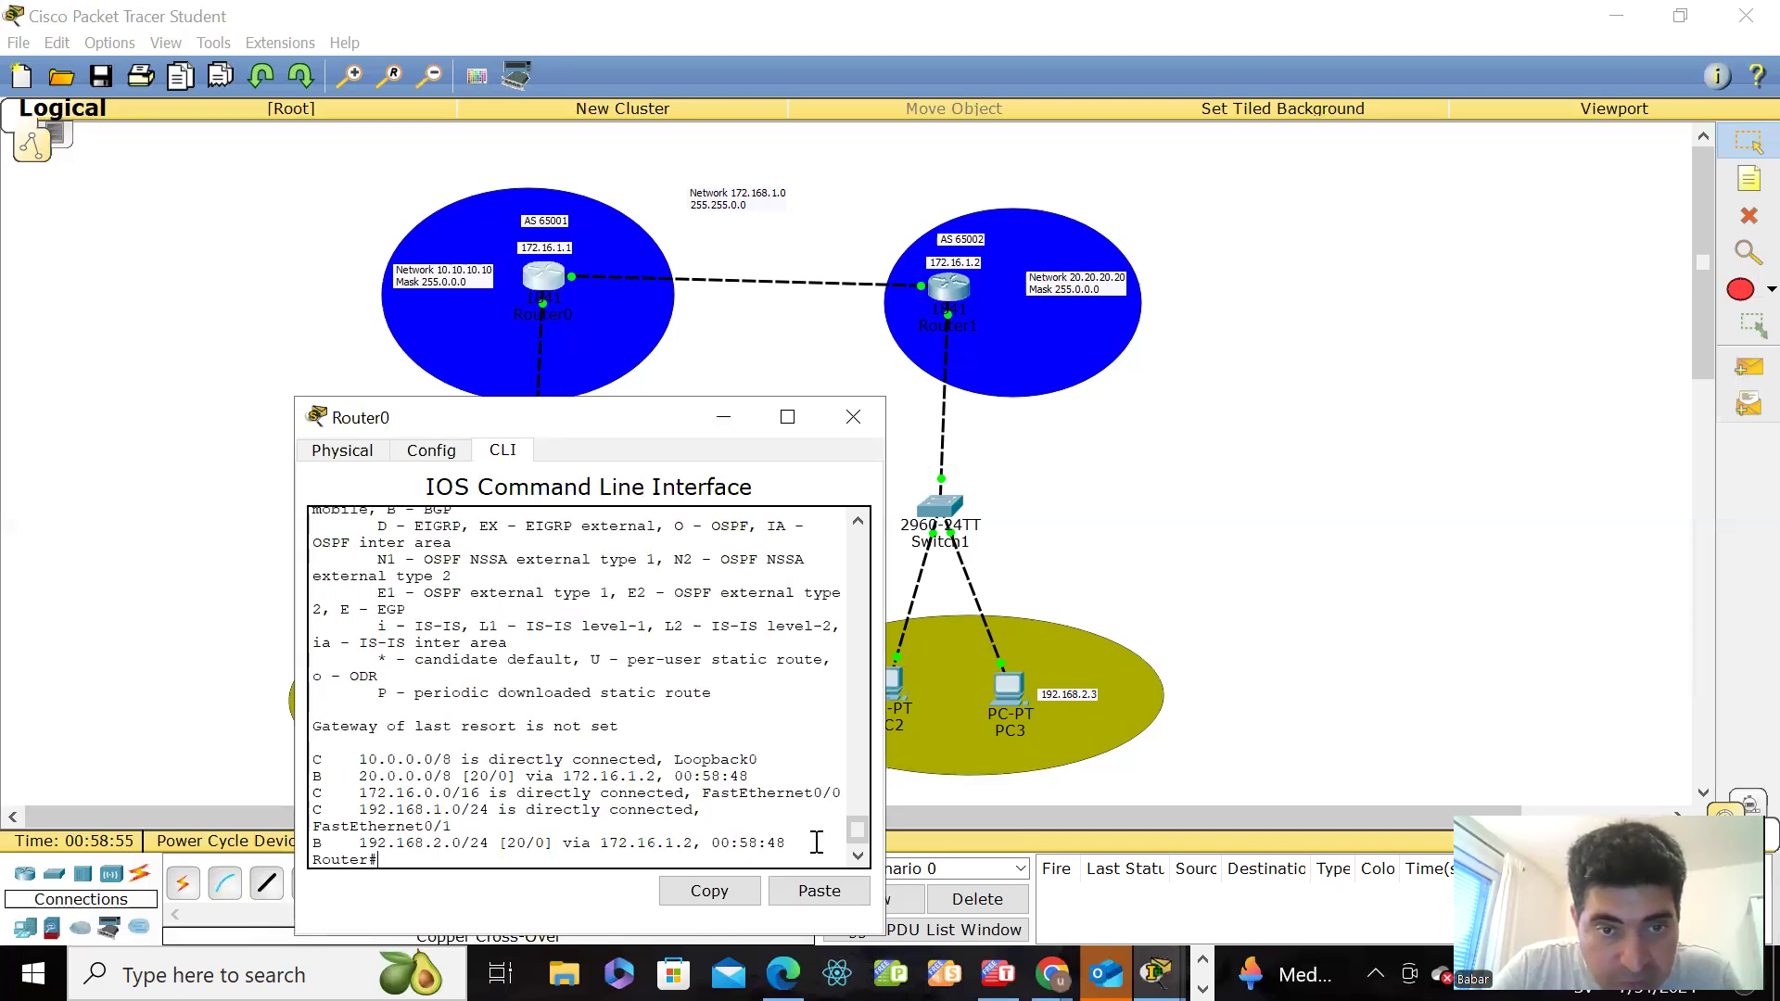
drag(303, 828, 305, 843)
drag(316, 771, 395, 759)
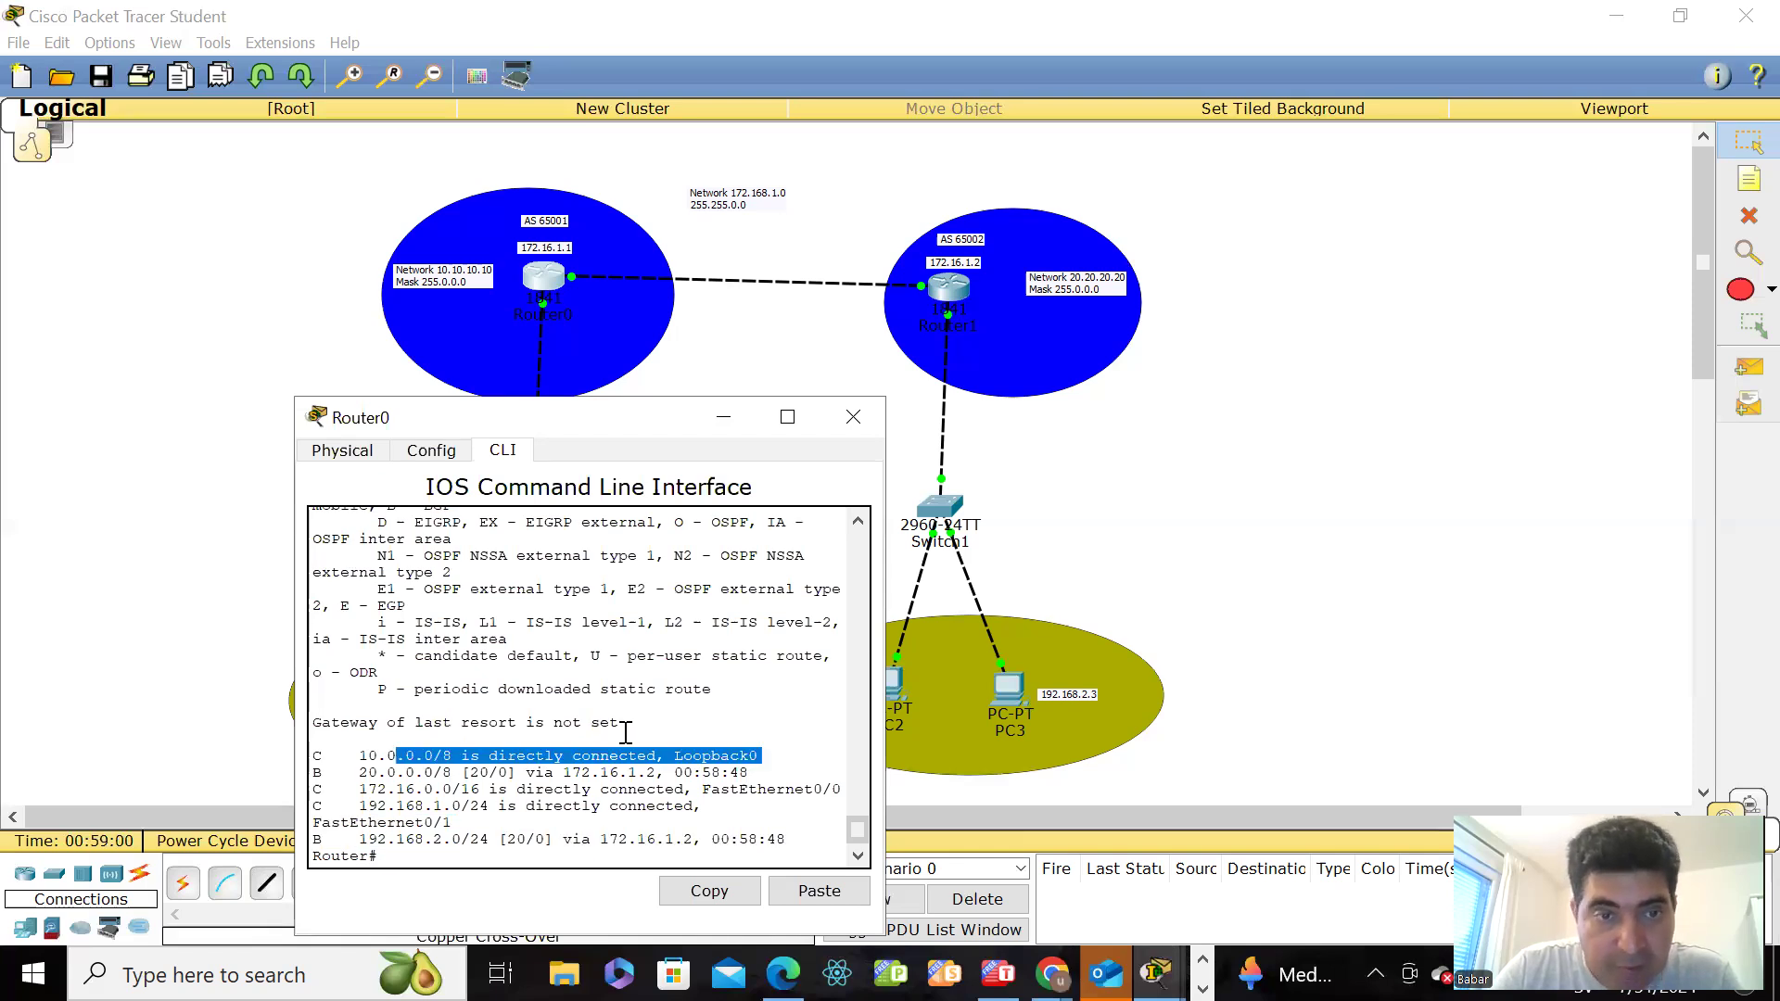
Step: Display Router0's BGP summary with show ip bgp summary and examine the entry for neighbor 172.16.1.2
click(558, 845)
text(sho)
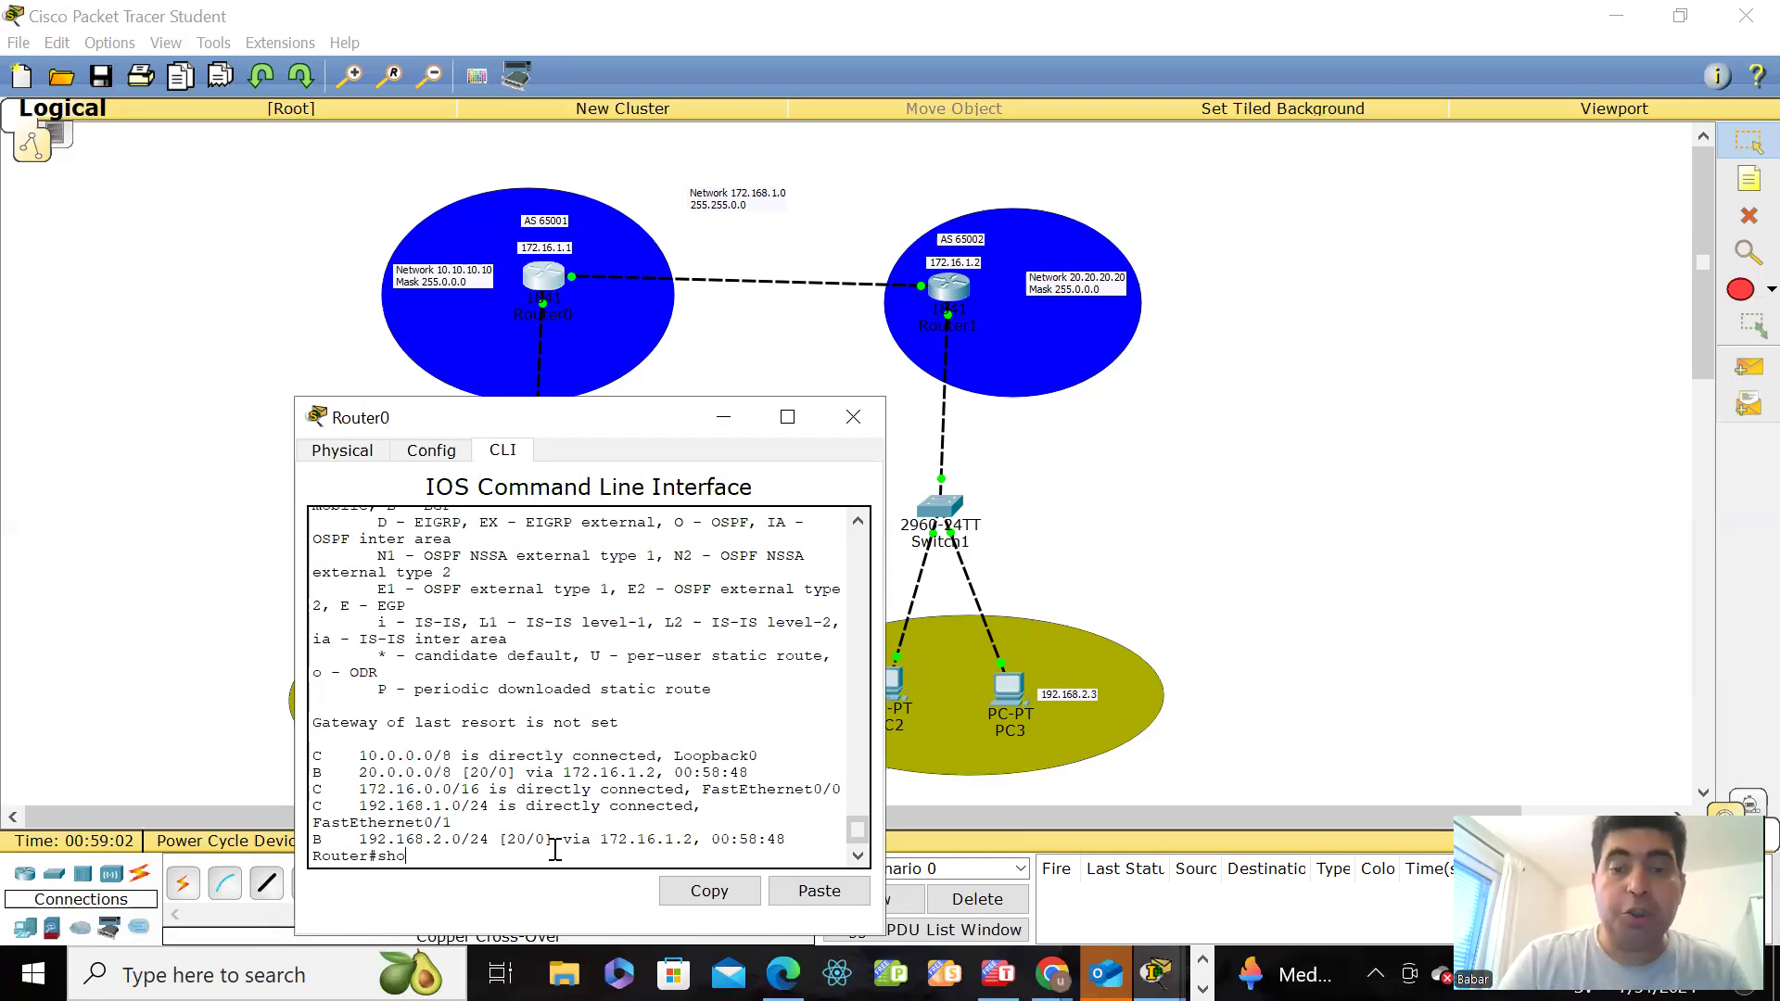
text(w )
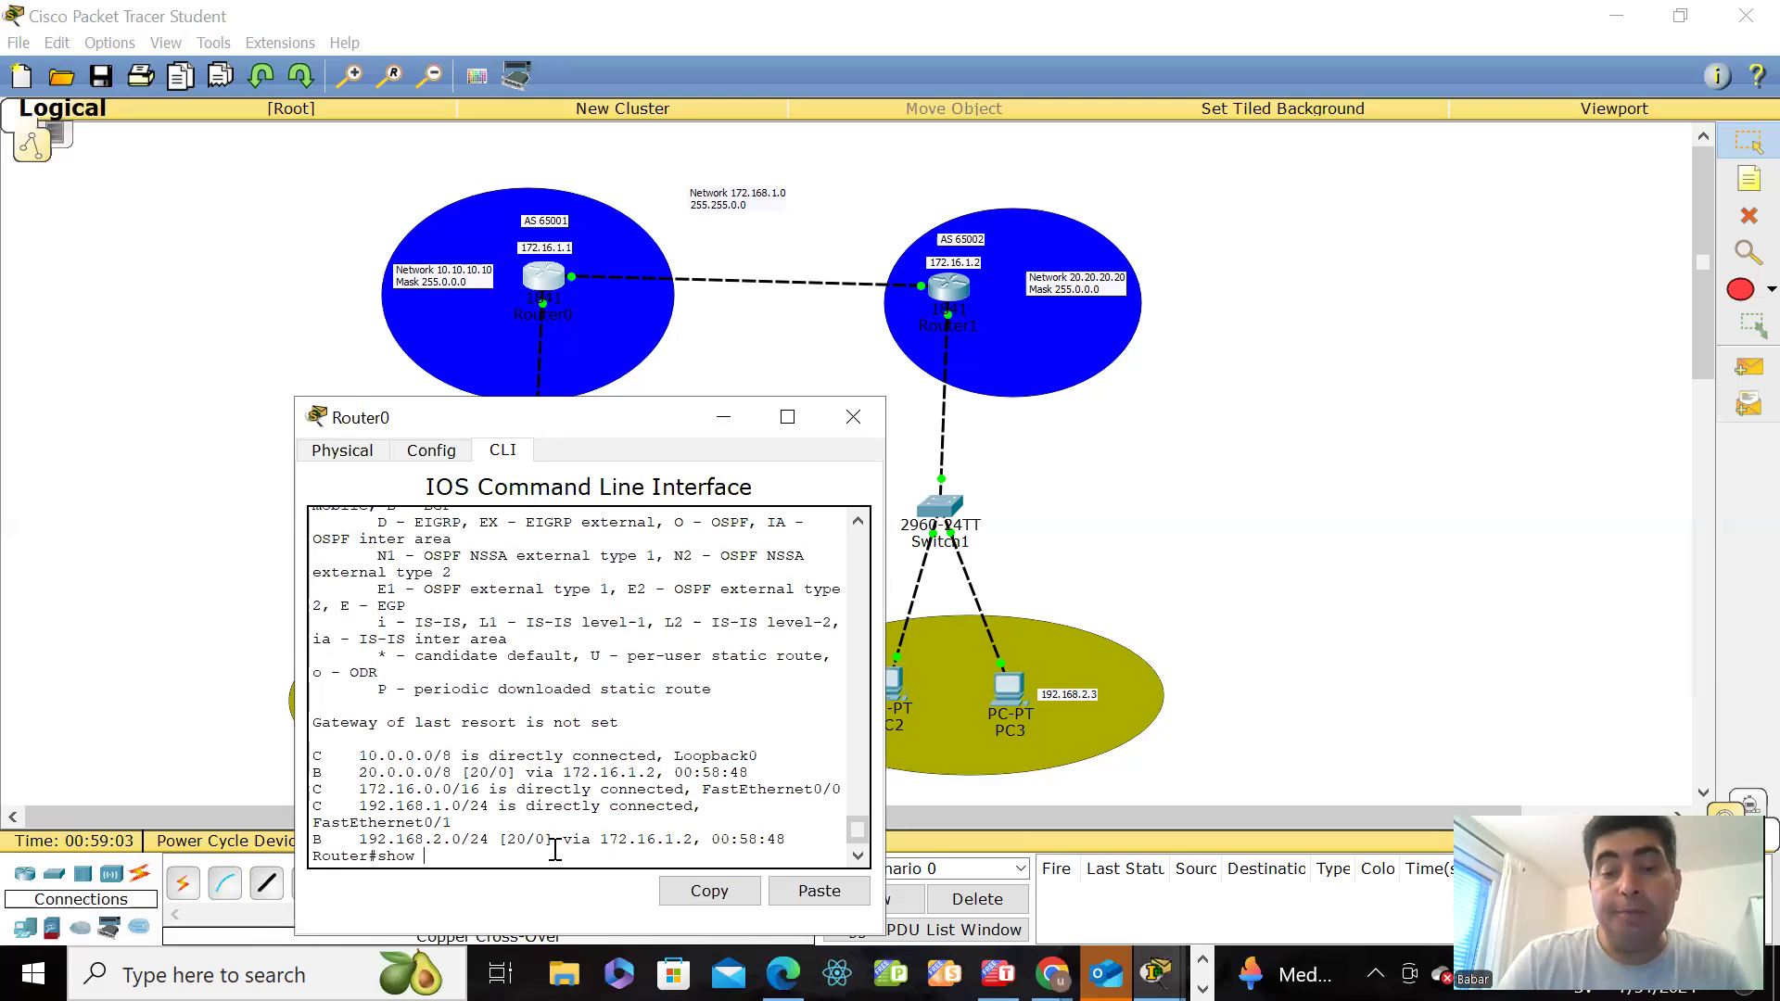
text(ip bgp)
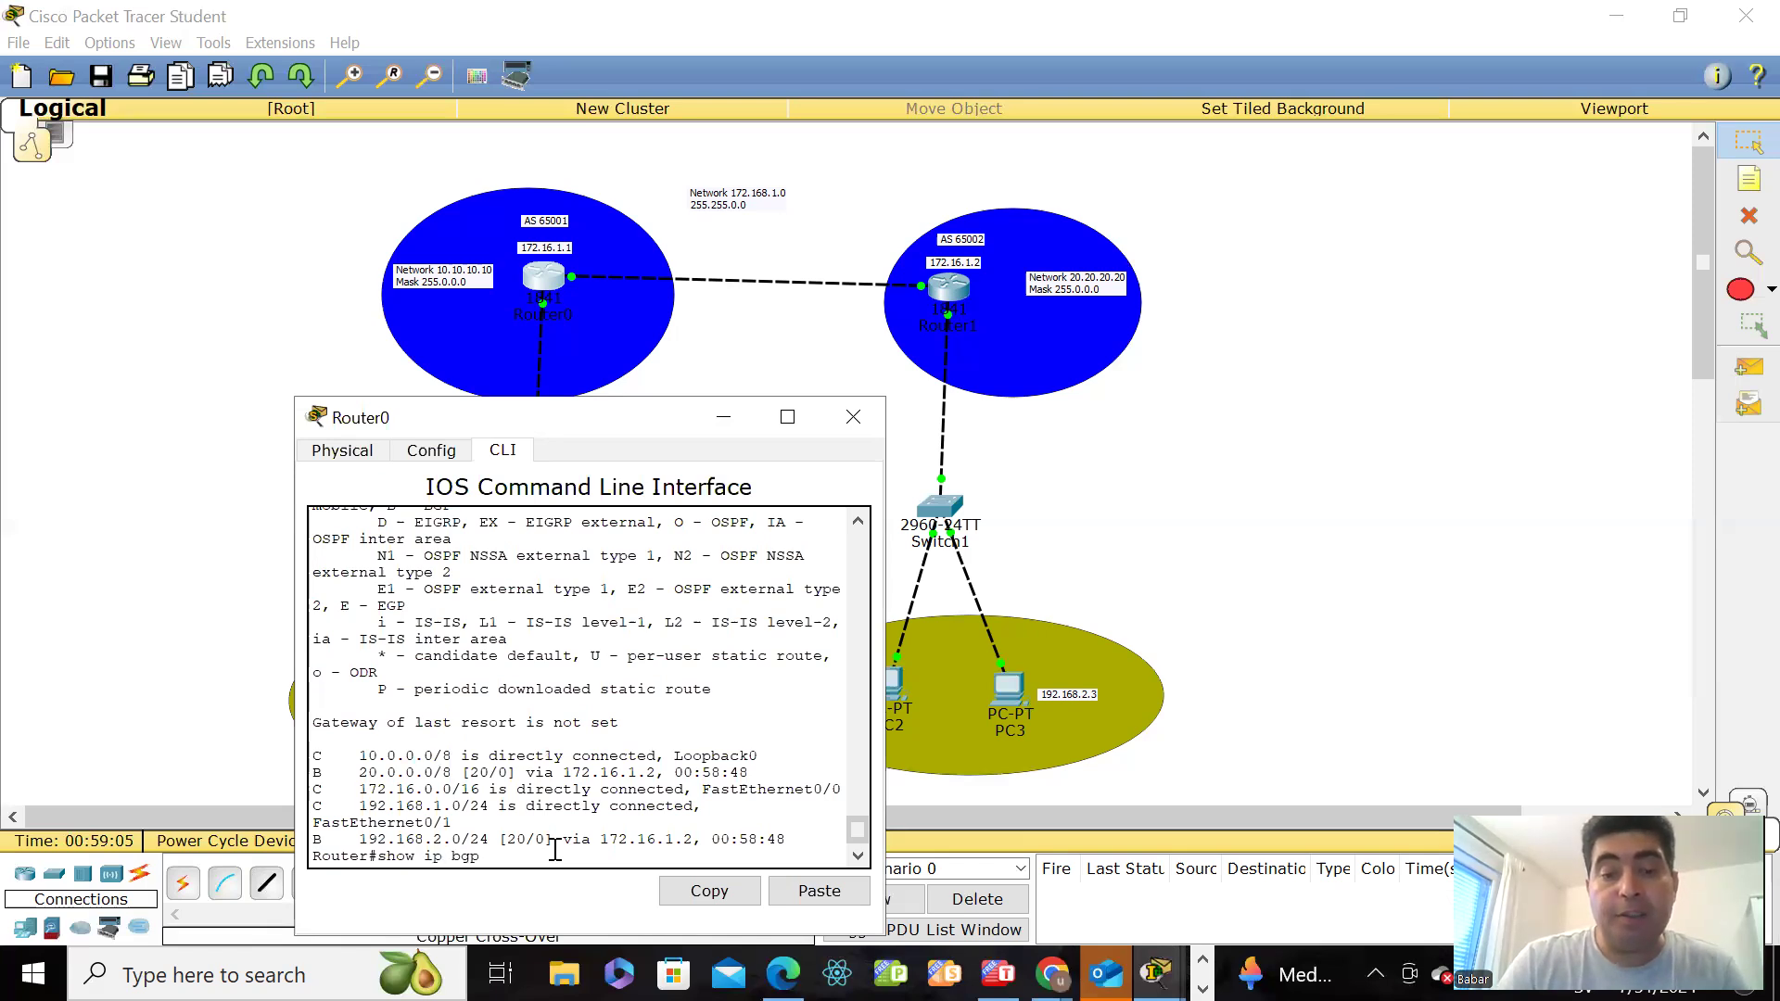
text( sum)
key(Tab)
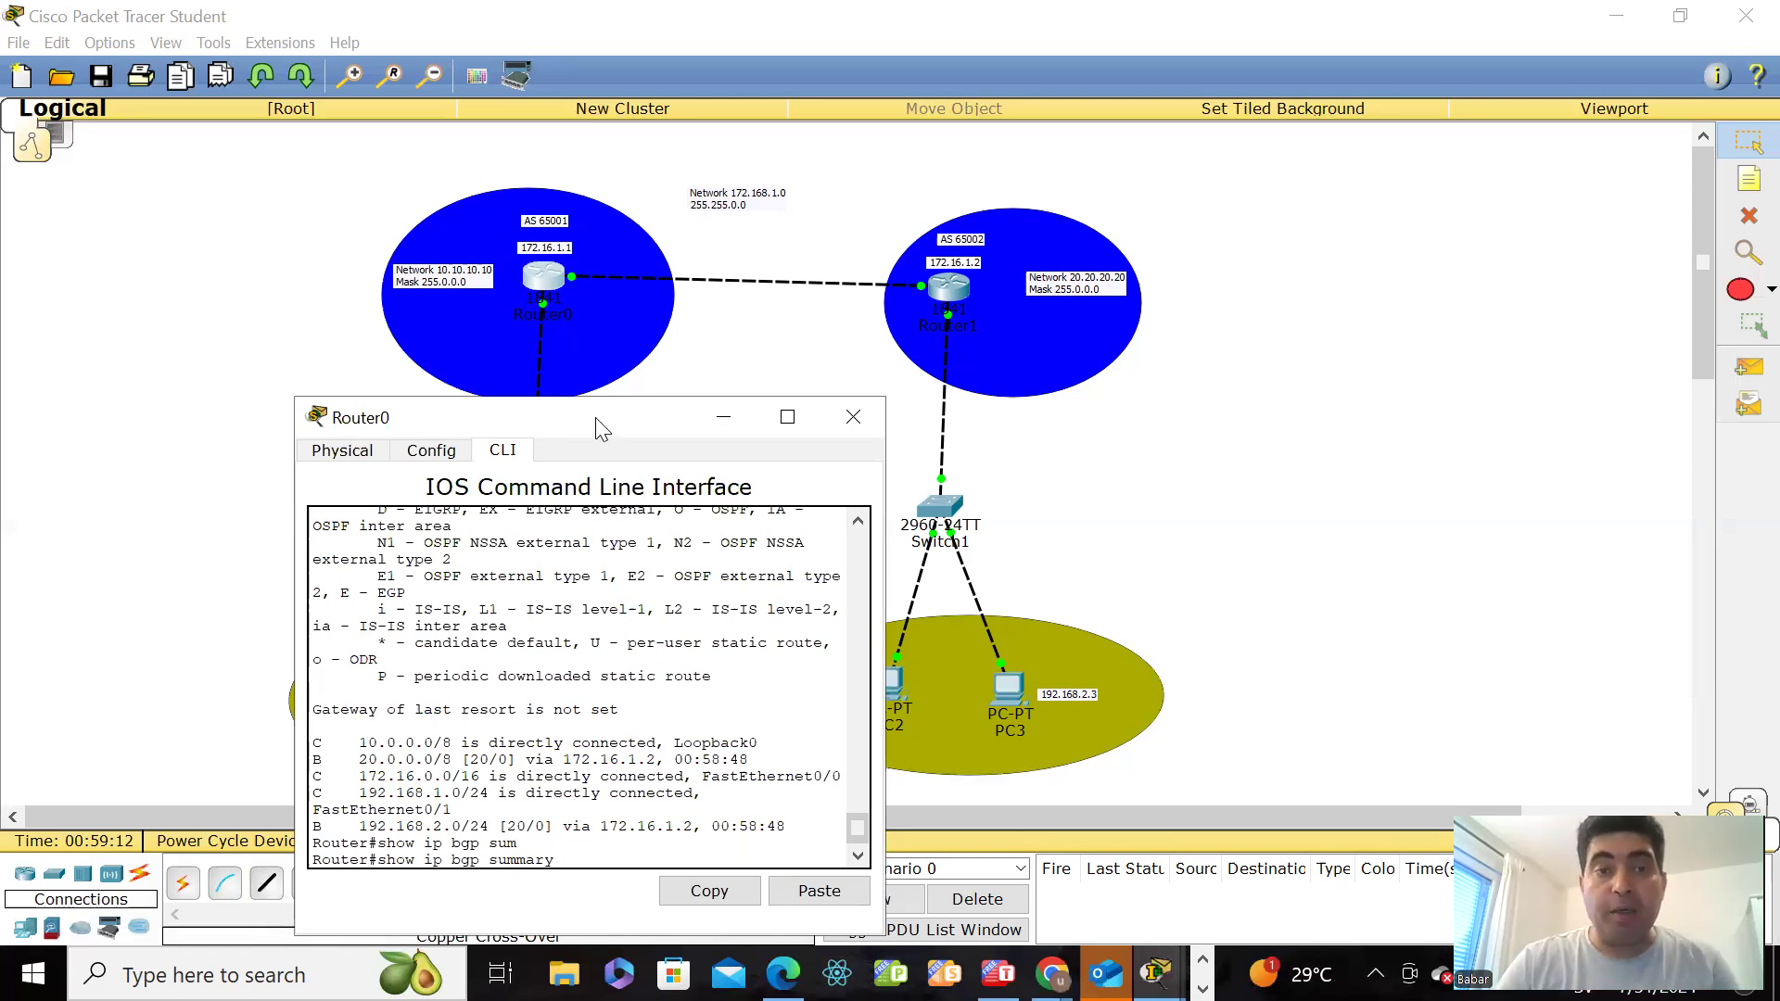
drag(595, 417, 495, 332)
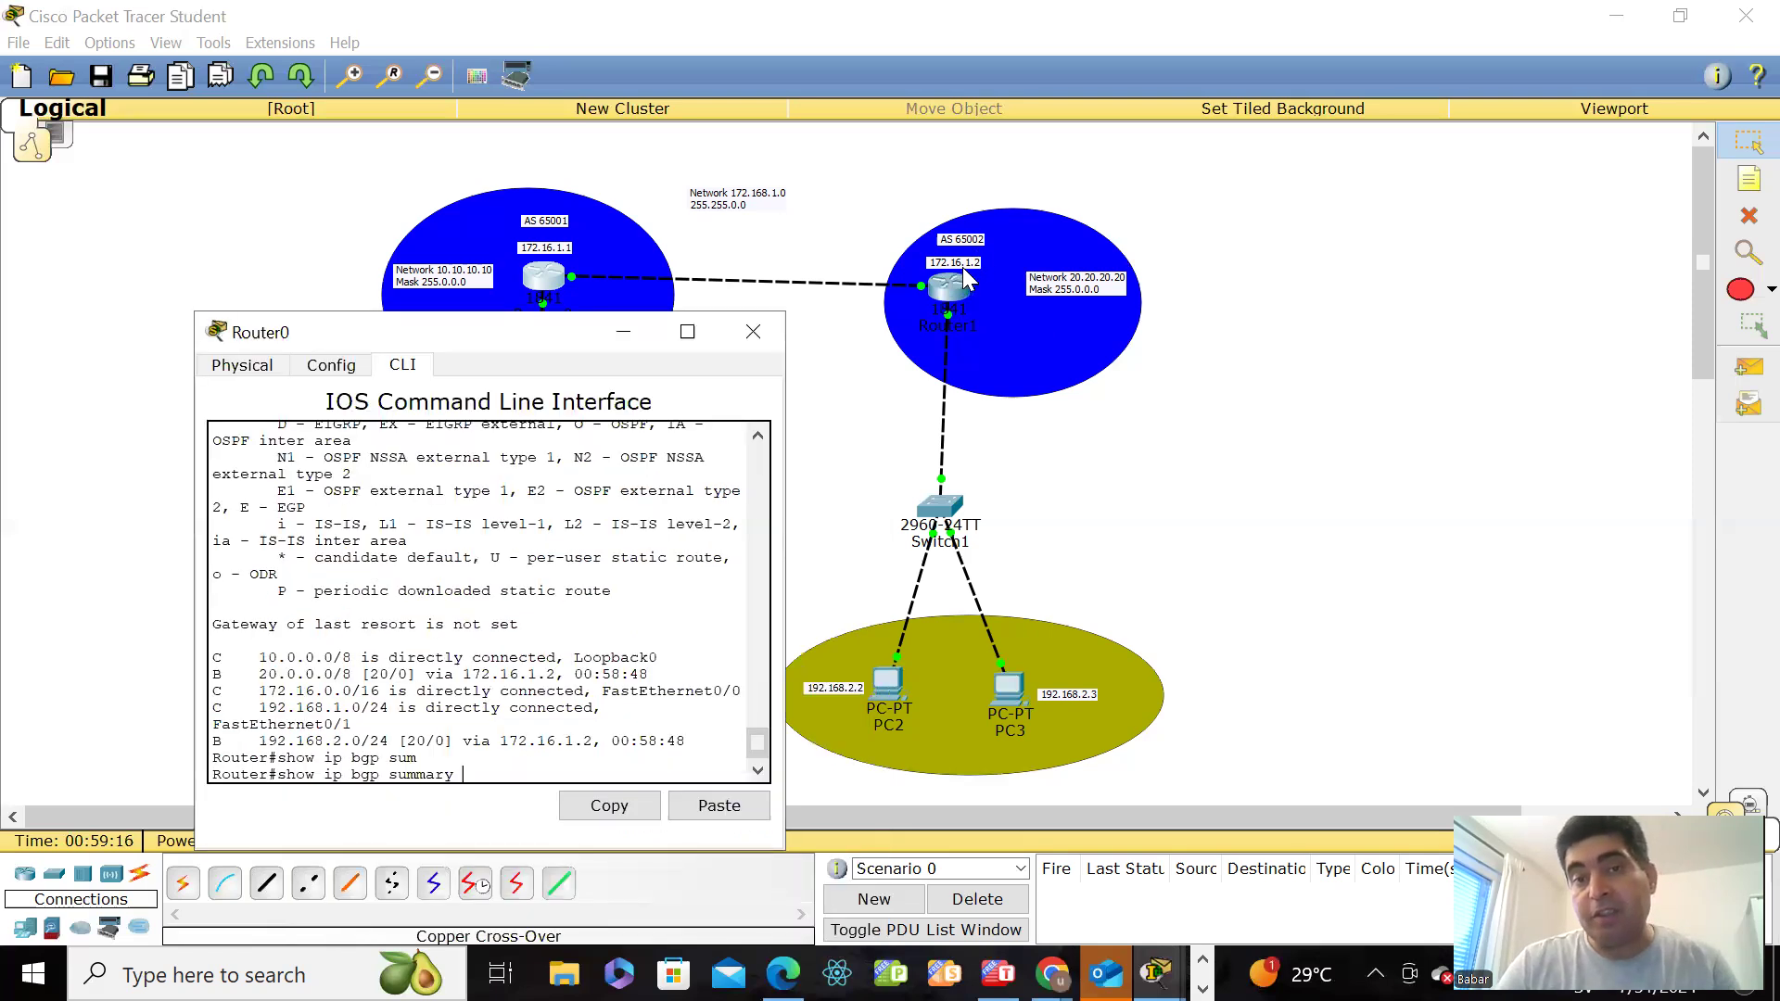
click(631, 714)
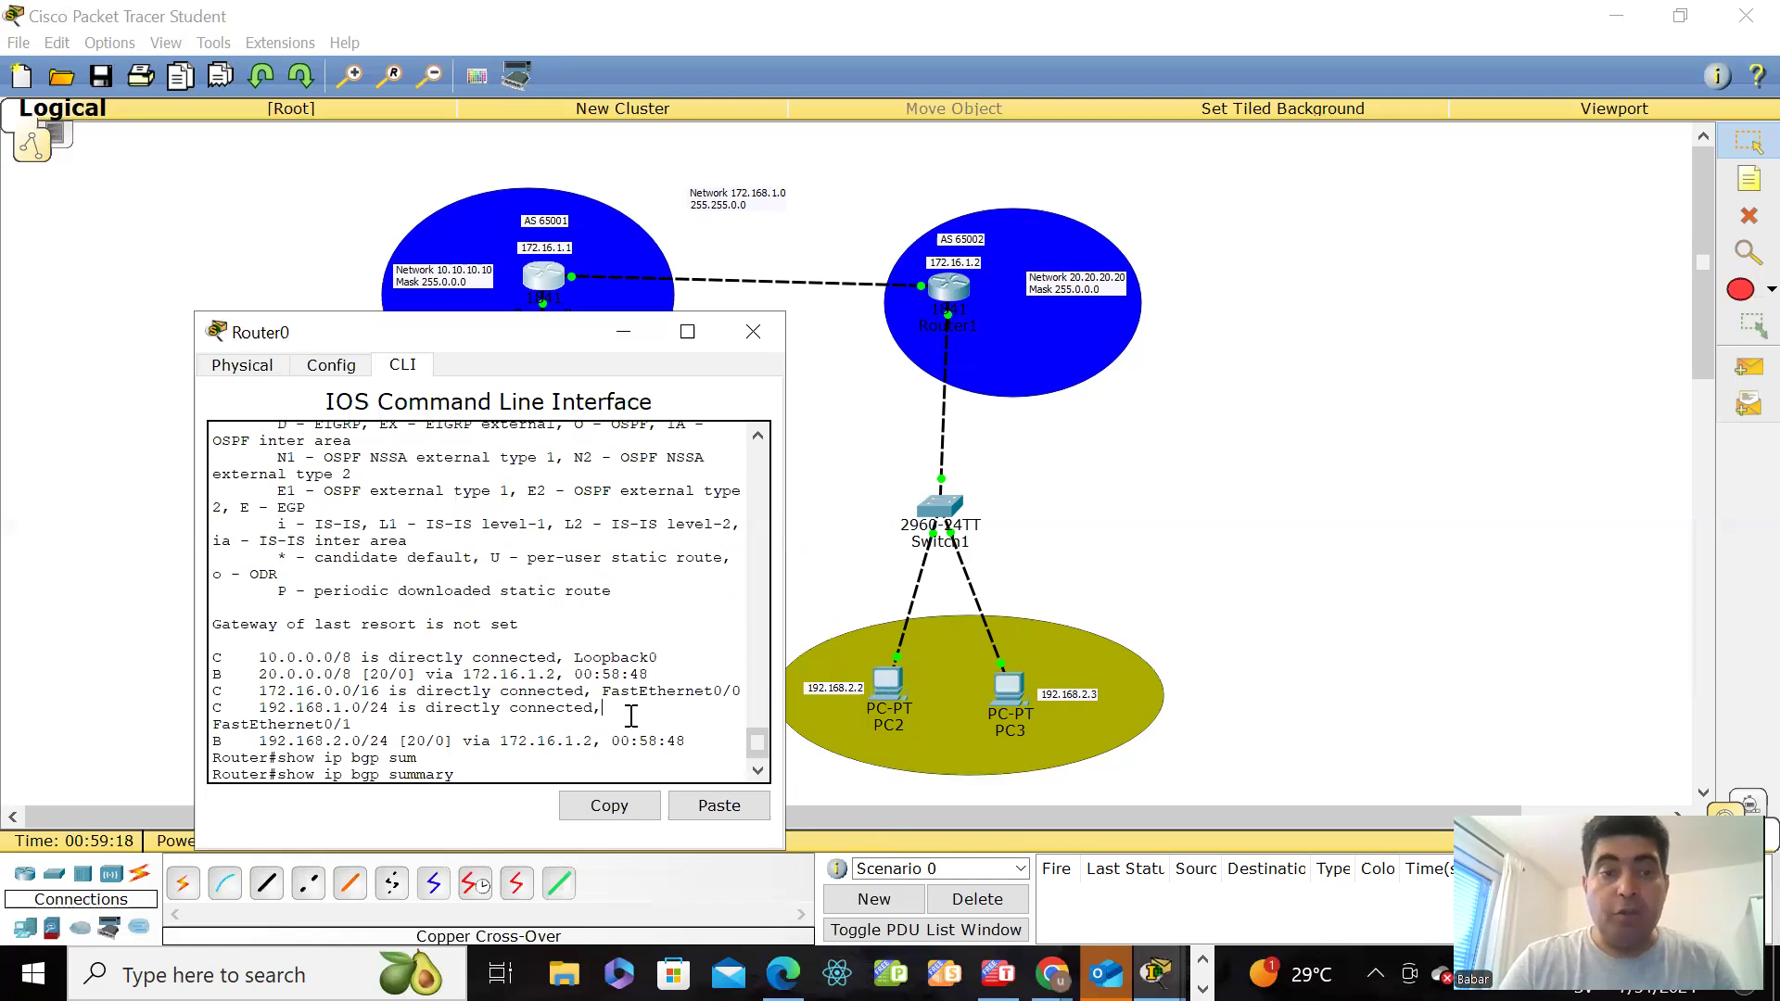
key(Return)
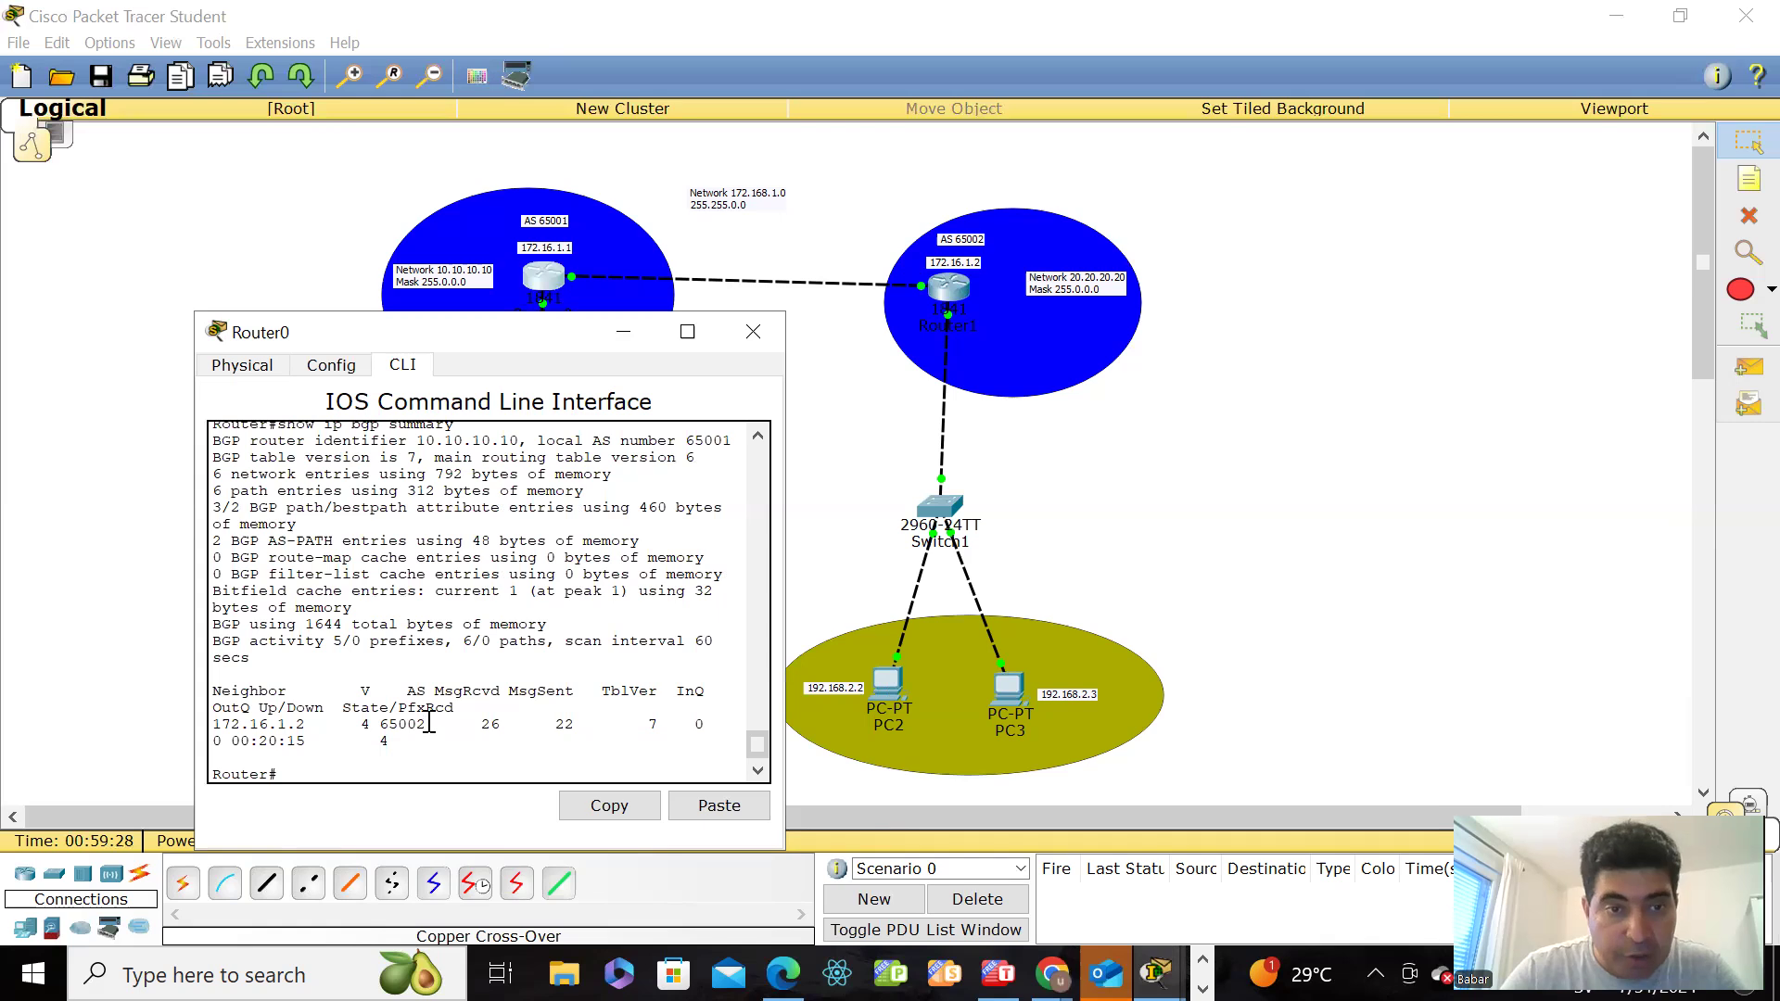
drag(434, 722, 222, 726)
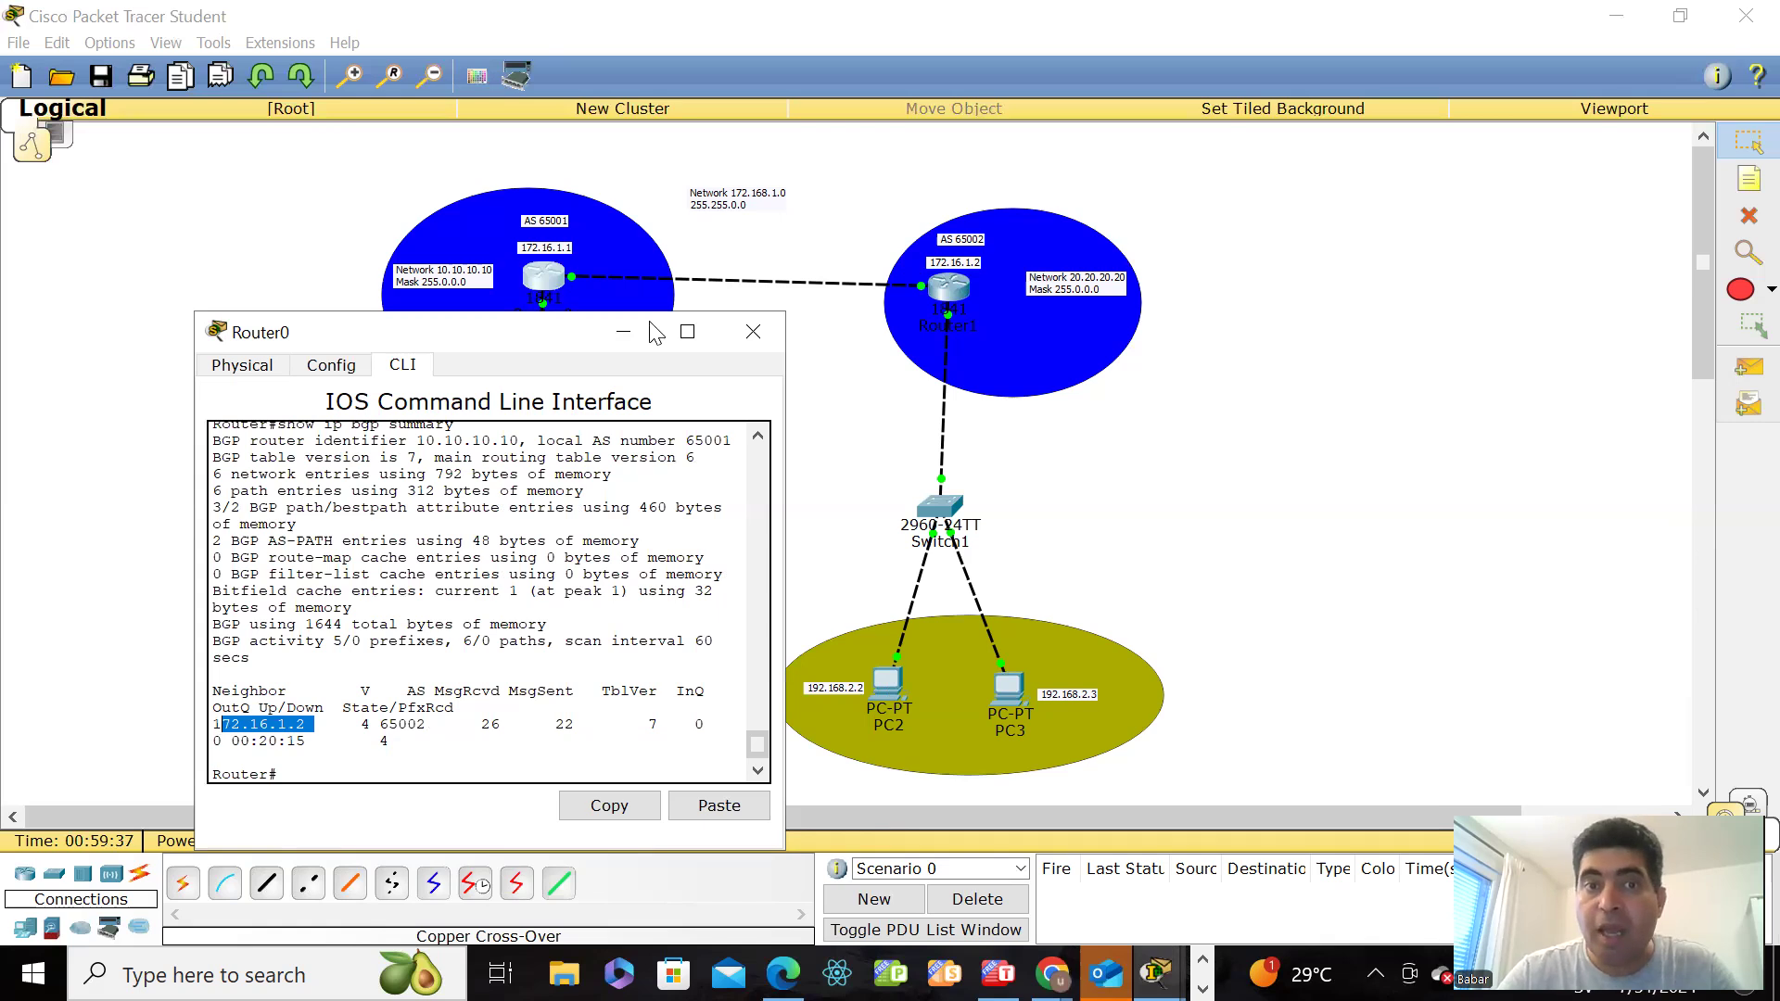
click(970, 291)
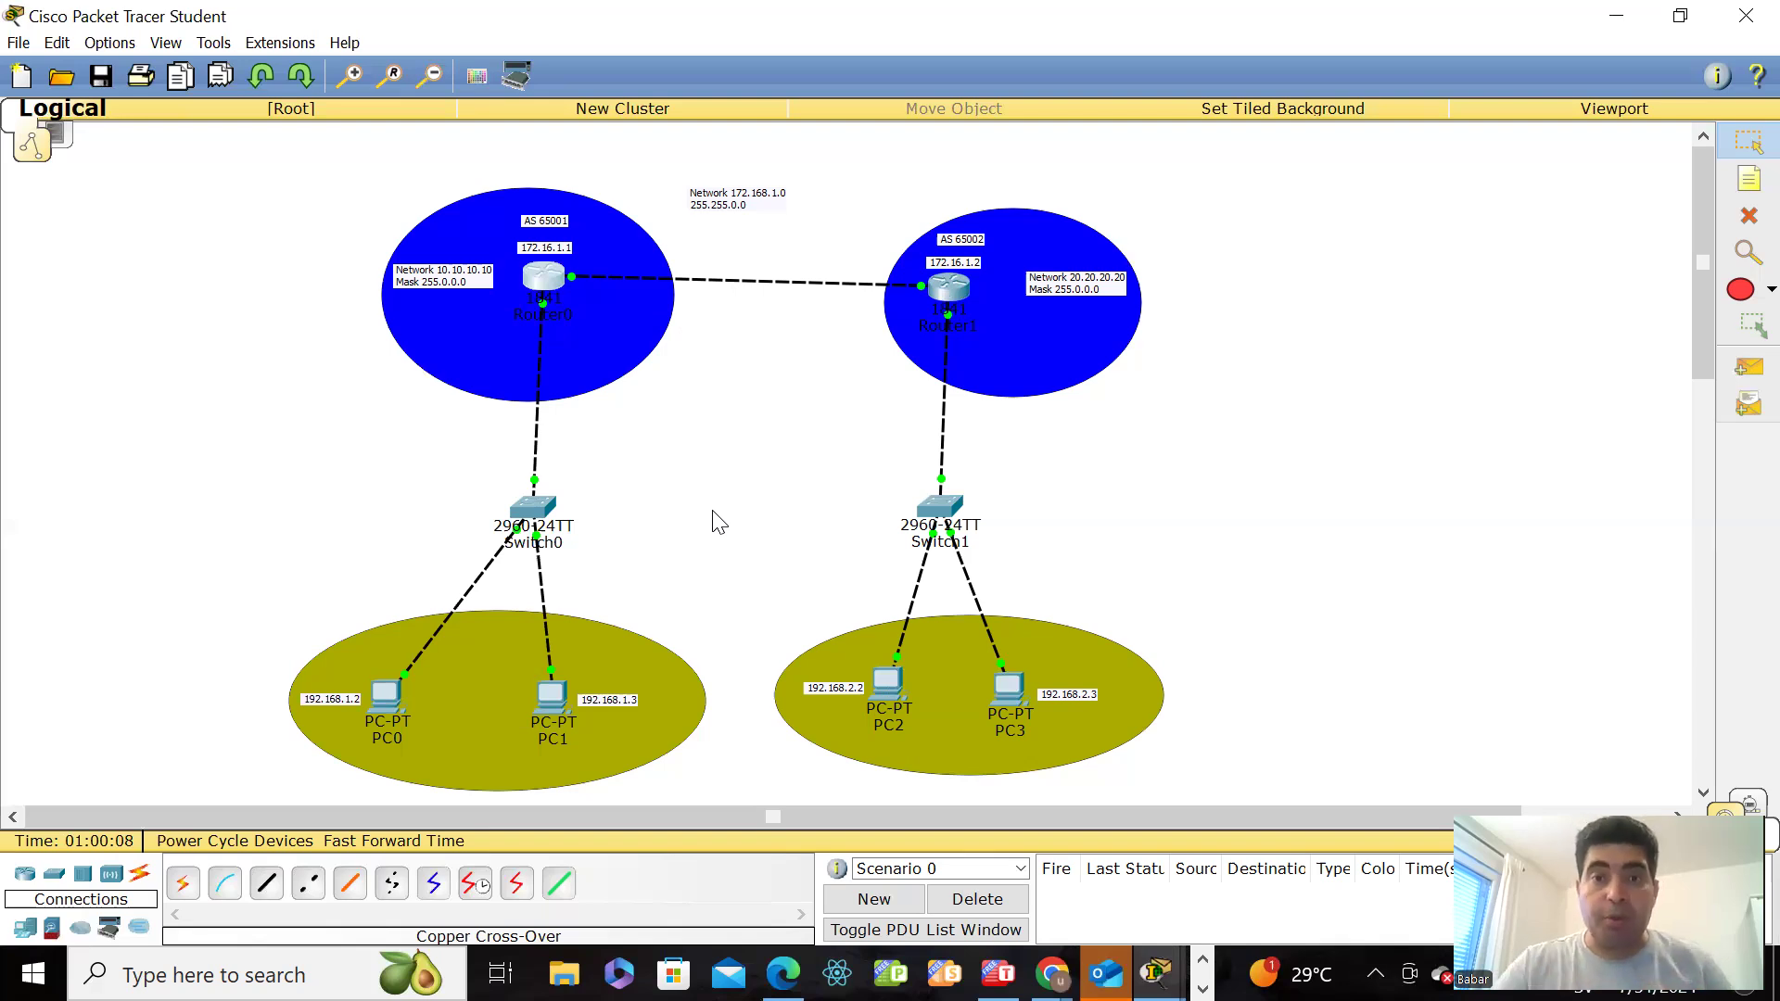
Step: Reopen Router0's command line and ping PC1 at 192.168.1.3 from it
click(547, 284)
drag(505, 332, 1164, 113)
click(1115, 442)
click(1026, 545)
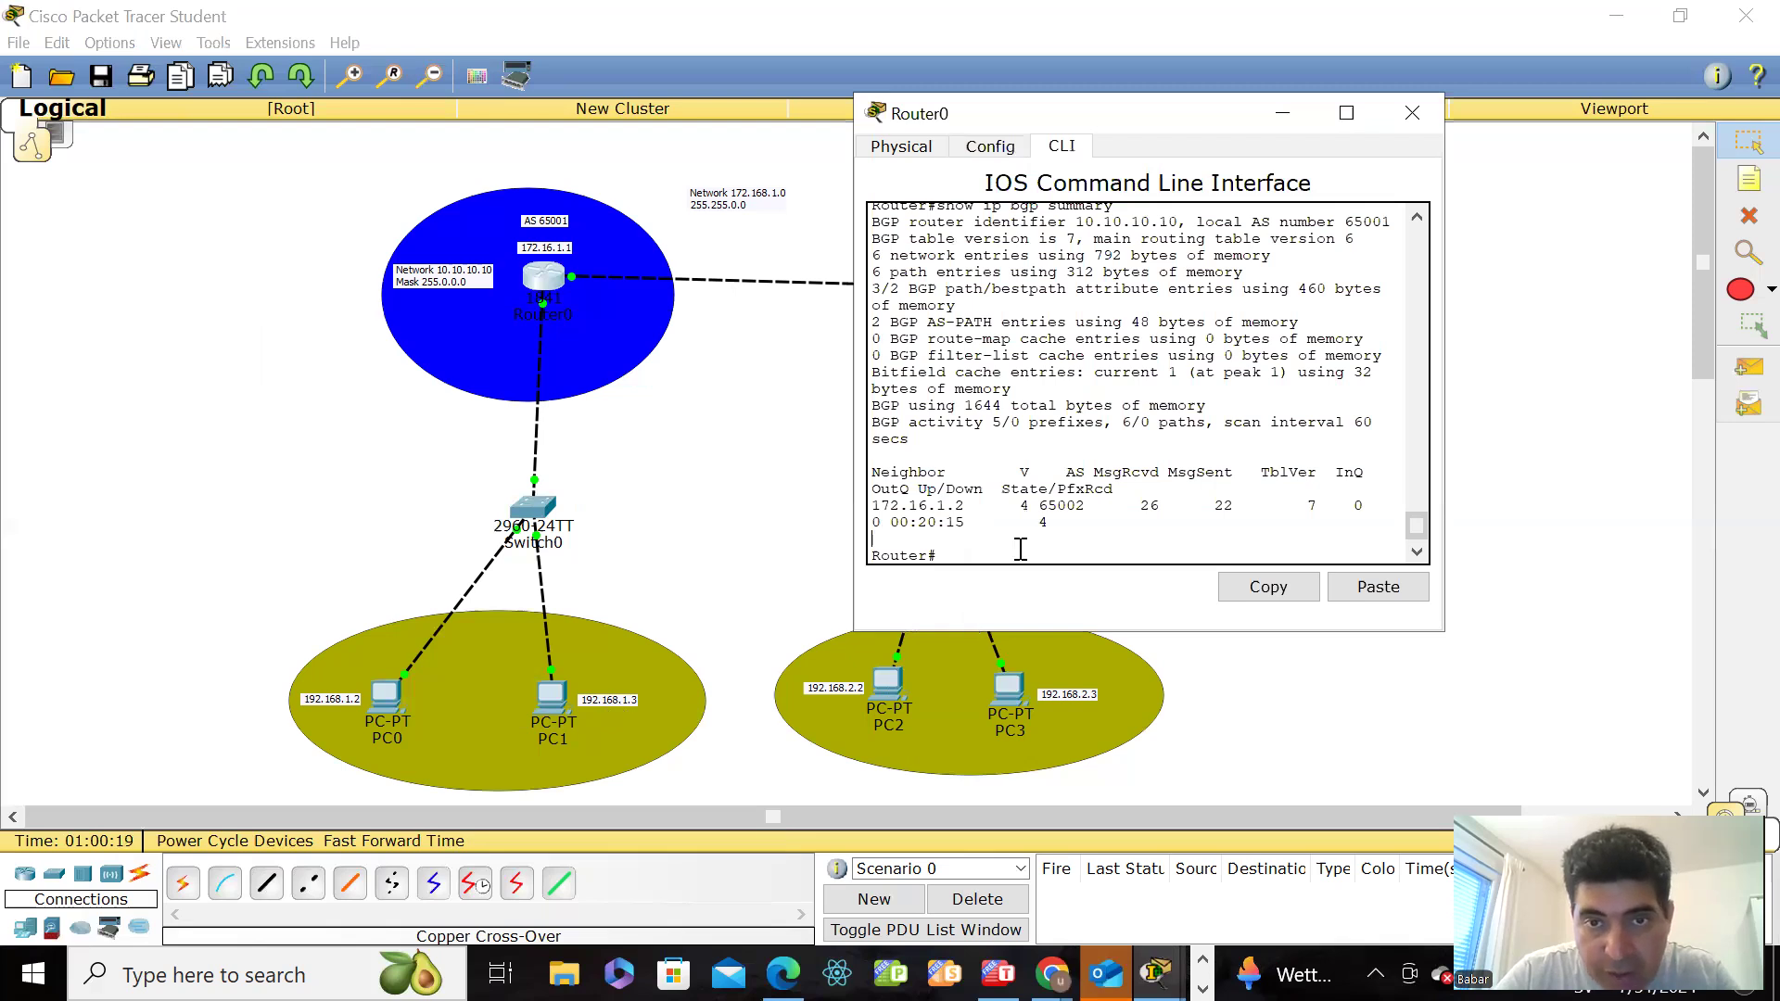
text(ping)
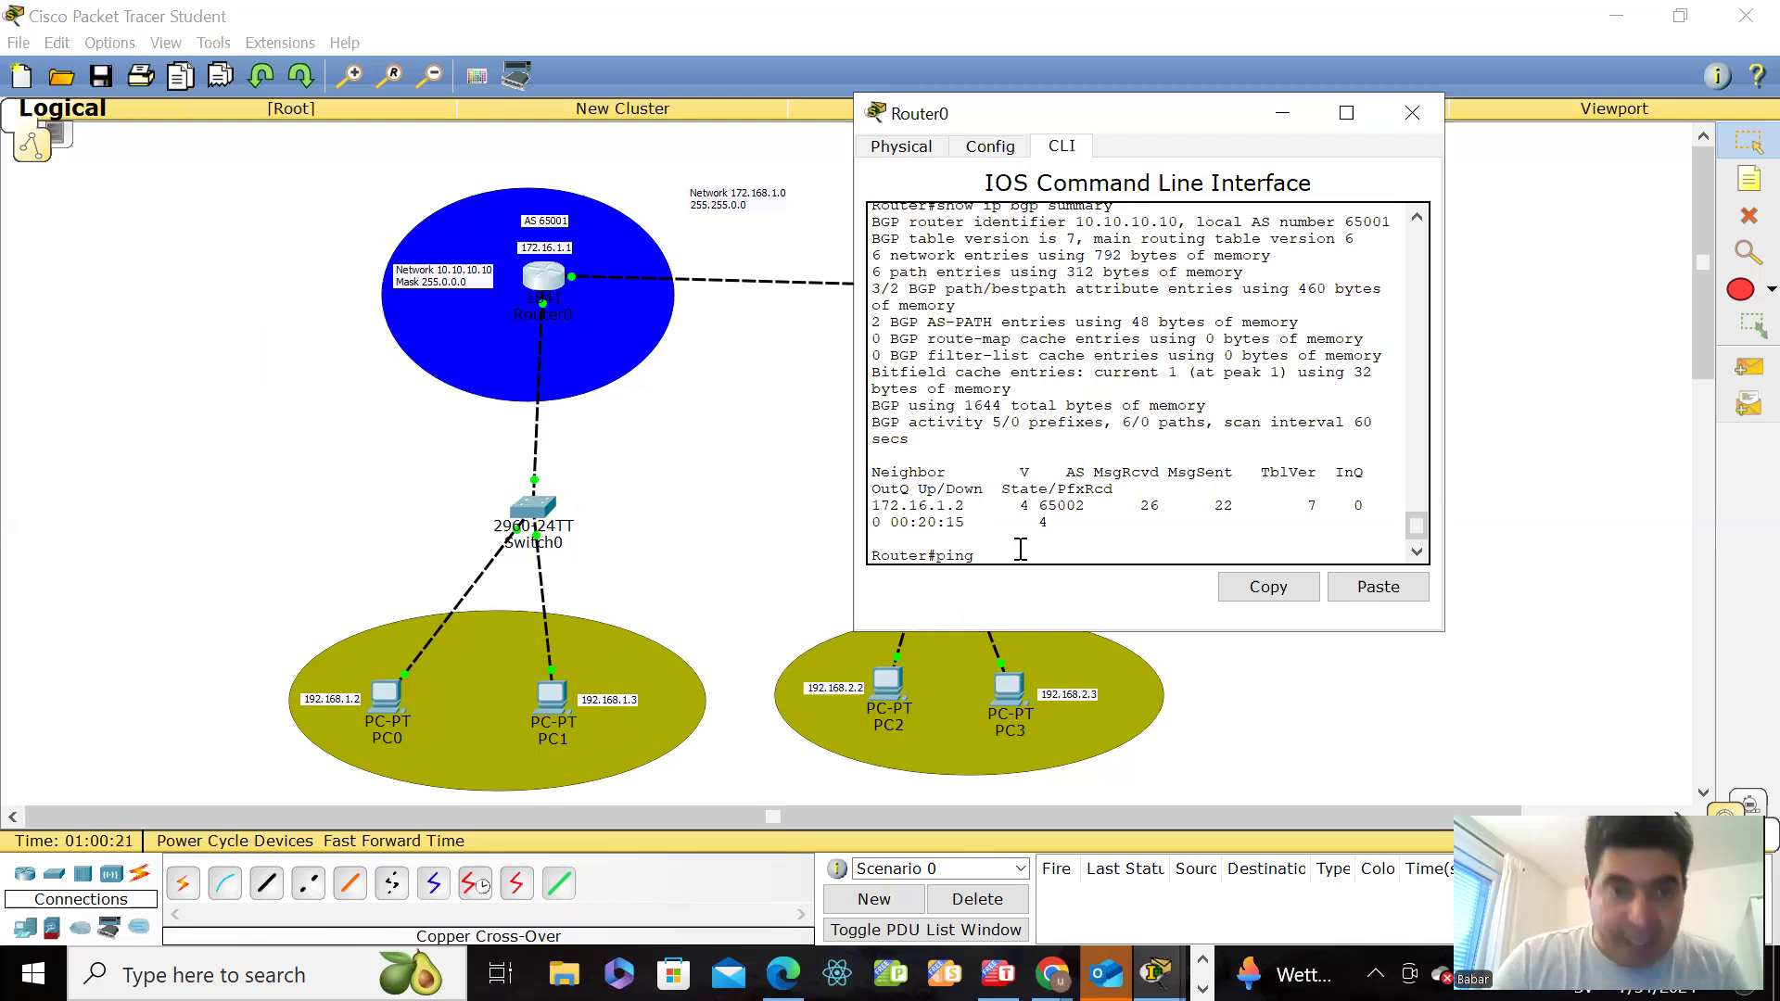
text( 192.1)
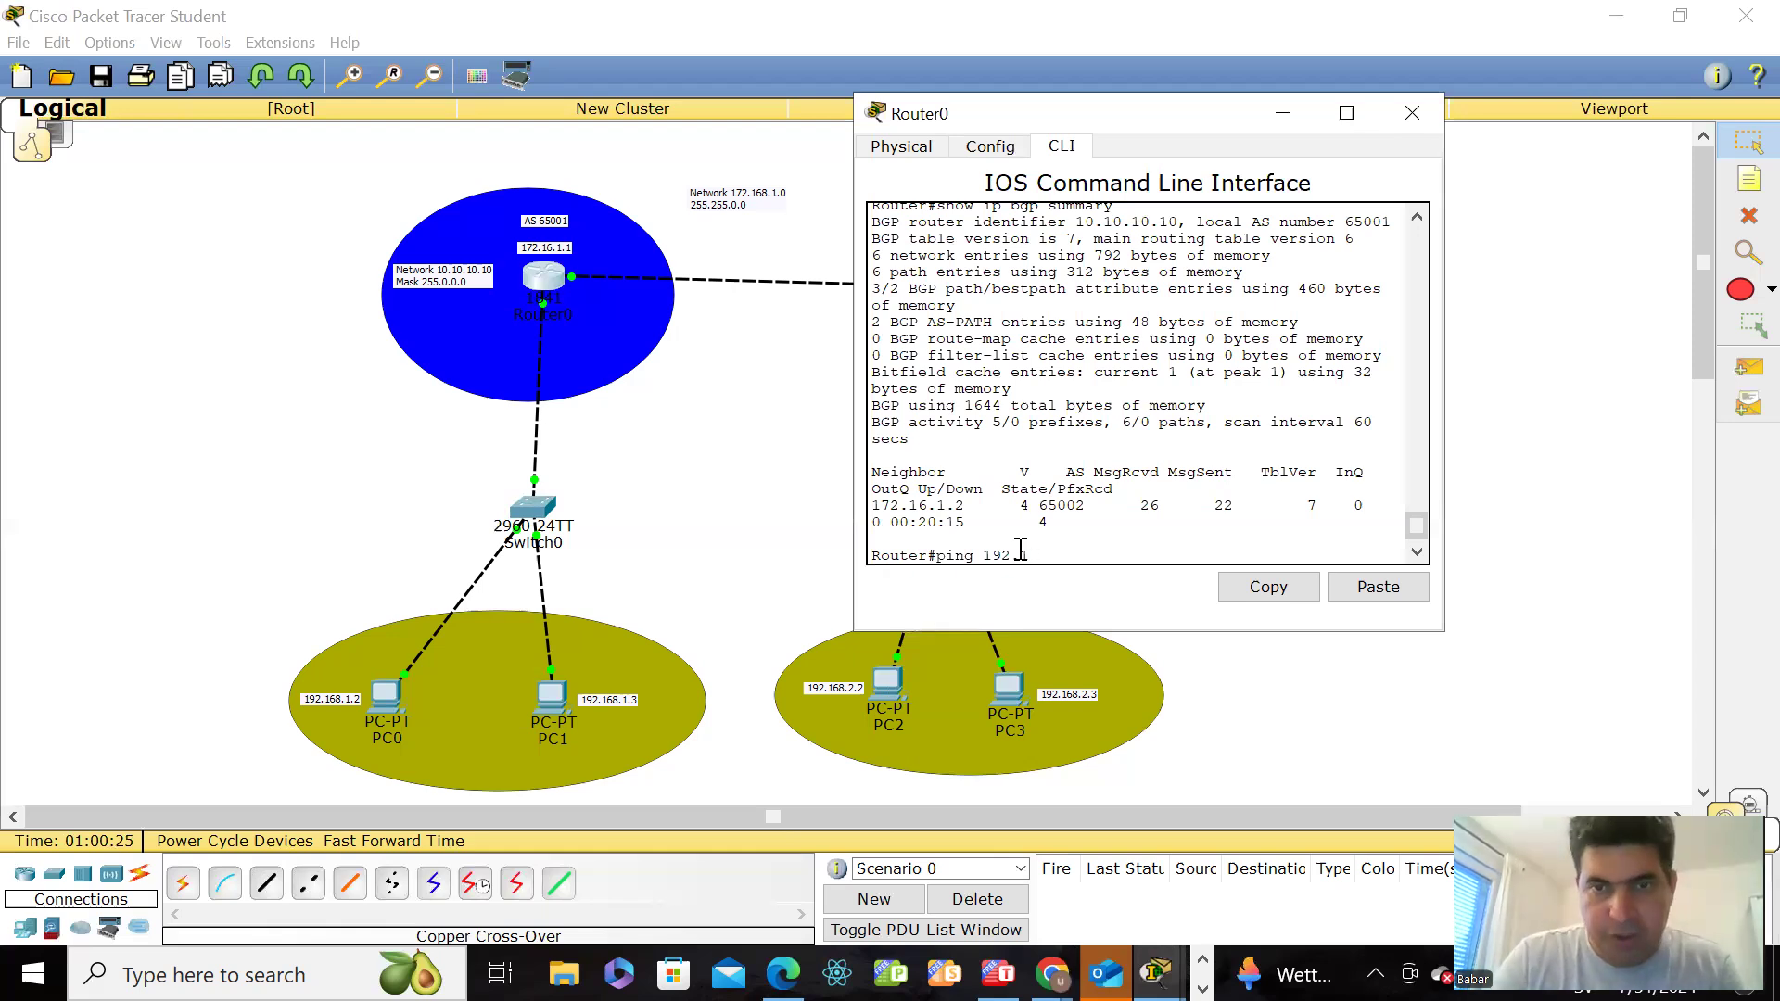
text(68.)
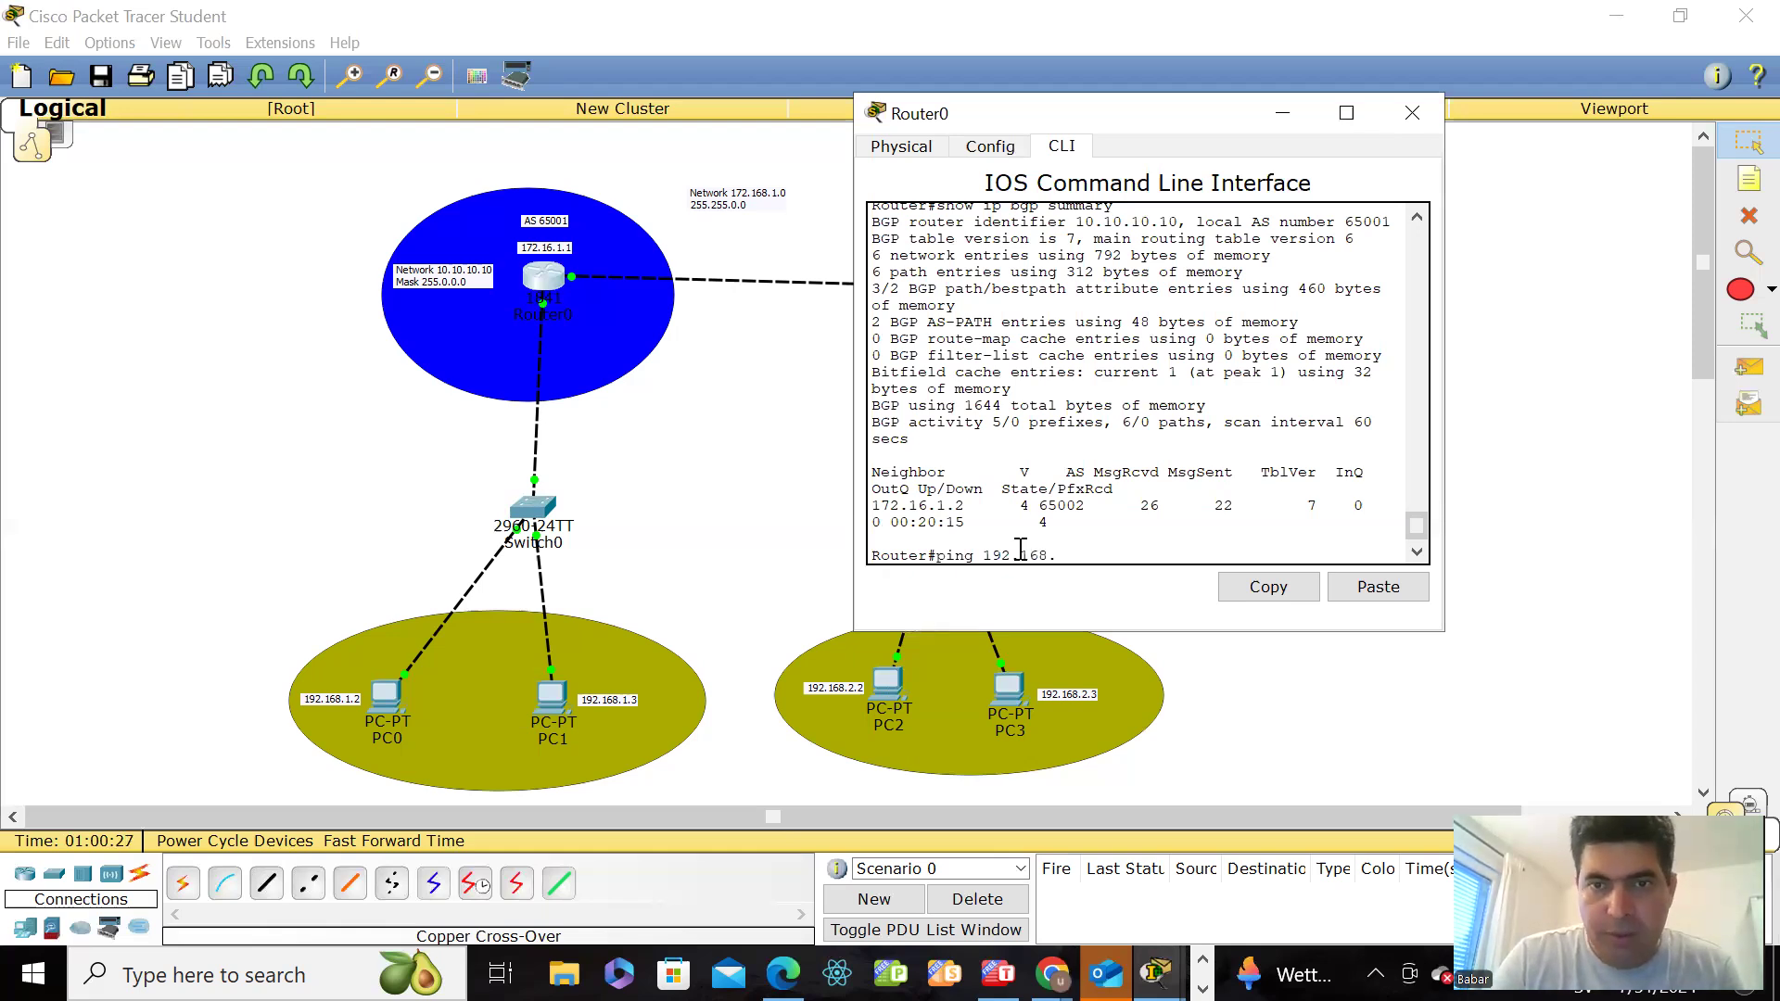
text(1.3)
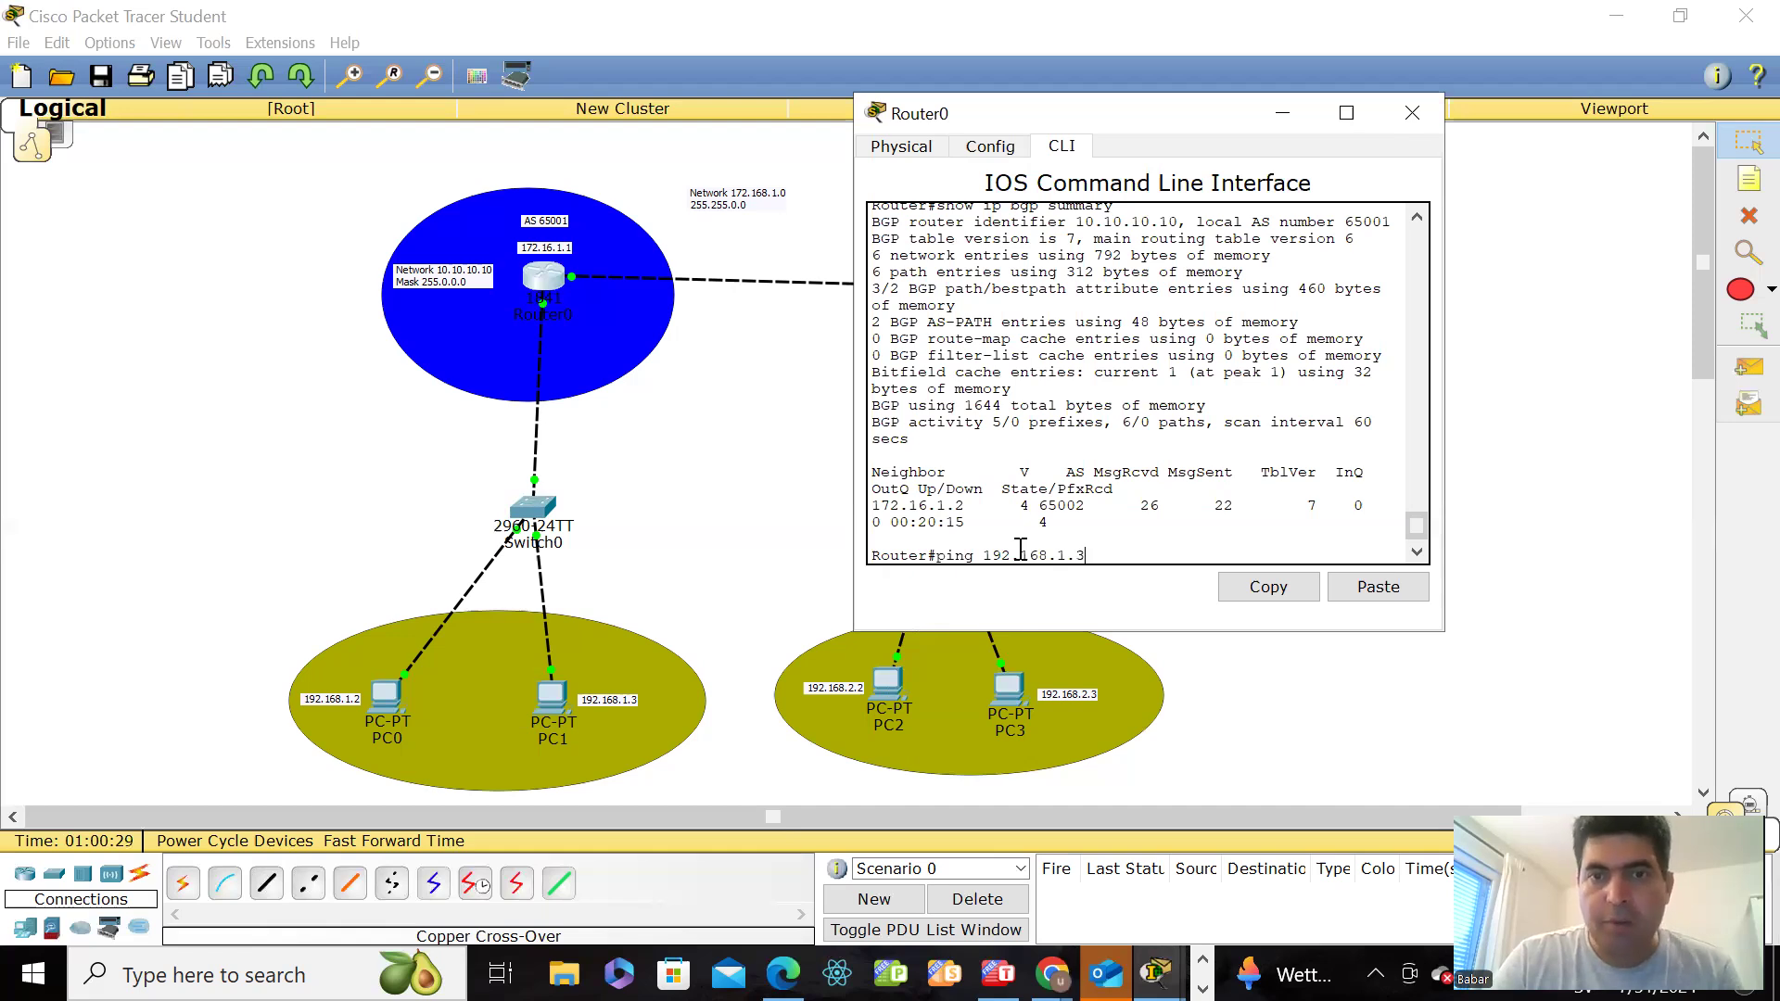
key(Return)
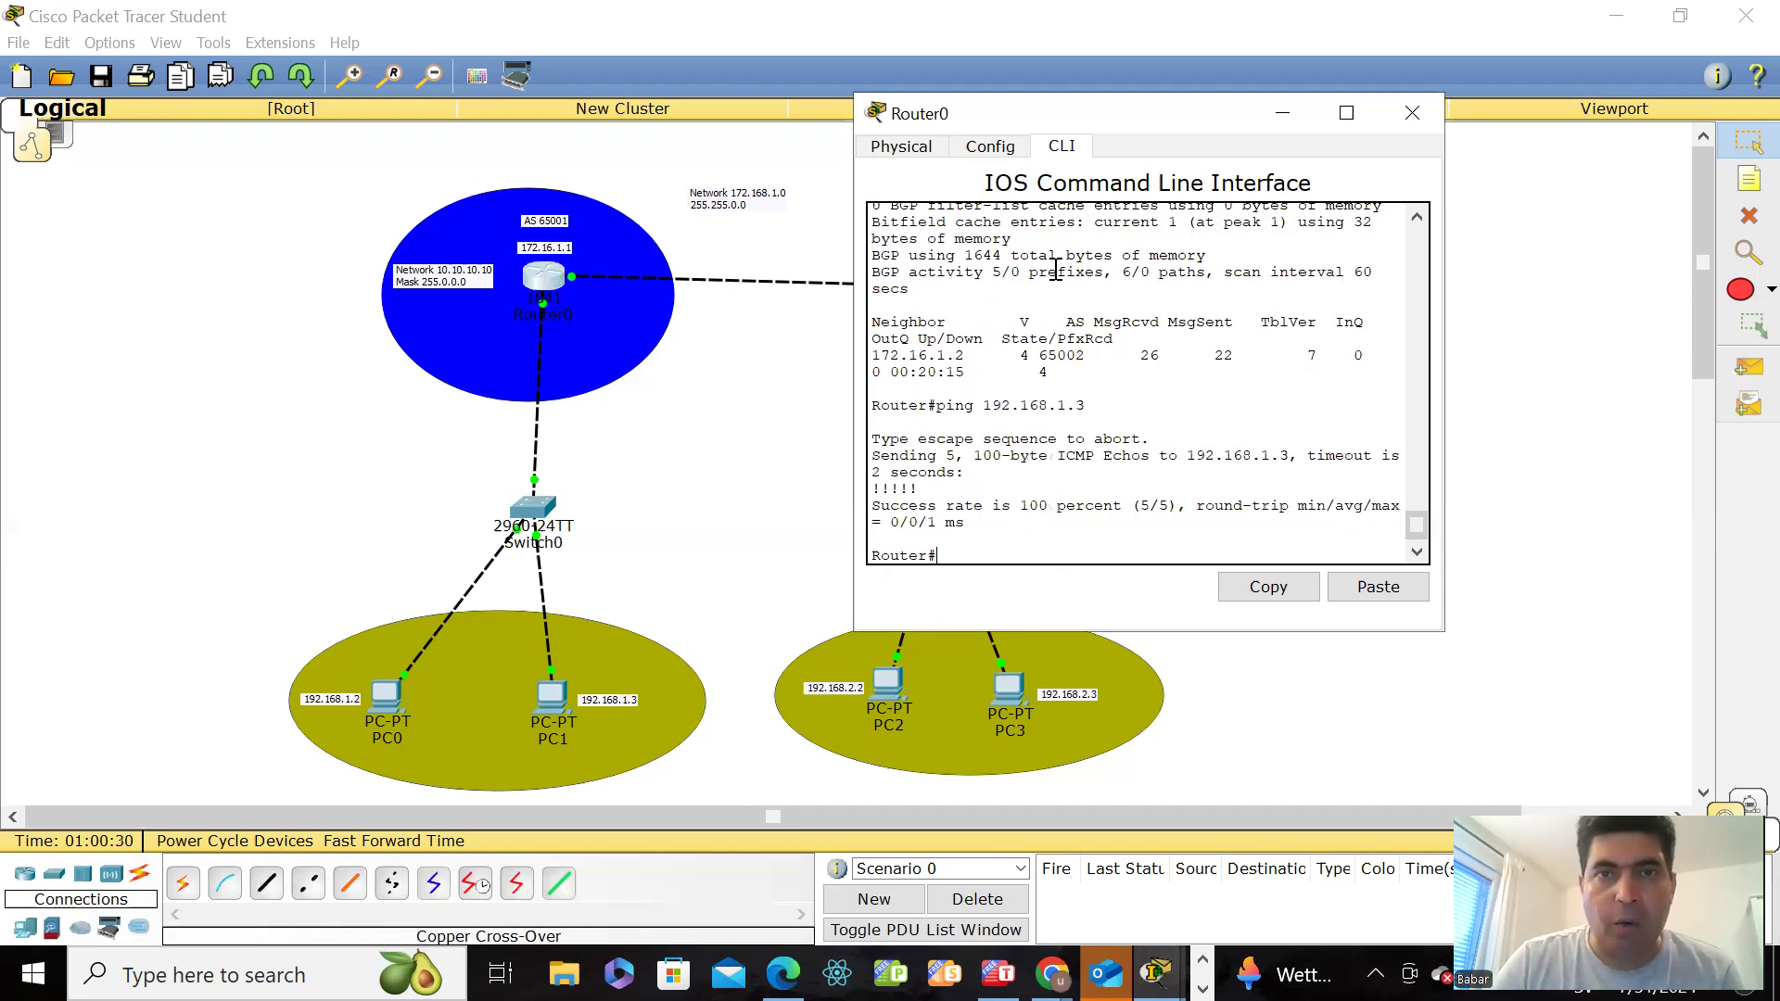
Step: Move Router0's window clear of Router1 in the topology and ping Router1 at 172.16.1.2 from Router0
drag(1001, 112, 214, 375)
key(Return)
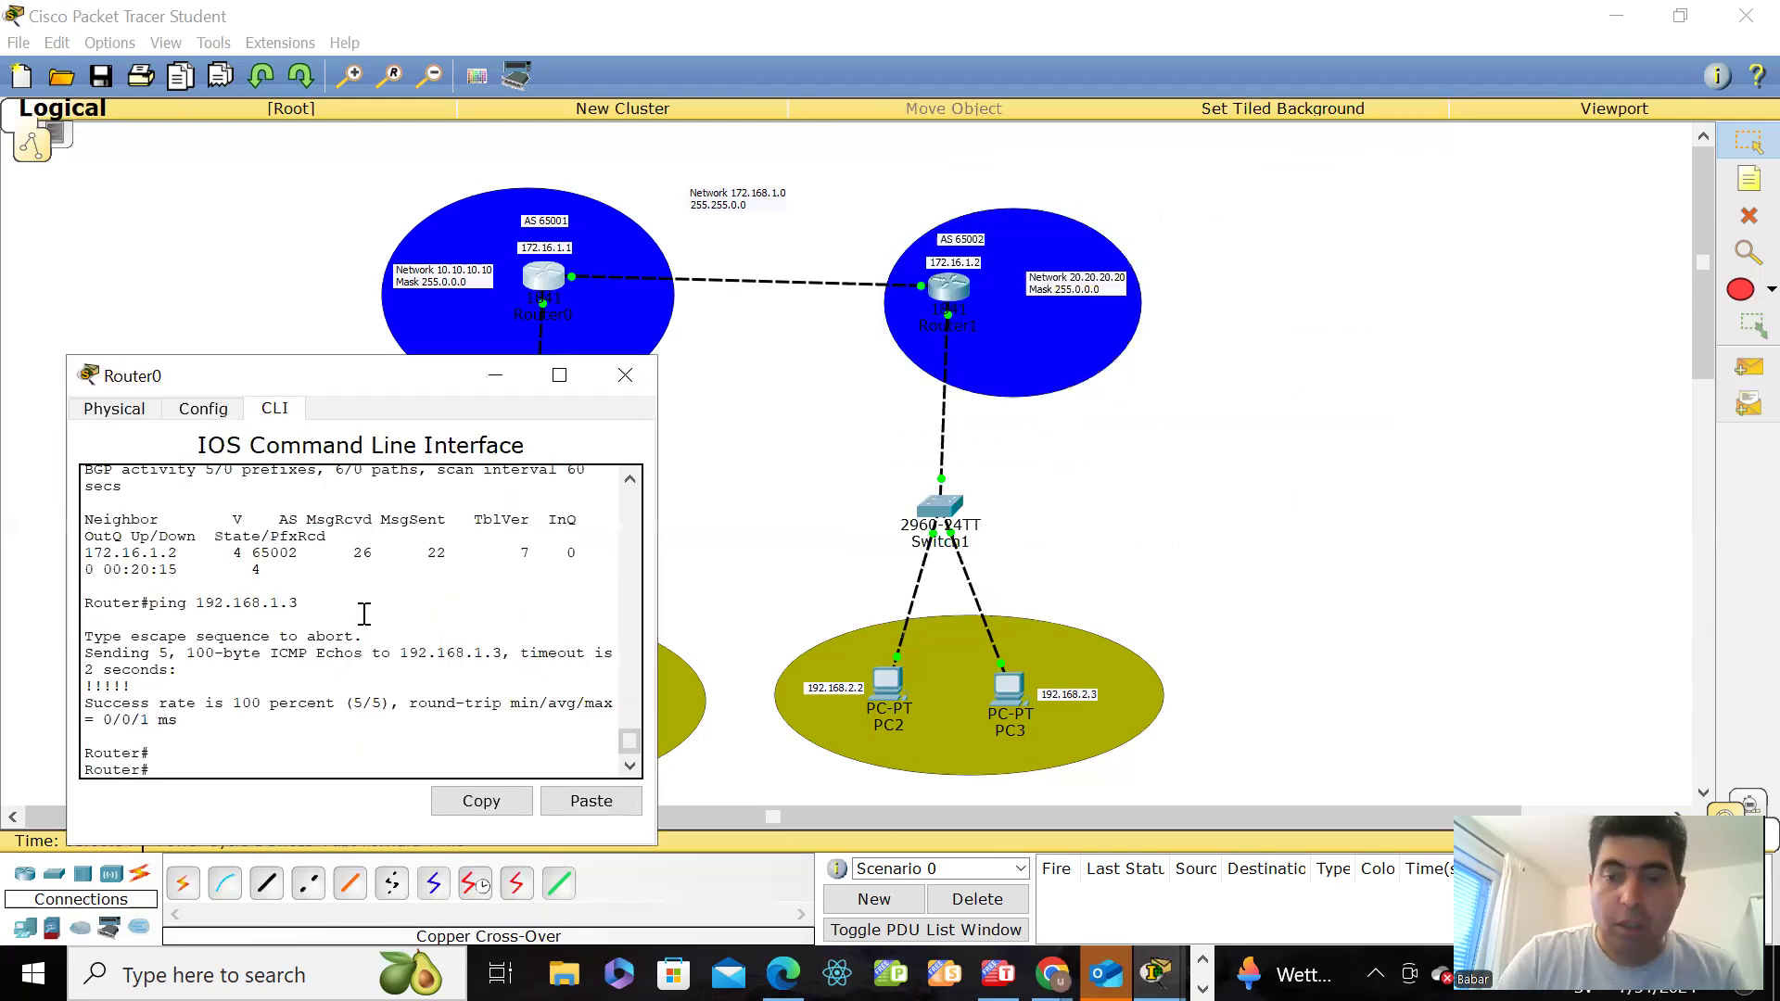
key(Return)
text(ping)
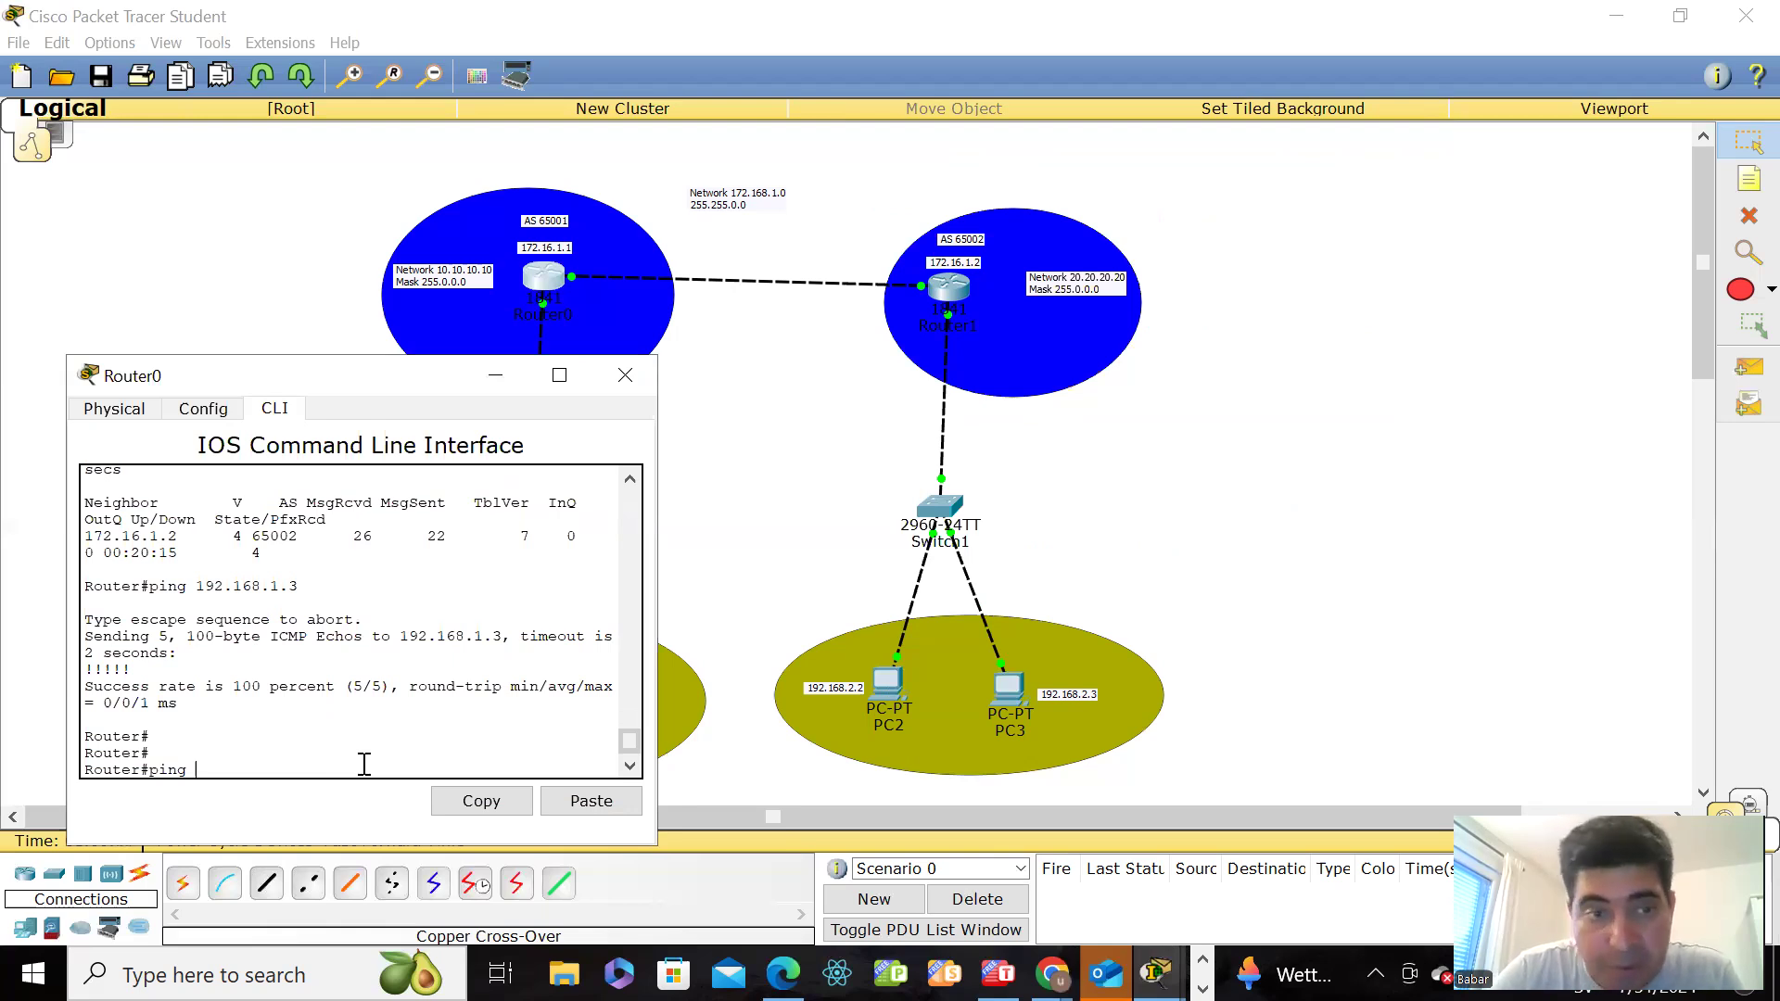
text(1)
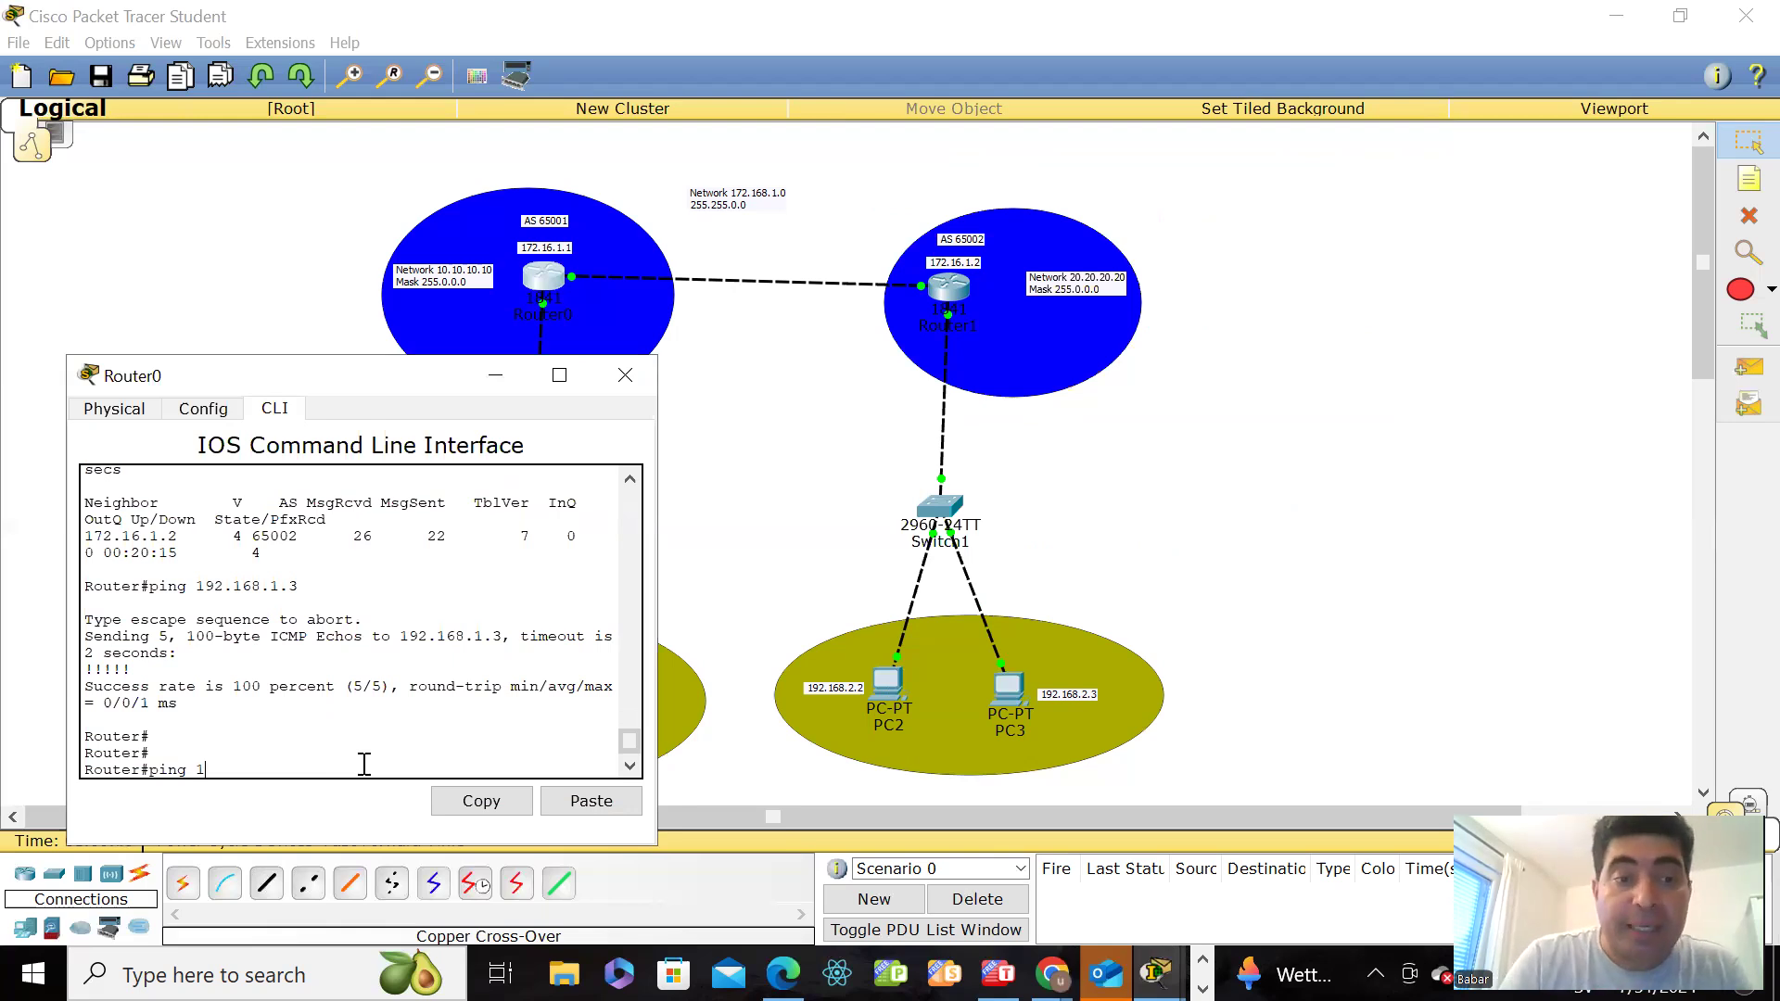
text(72.1)
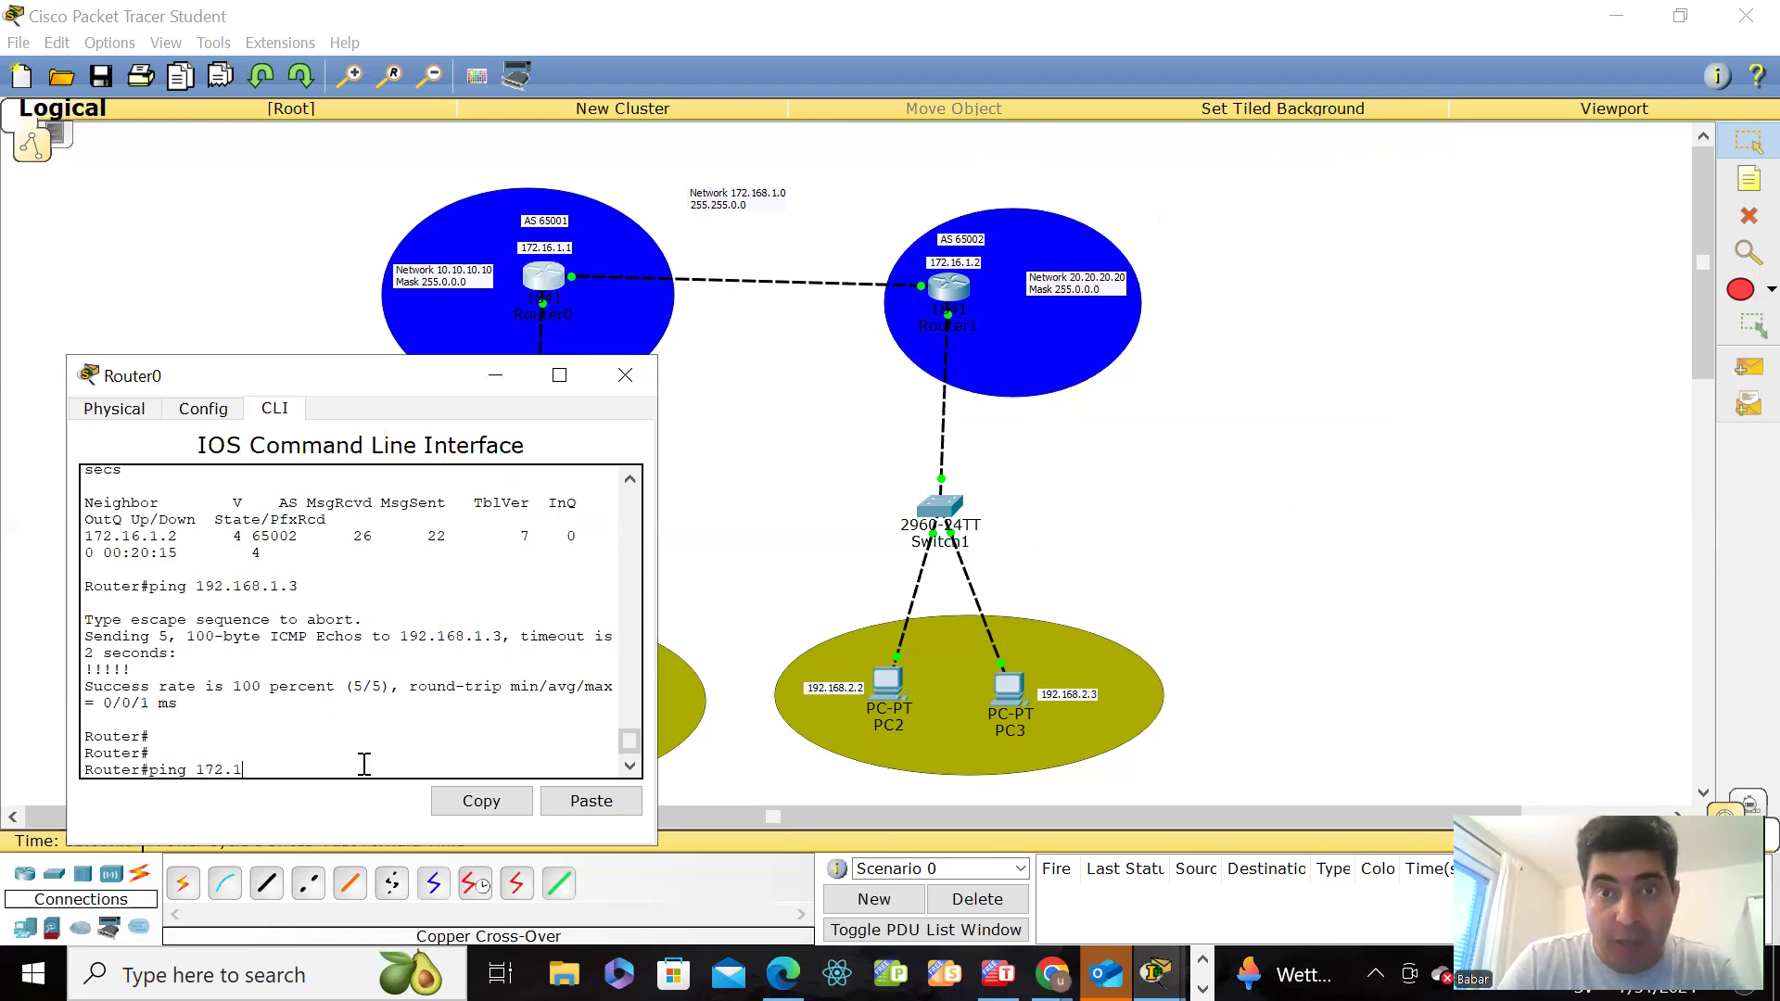
text(6.1.2)
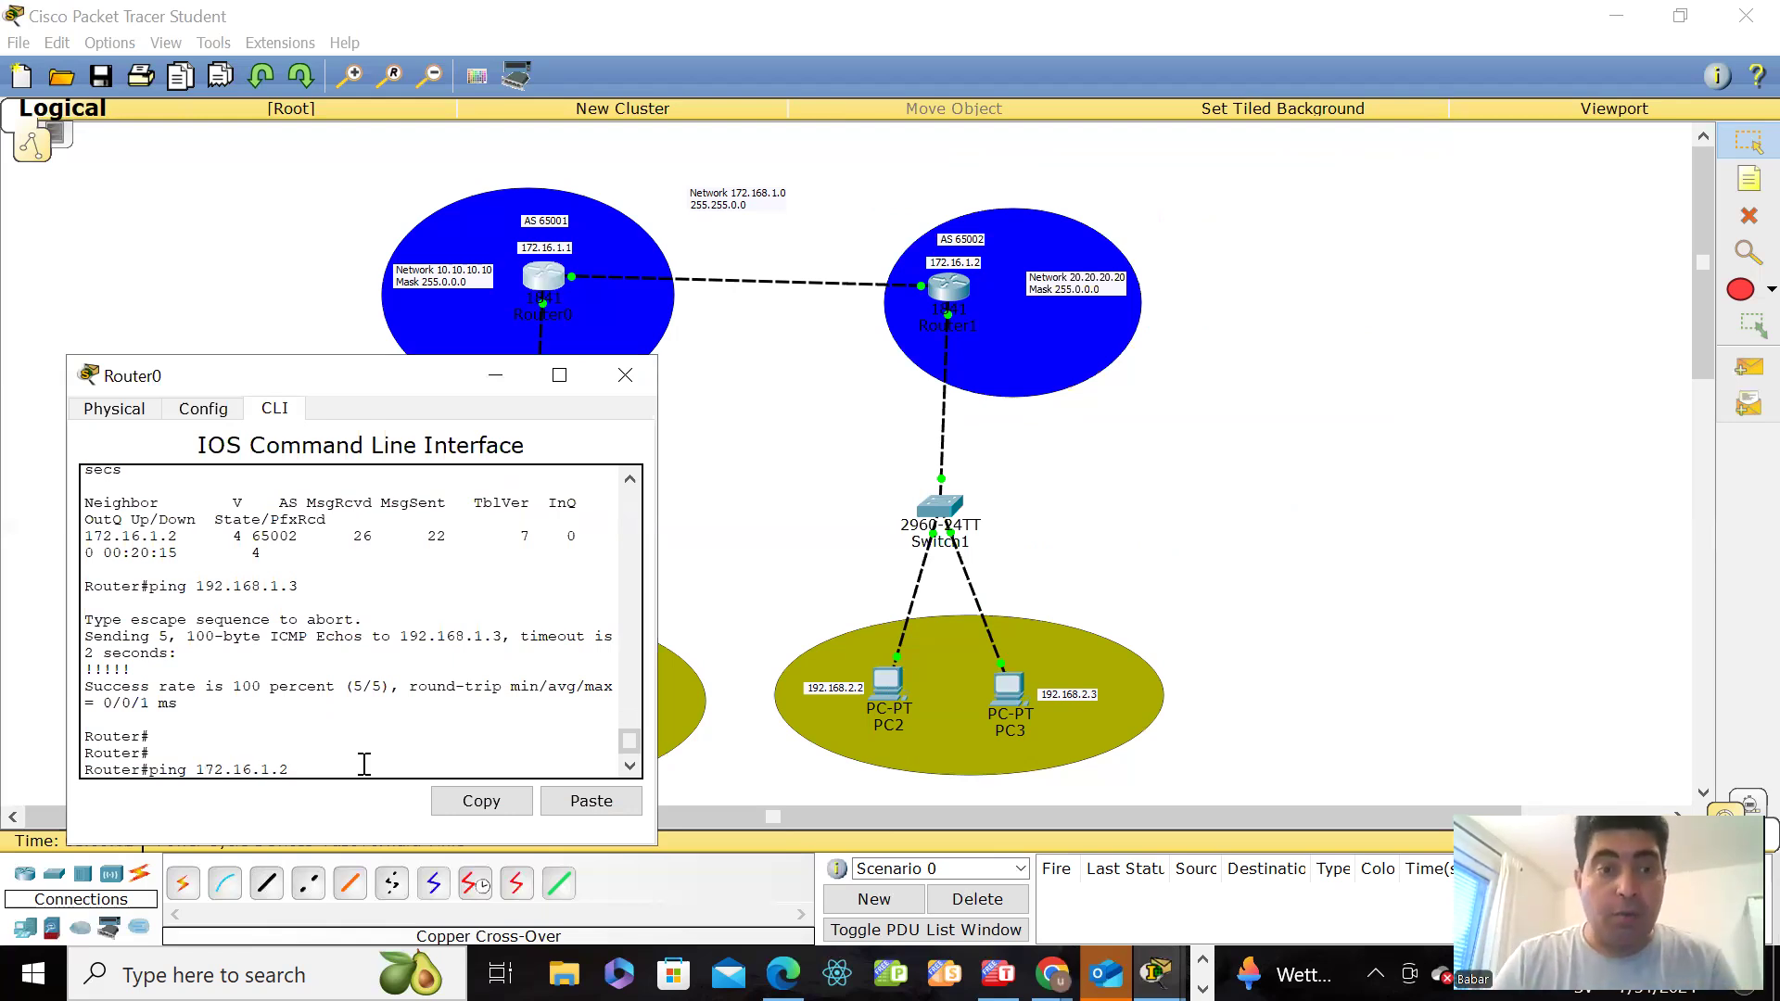
key(Return)
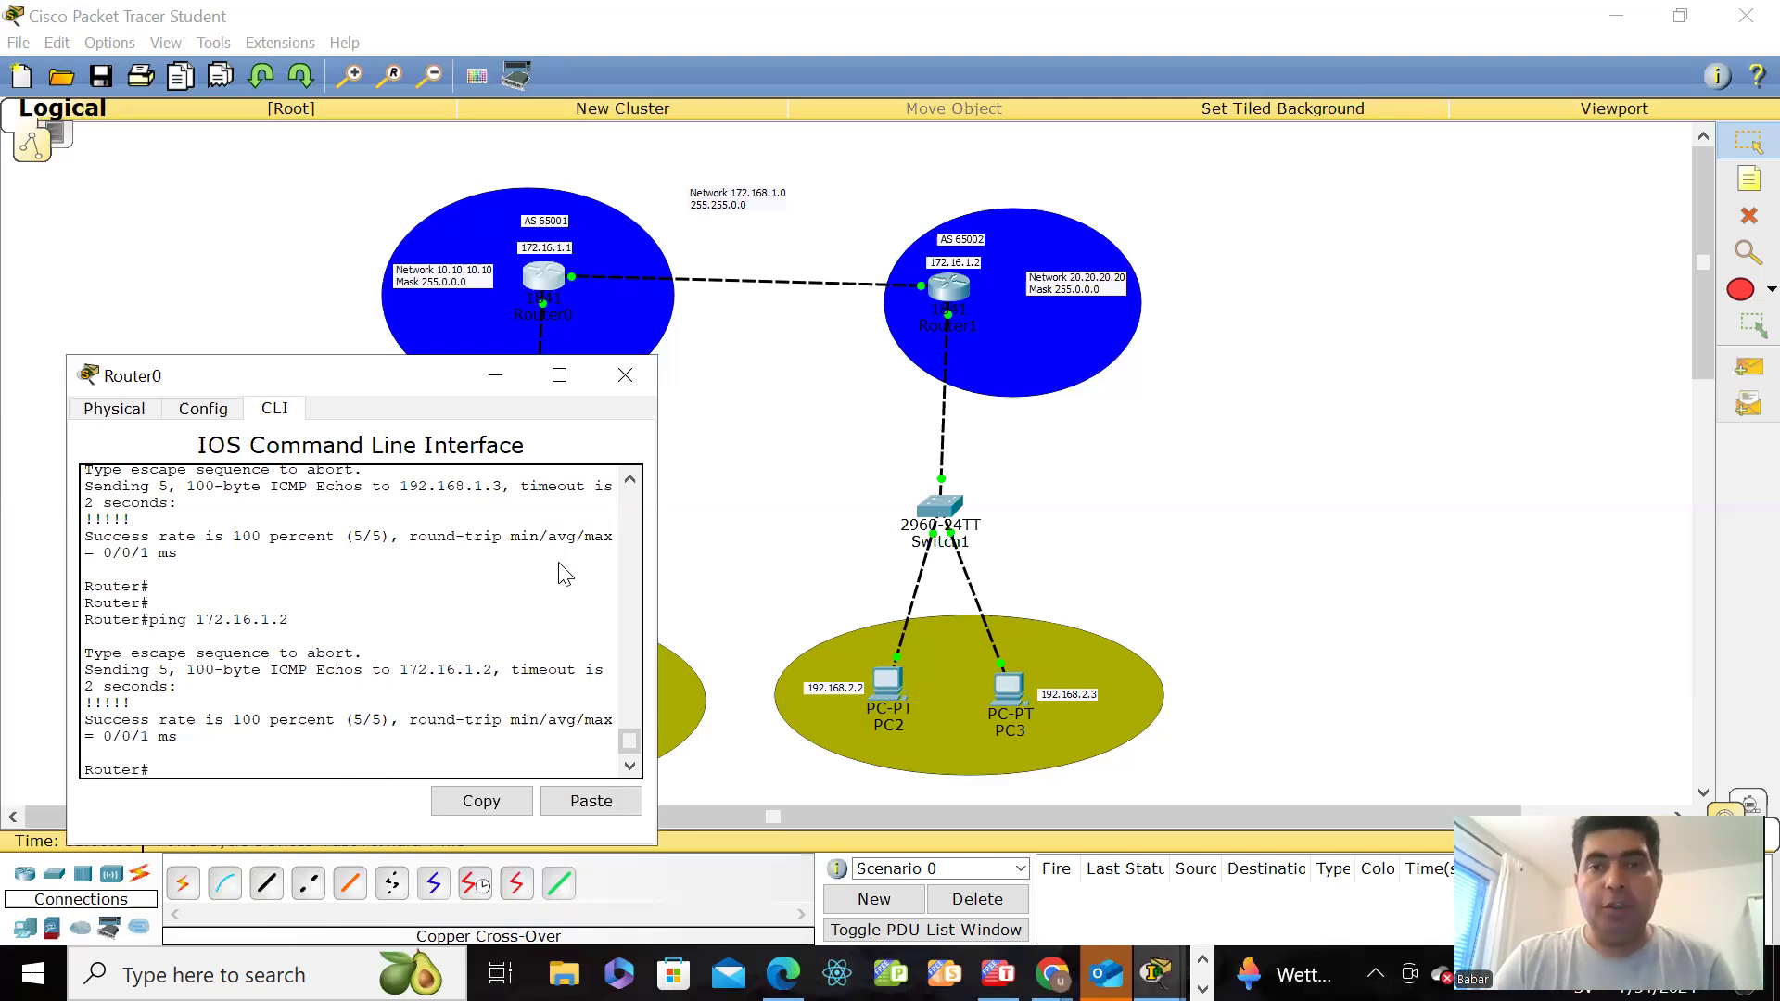
Step: Open Router1's command line and ping Router0 at 172.16.1.1 from it
click(953, 297)
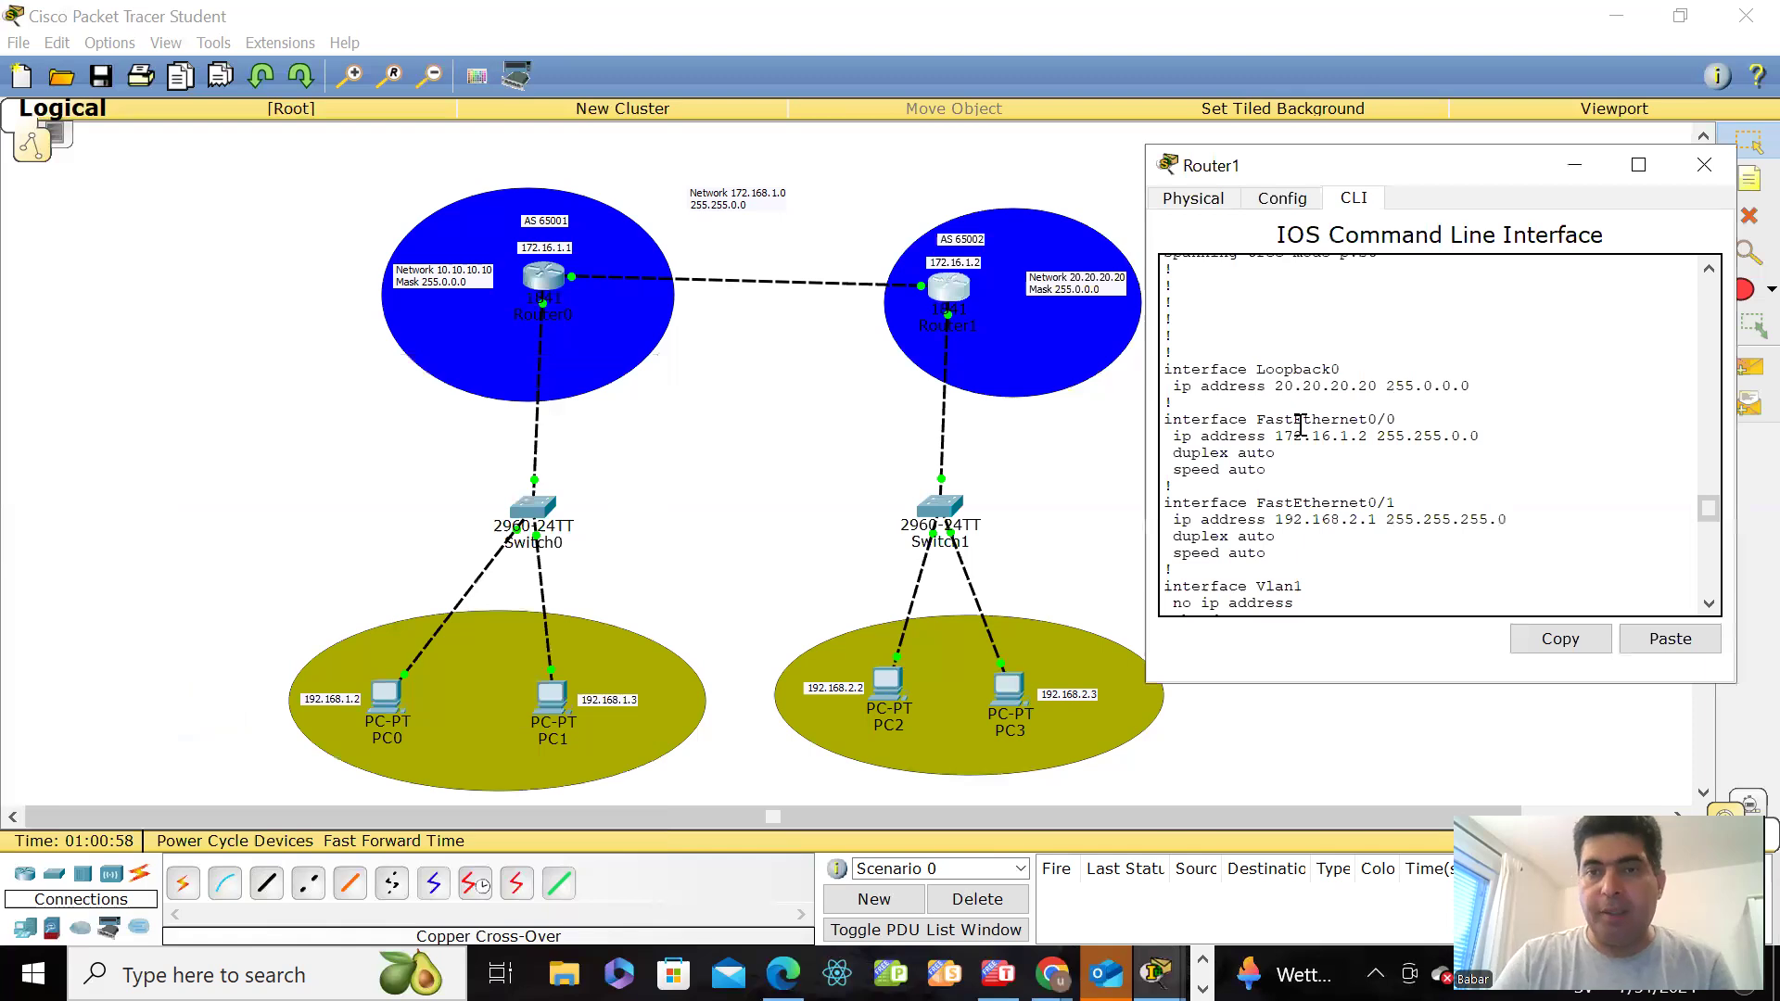
key(Return)
text(pin)
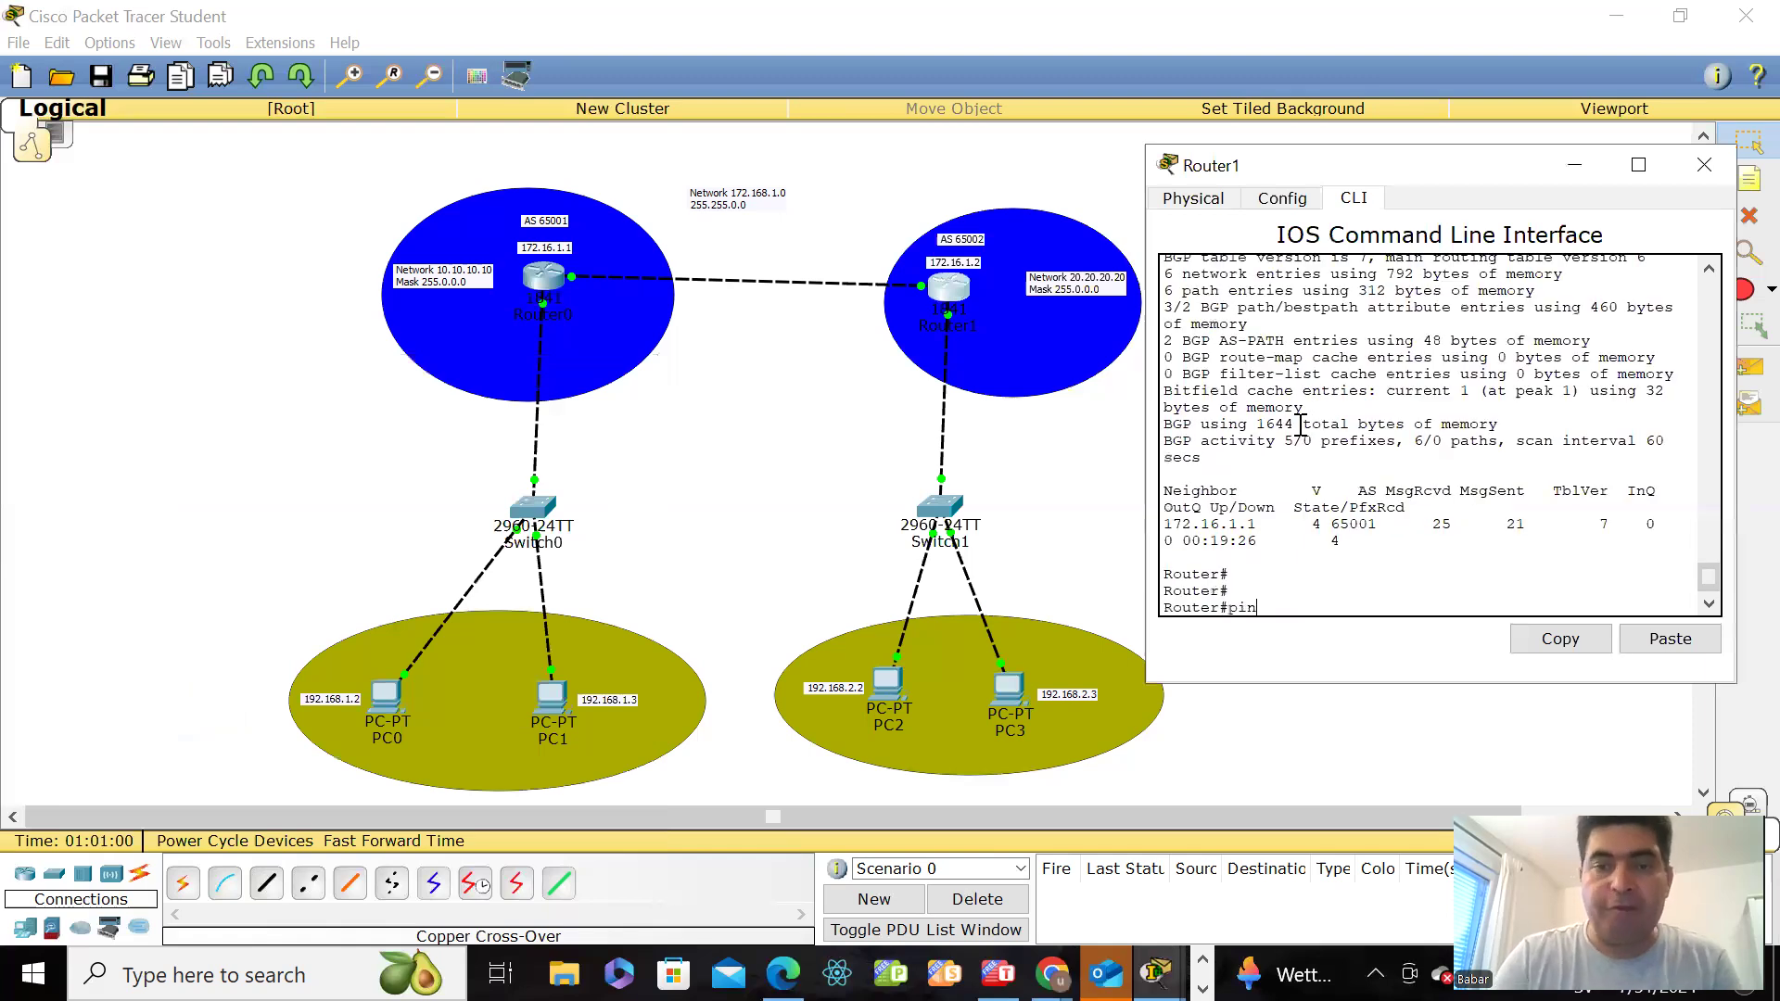
text(g 172.1)
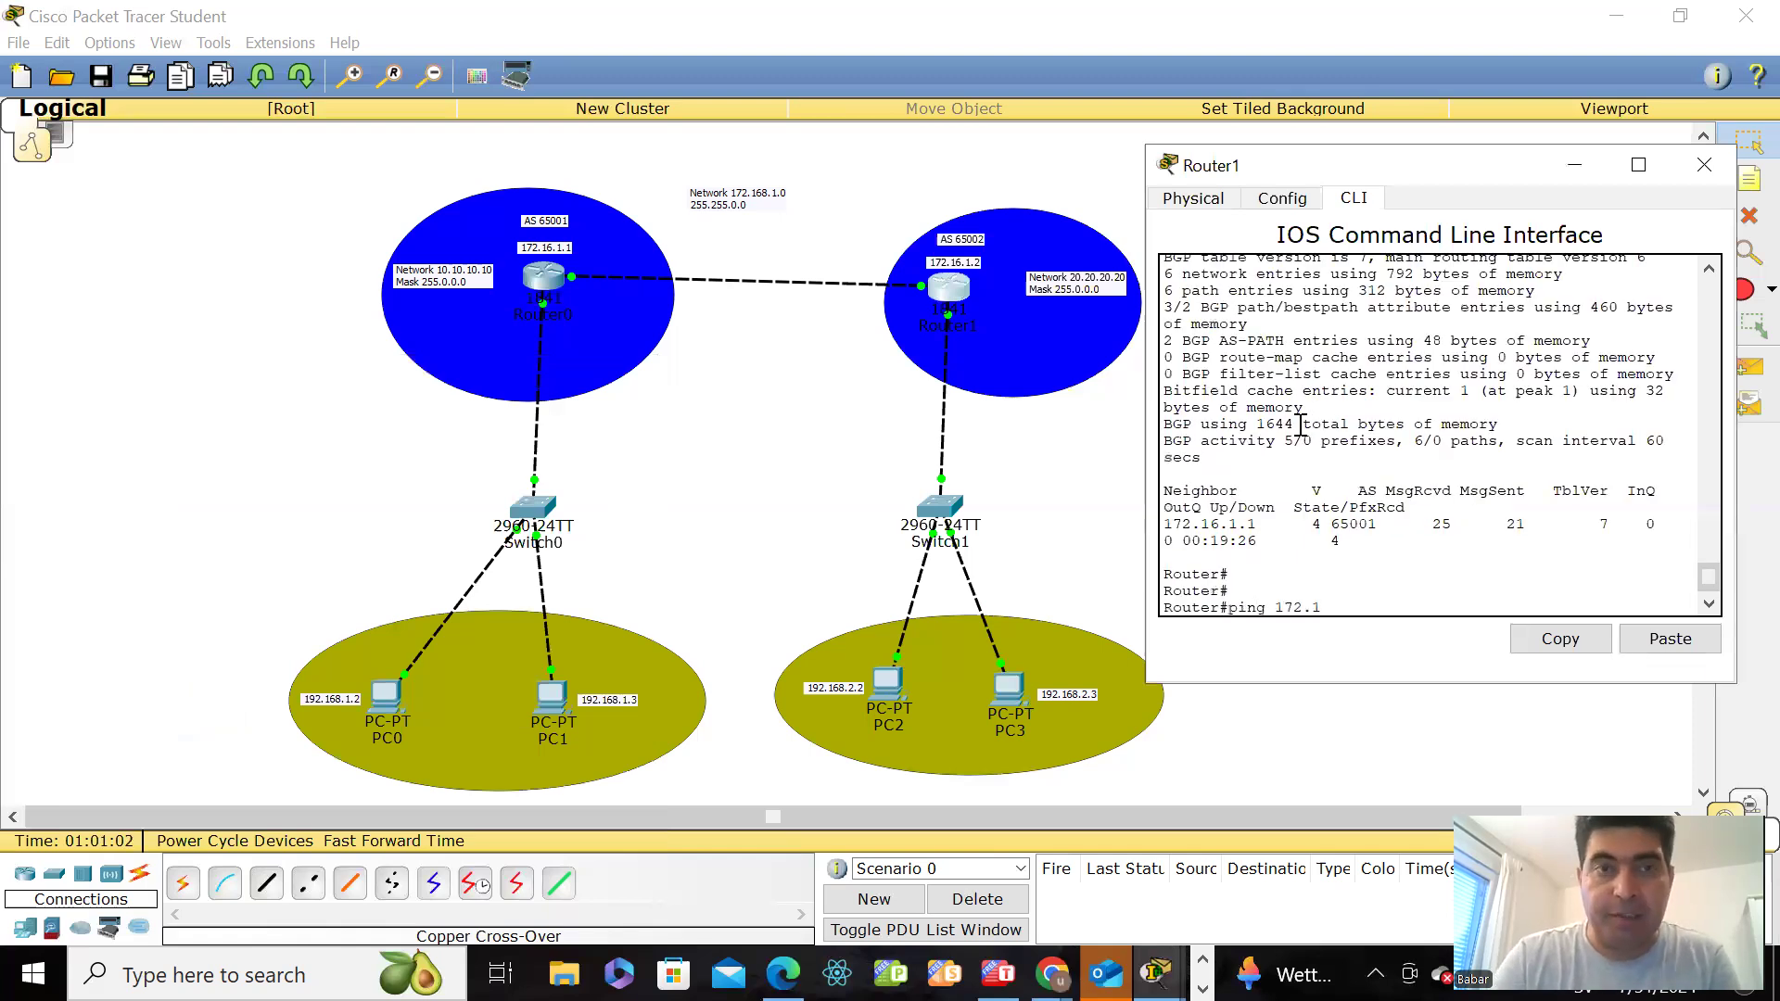
text(6.1.1)
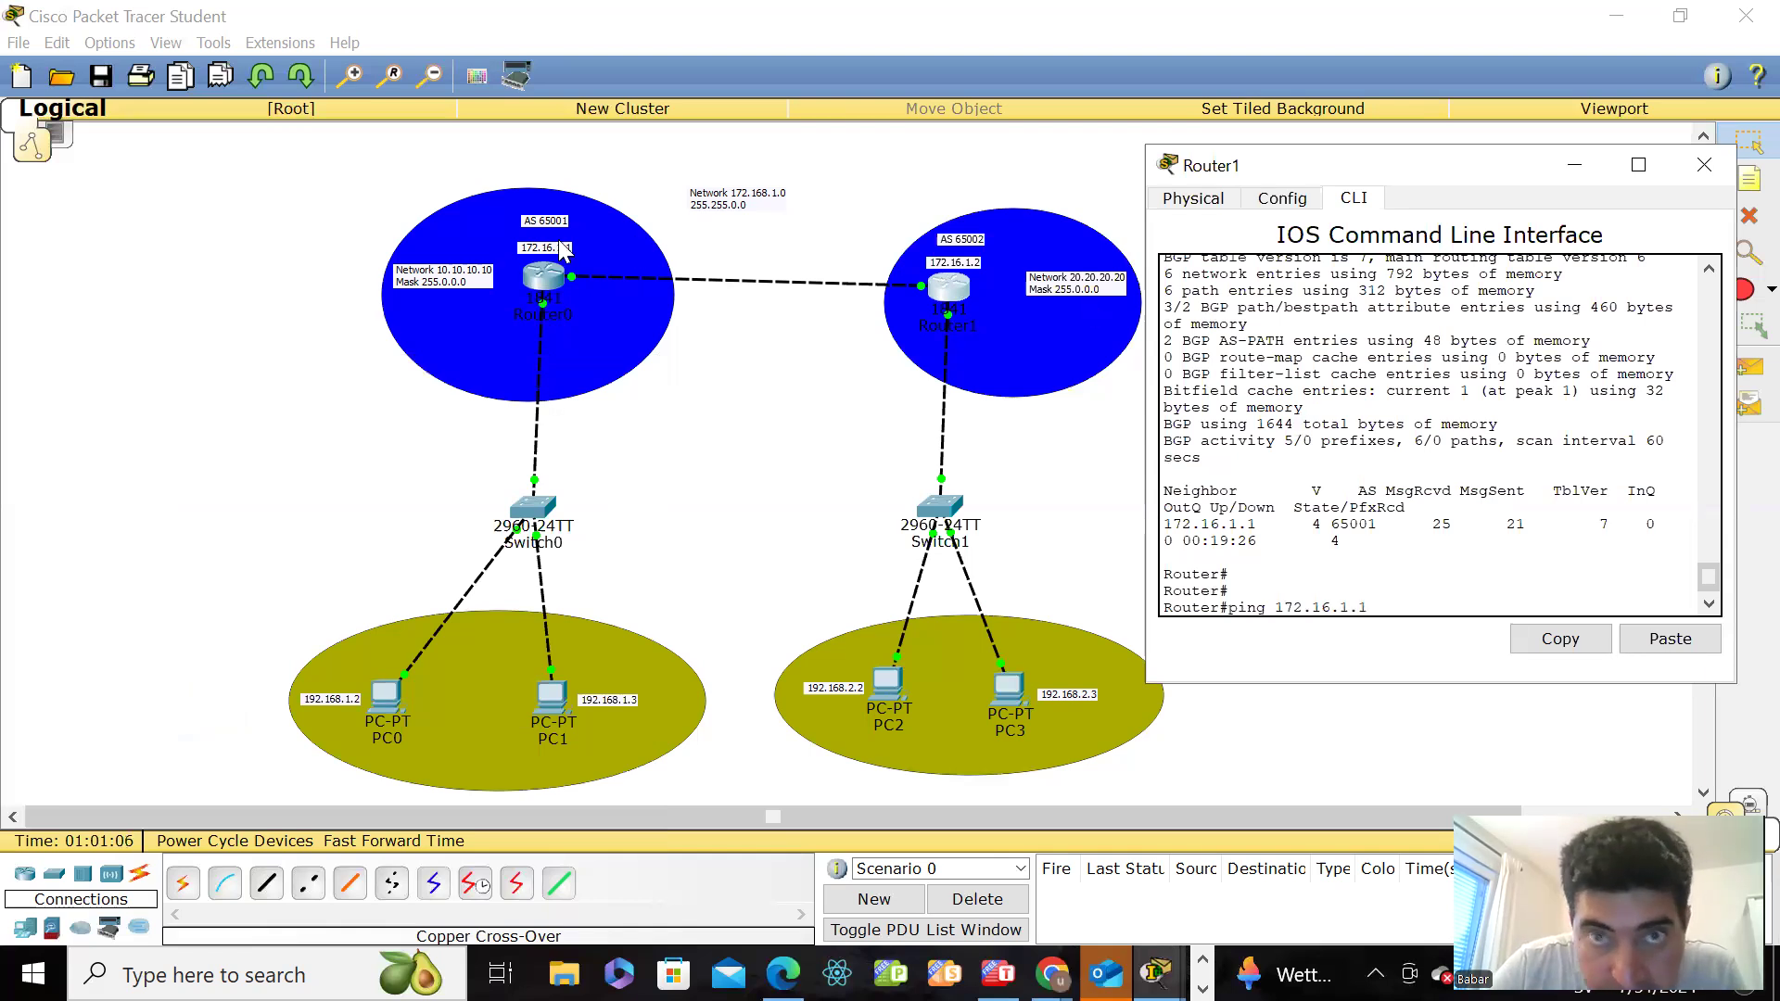
key(Return)
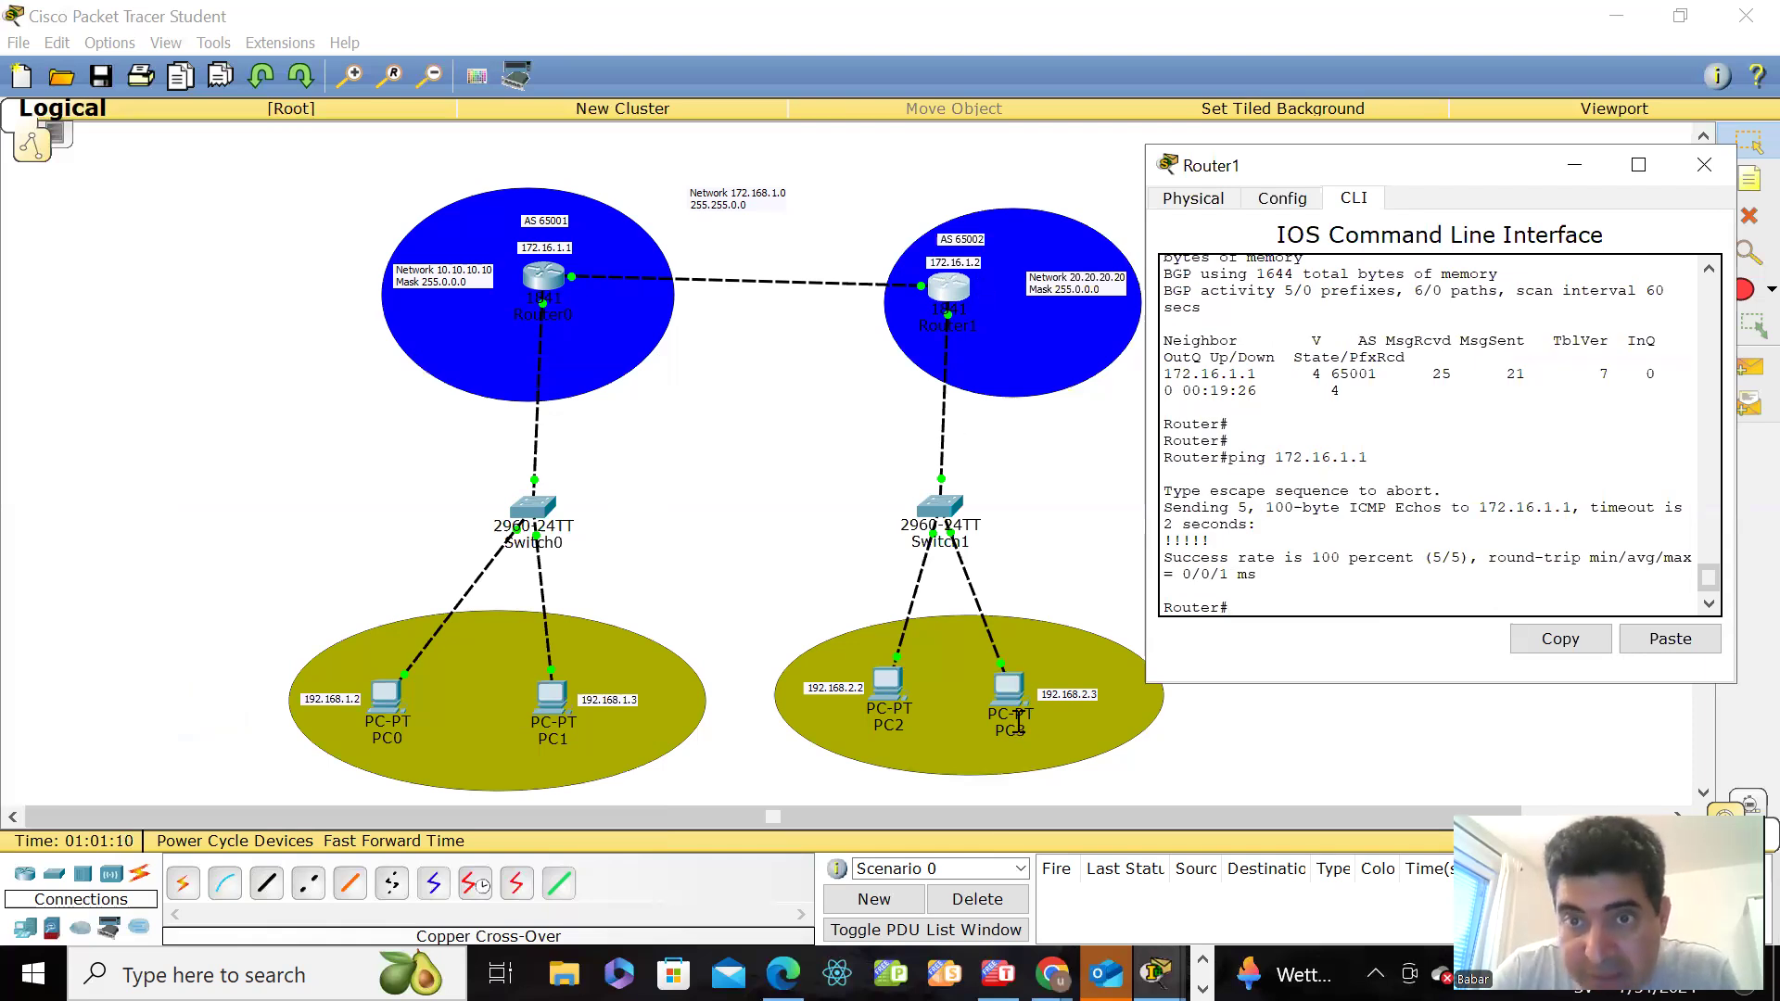
Step: Ping PC3 at 192.168.2.3 from Router1 and minimize Router1's window
text(p)
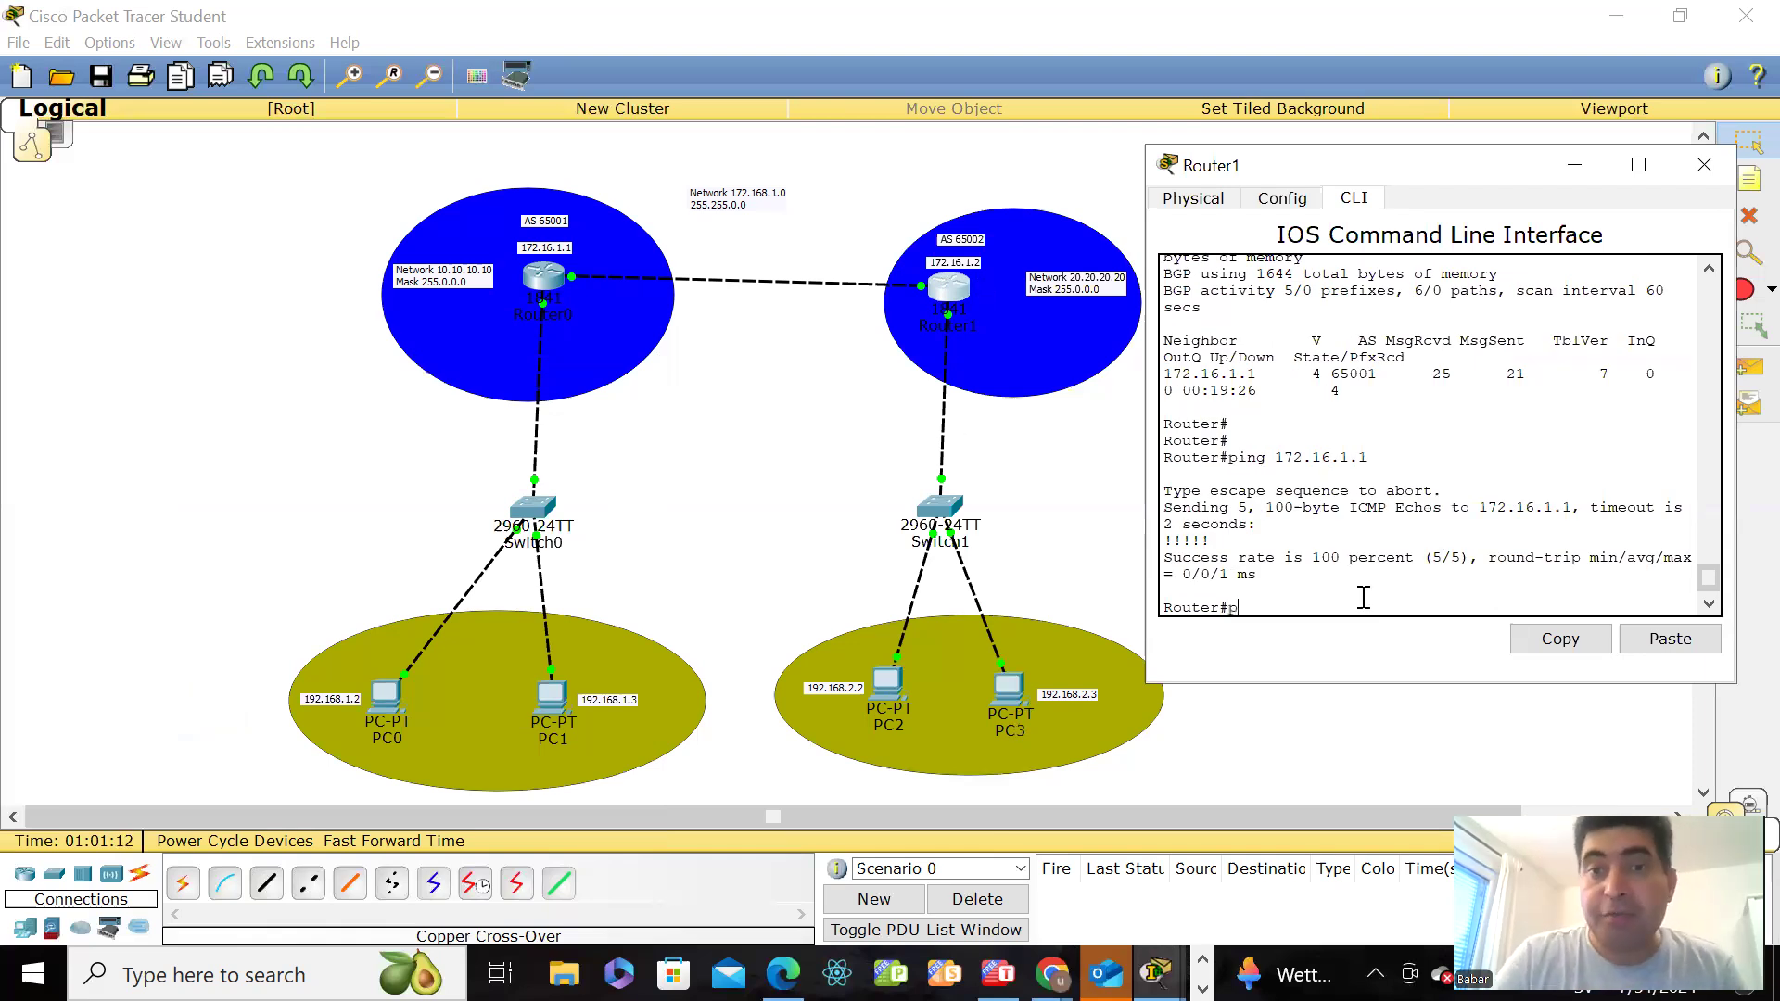
text(ing 19)
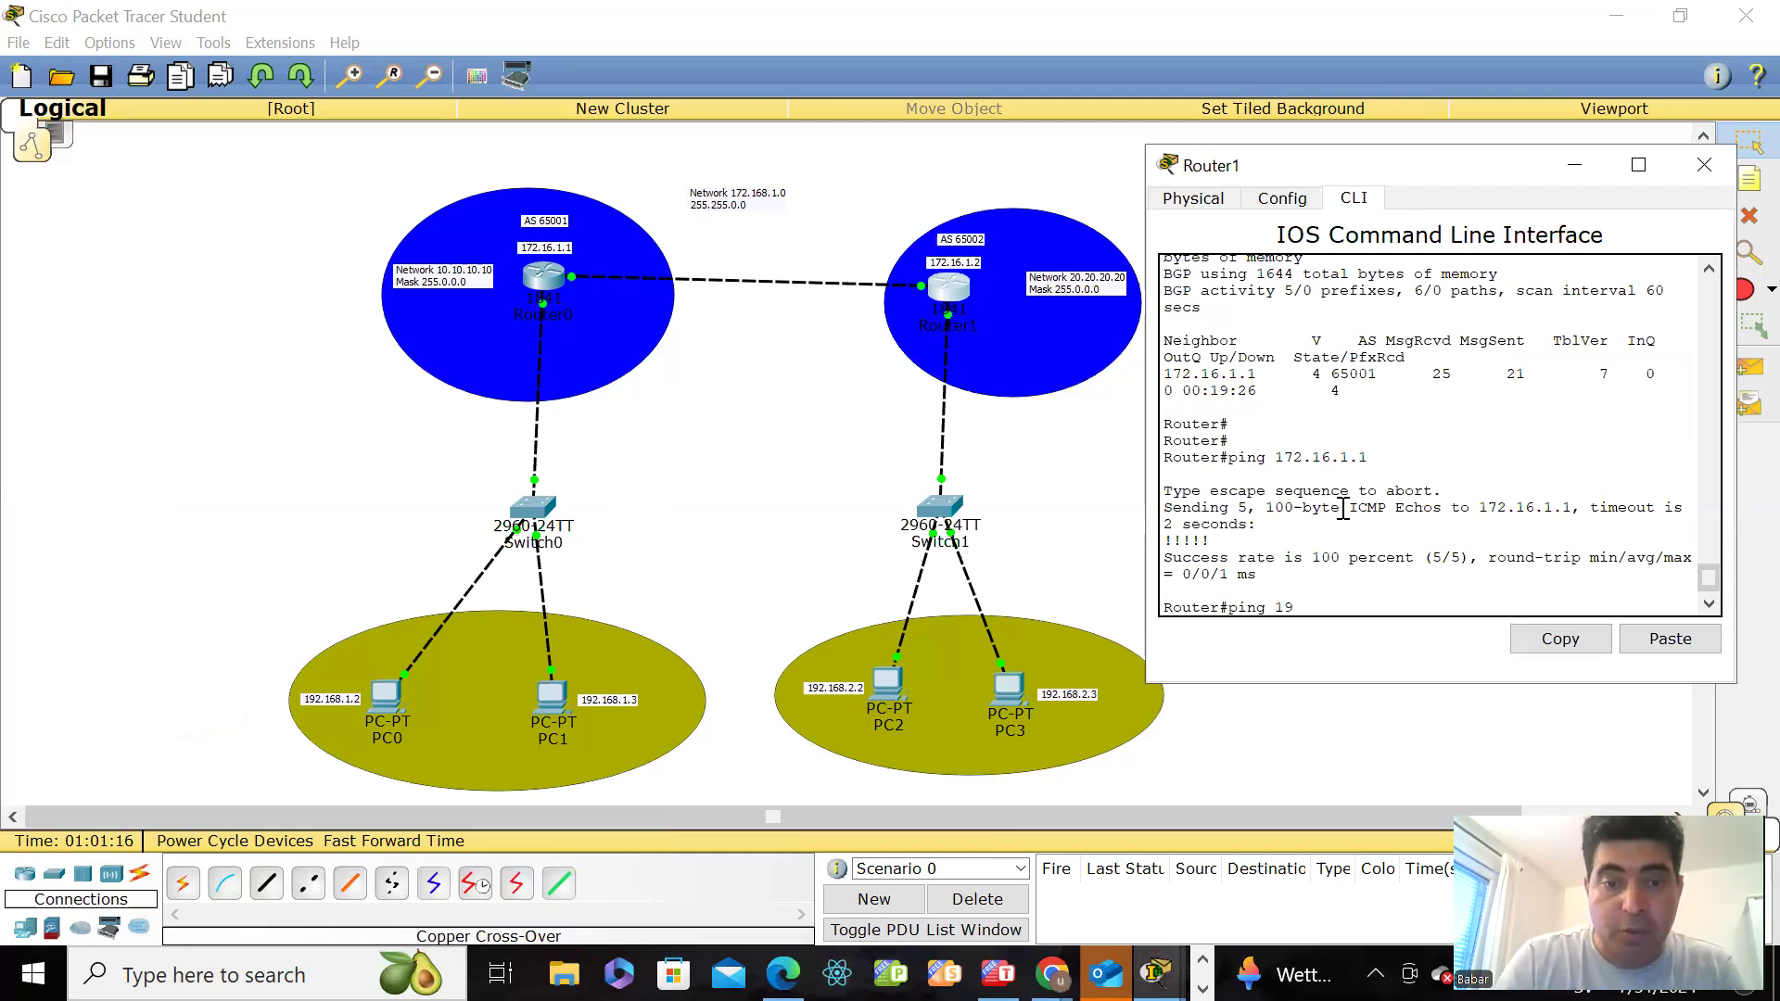
text(2.168.2.)
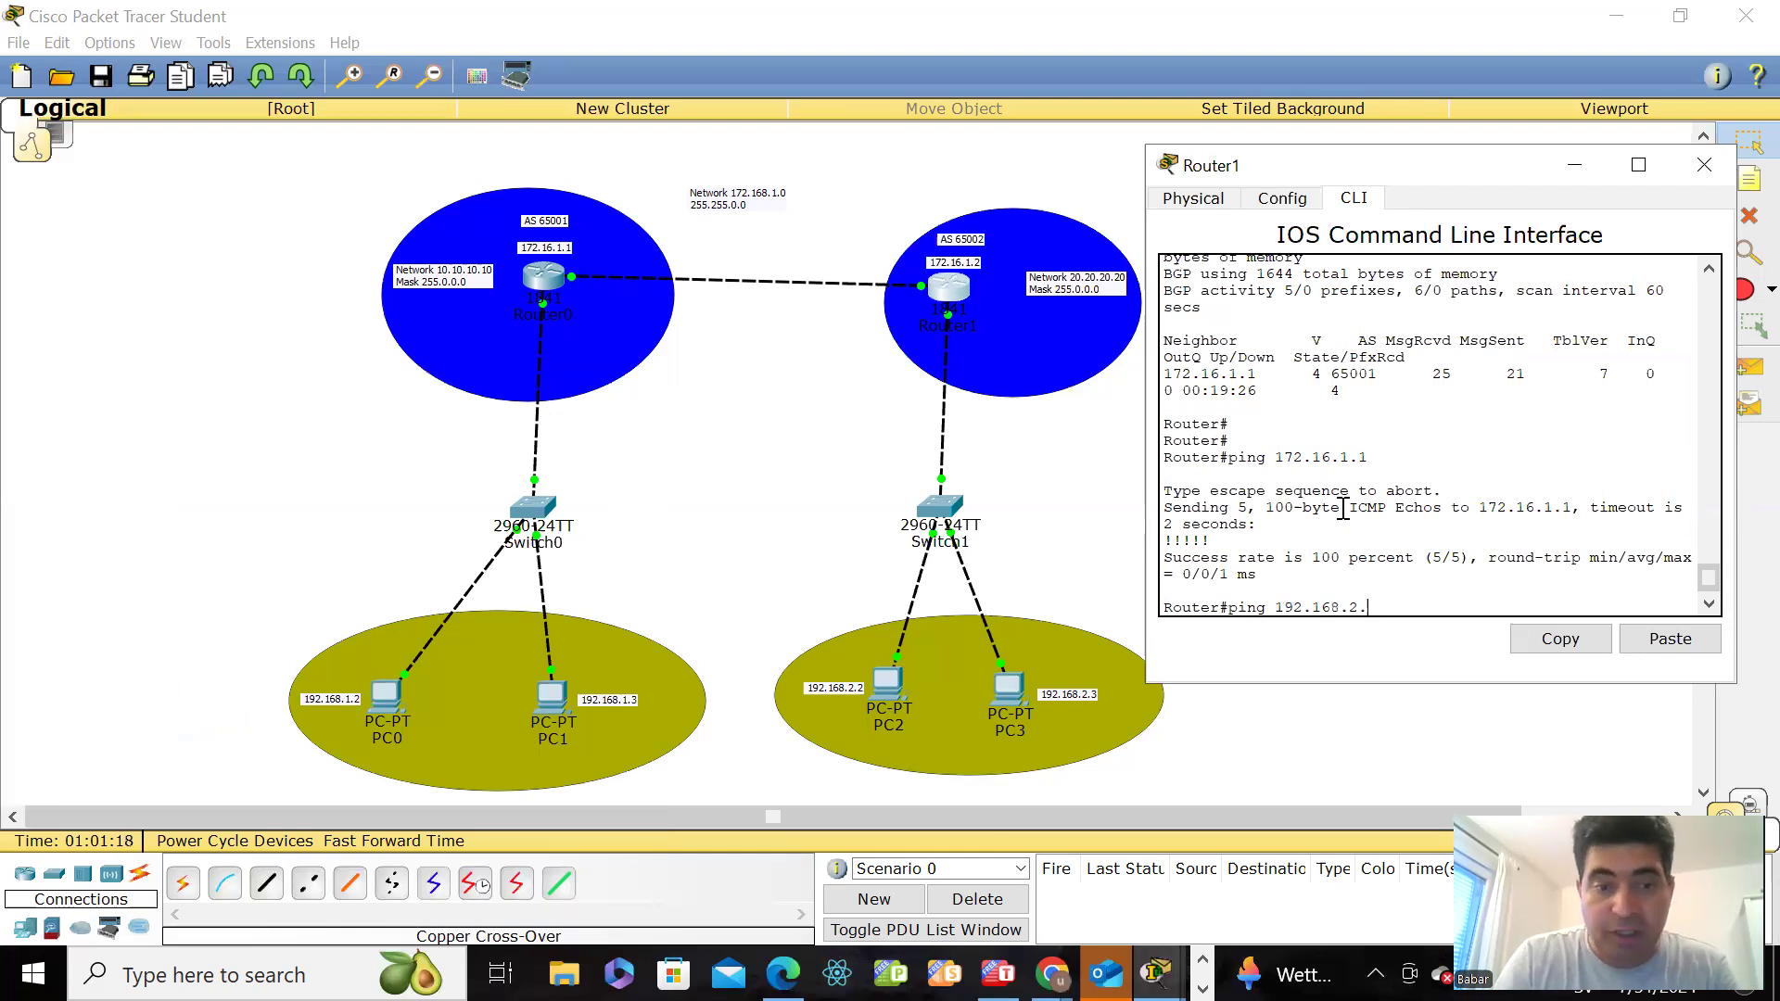
text(3)
key(Return)
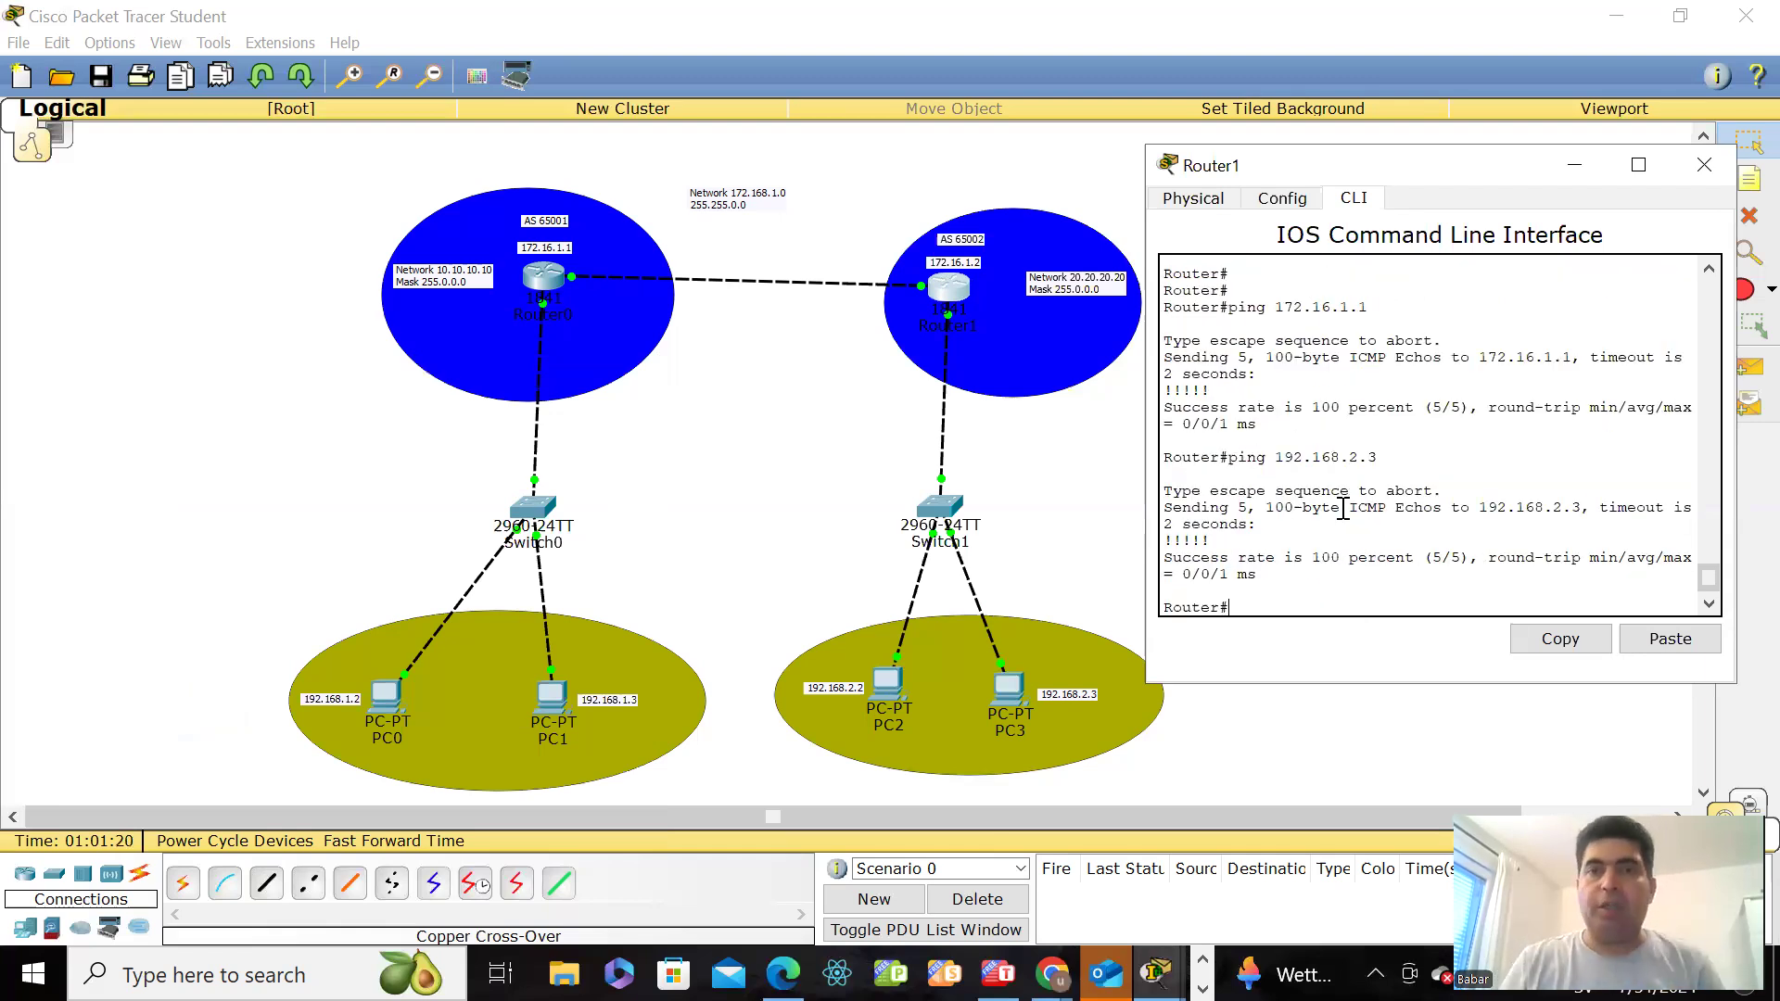
click(1574, 166)
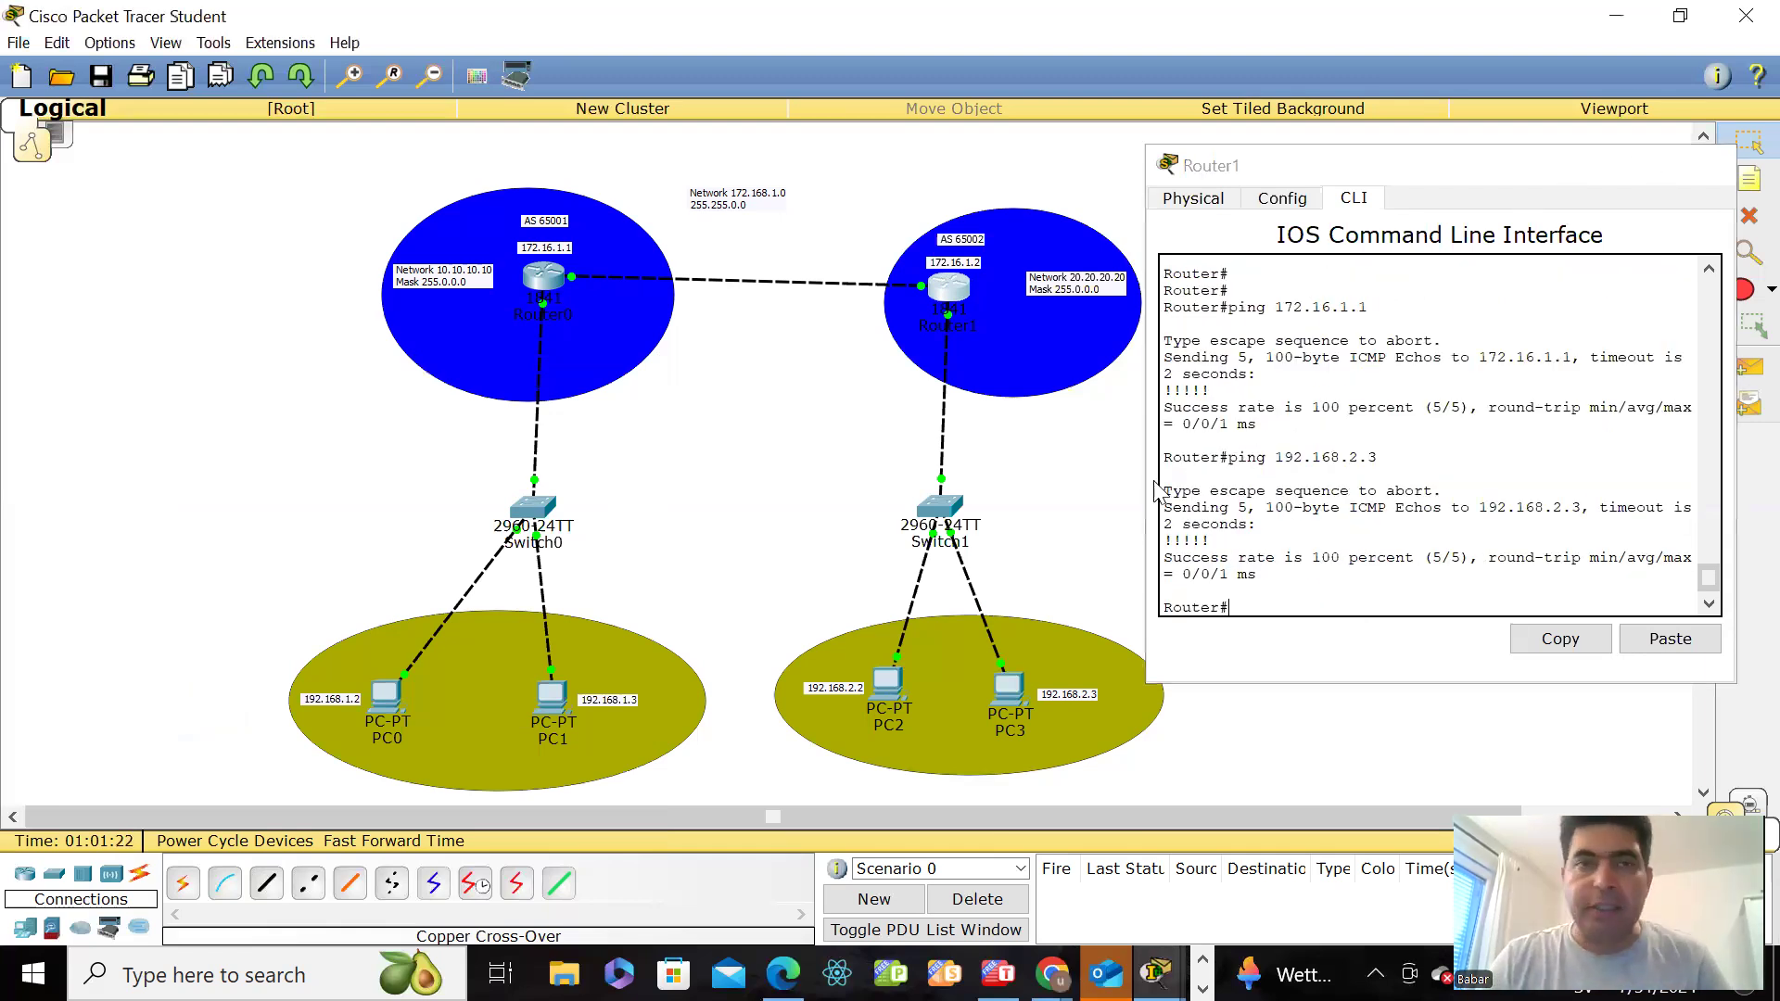